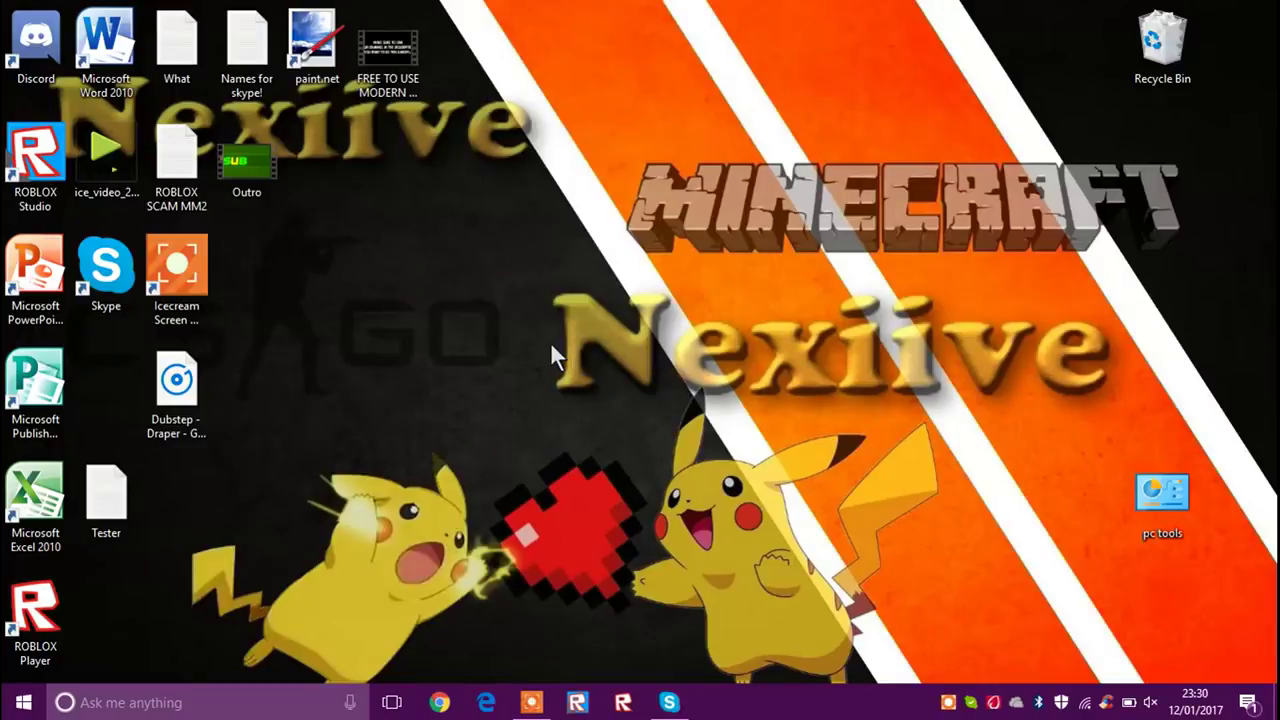
pyautogui.moveTo(532, 273); pyautogui.dragTo(630, 372)
pyautogui.moveTo(1110, 393); pyautogui.dragTo(529, 318)
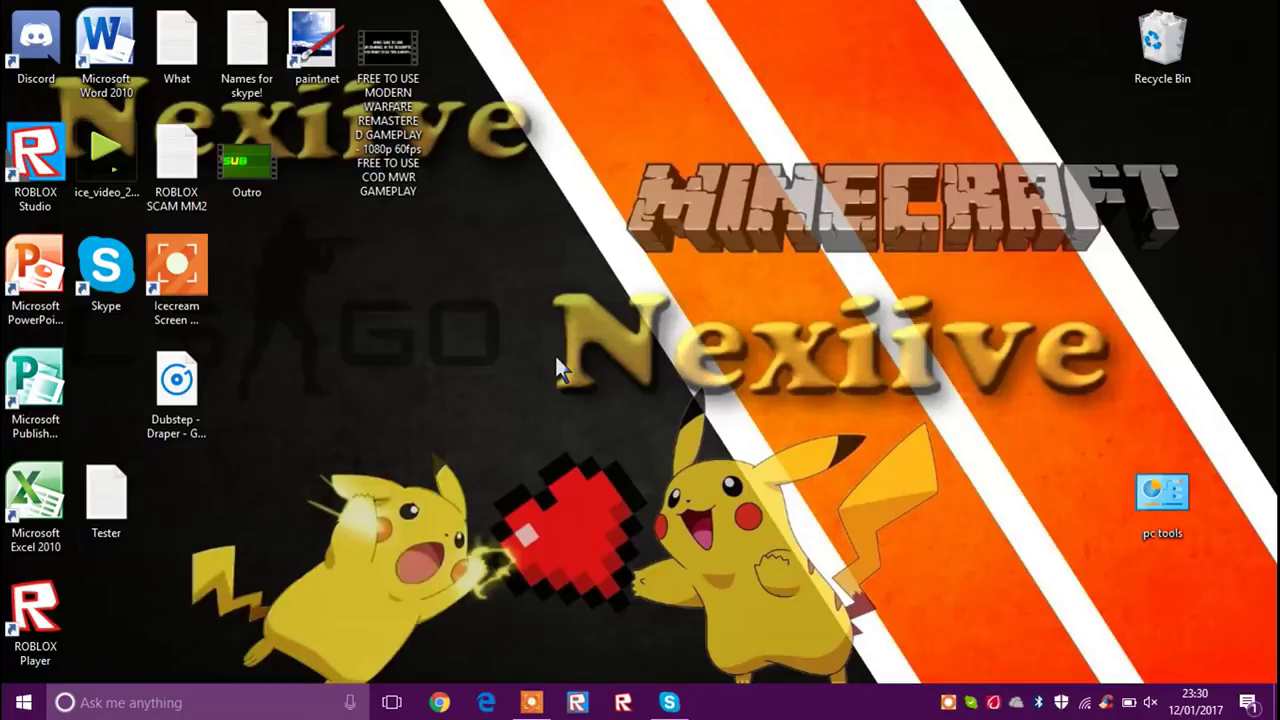
pyautogui.moveTo(597, 242)
pyautogui.mouseDown()
pyautogui.moveTo(1034, 116)
pyautogui.moveTo(1263, 182)
pyautogui.moveTo(794, 337)
pyautogui.moveTo(591, 266)
pyautogui.mouseUp()
pyautogui.moveTo(518, 236); pyautogui.dragTo(663, 271)
# - Open Chrome, search Google for picmonkey, and go to PicMonkey's Photo Editor site
pyautogui.click(438, 704)
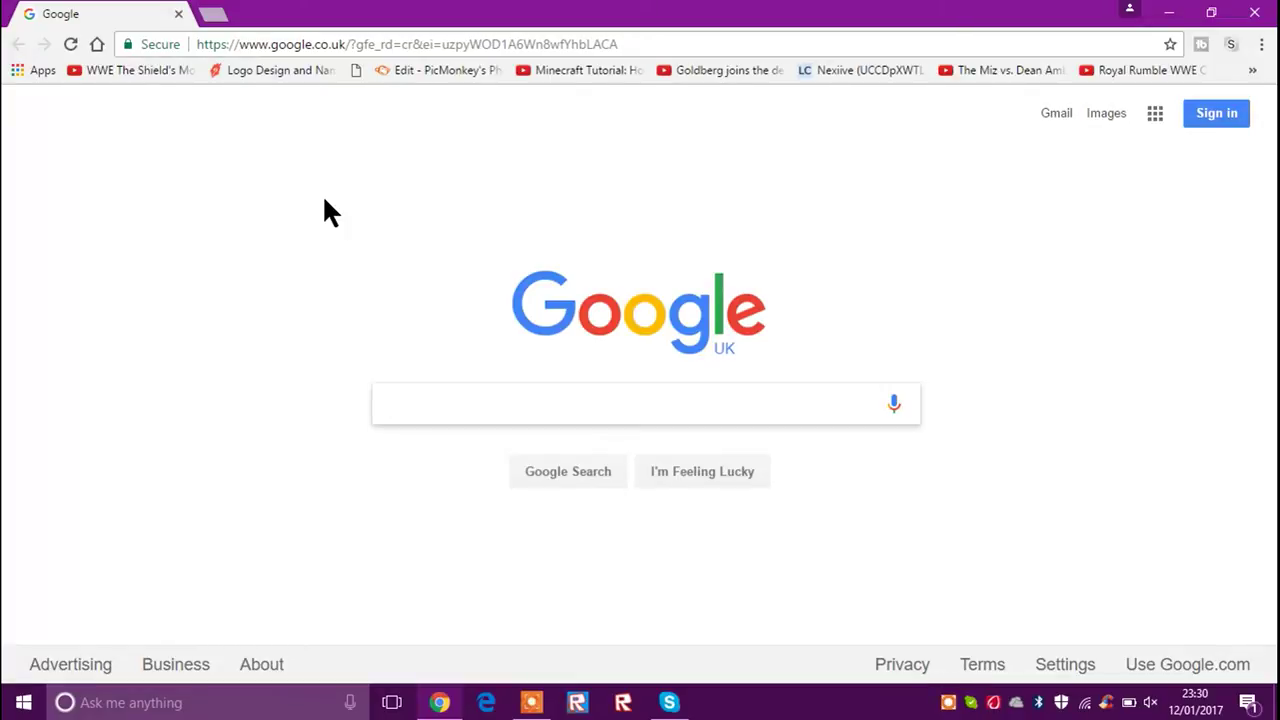
pyautogui.write('picmonkey')
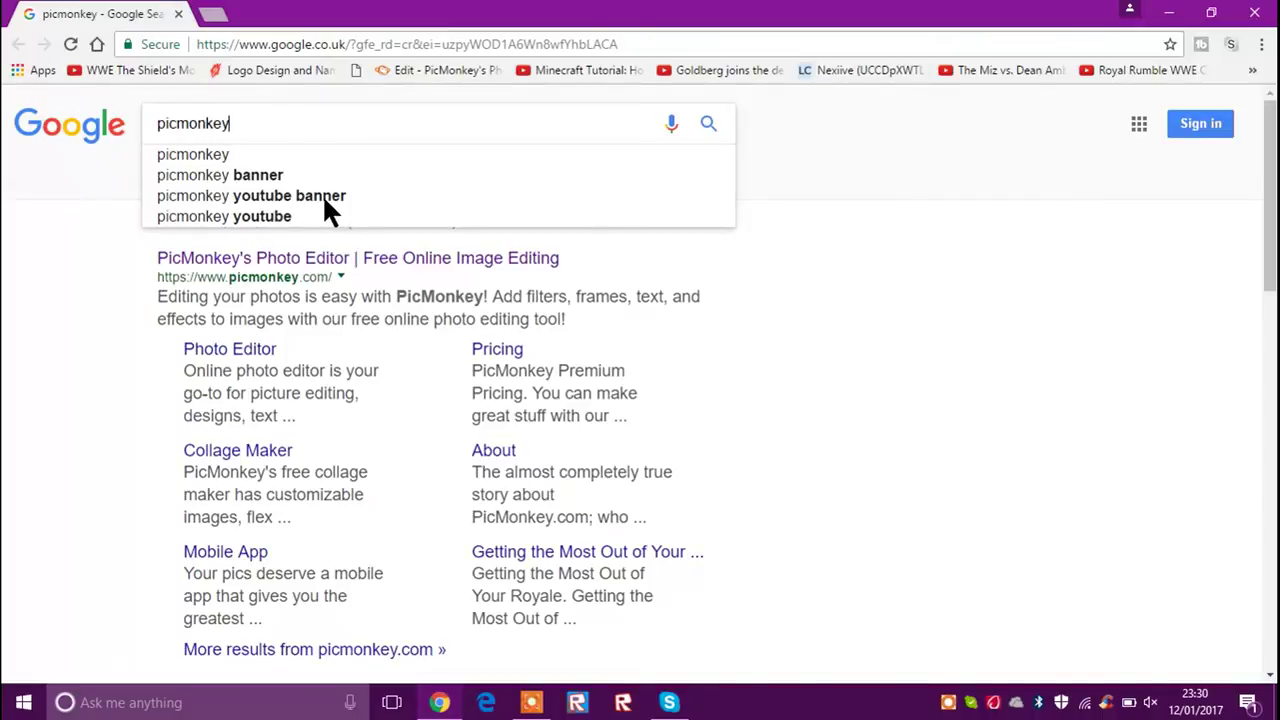
pyautogui.press('Return')
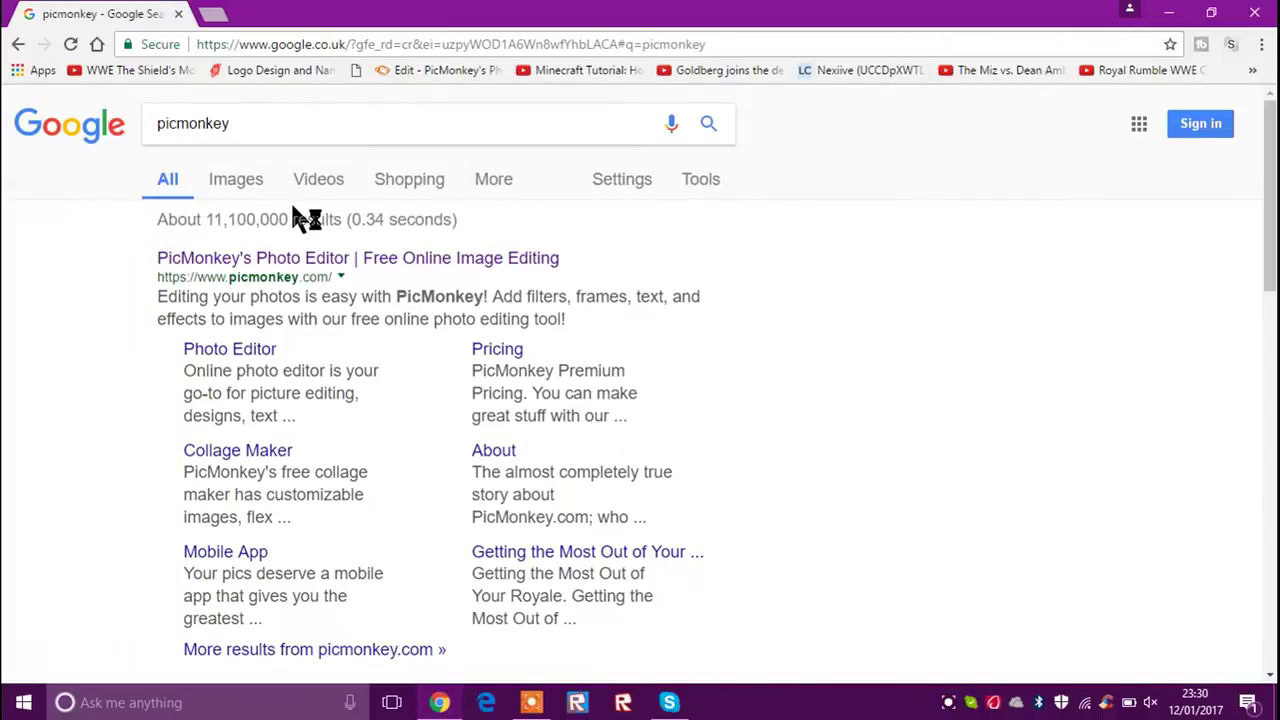
pyautogui.click(400, 266)
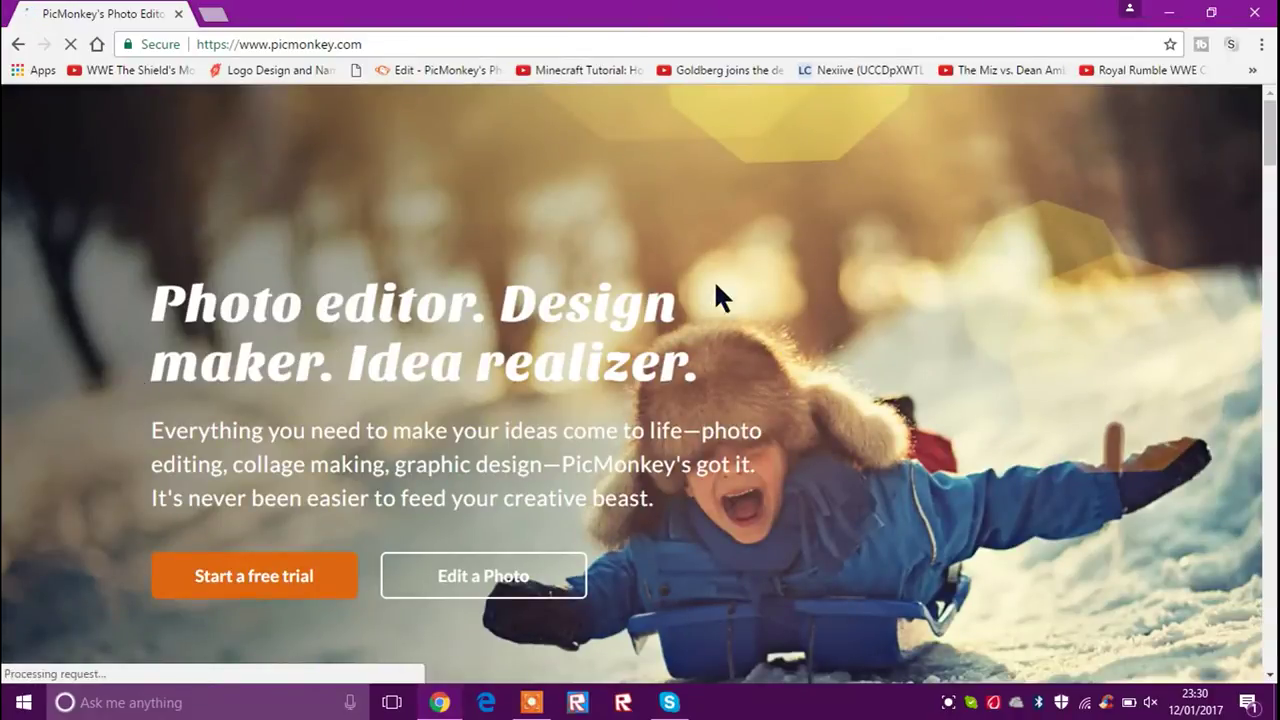
# - Try to open the sunburst picture part2 from Saved Pictures for editing in PicMonkey
pyautogui.scroll(-1, 705, 290)
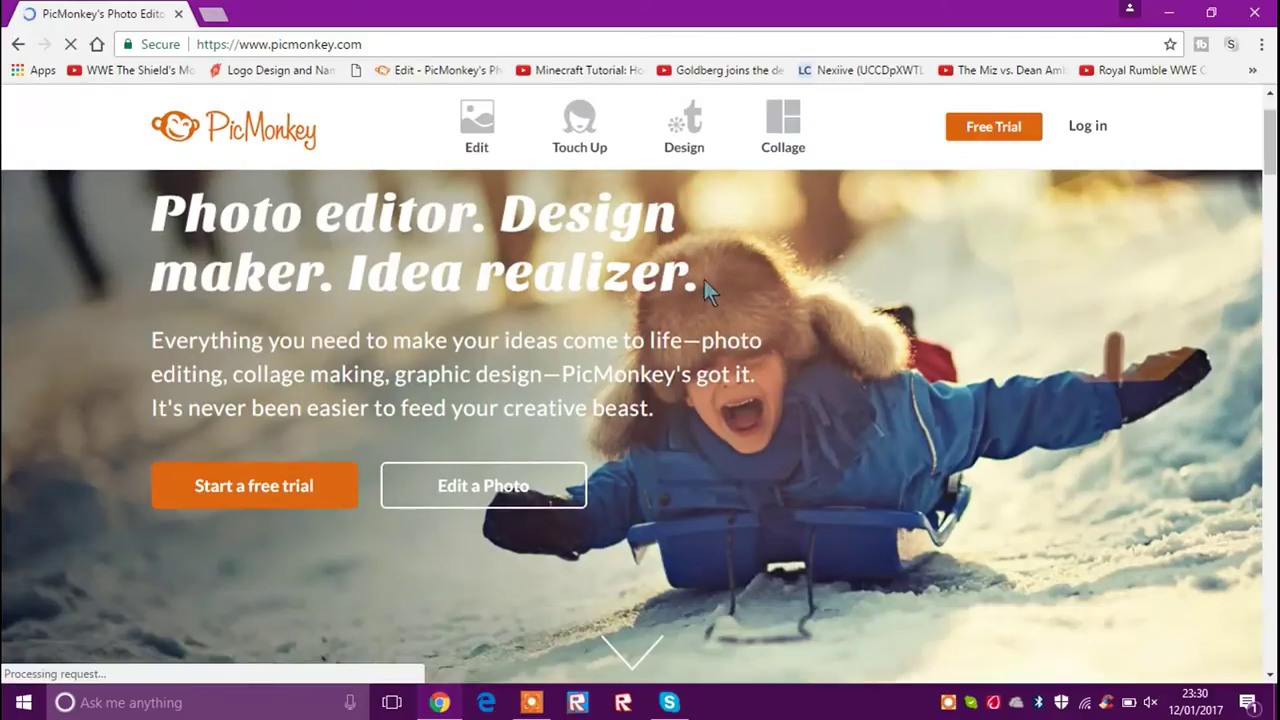
pyautogui.moveTo(481, 119)
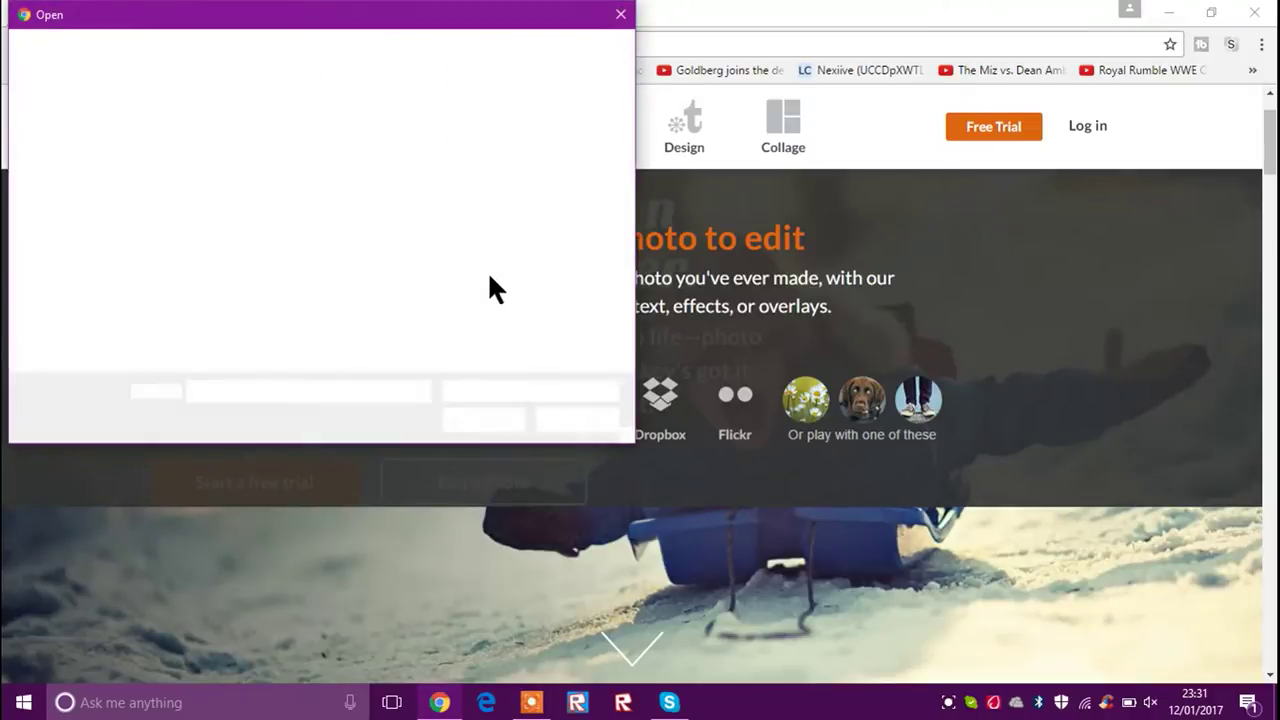
pyautogui.scroll(-1, 590, 225)
pyautogui.scroll(-5, 577, 223)
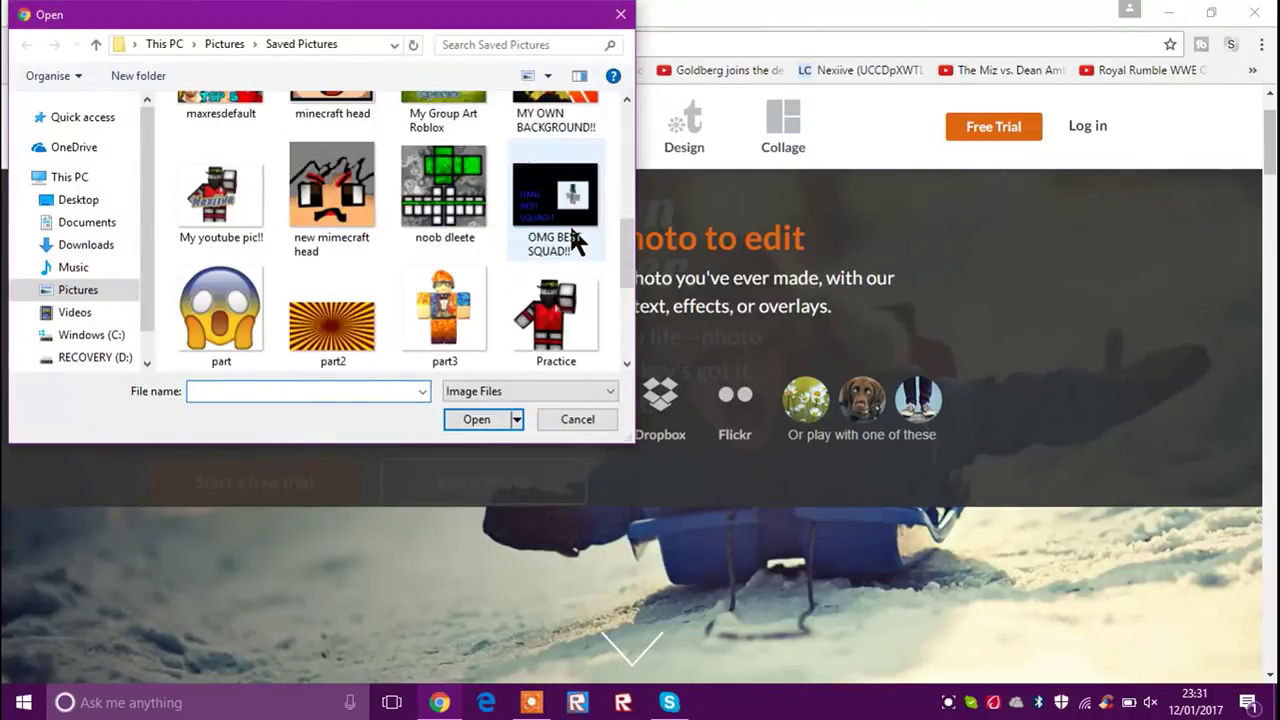
pyautogui.scroll(5, 556, 255)
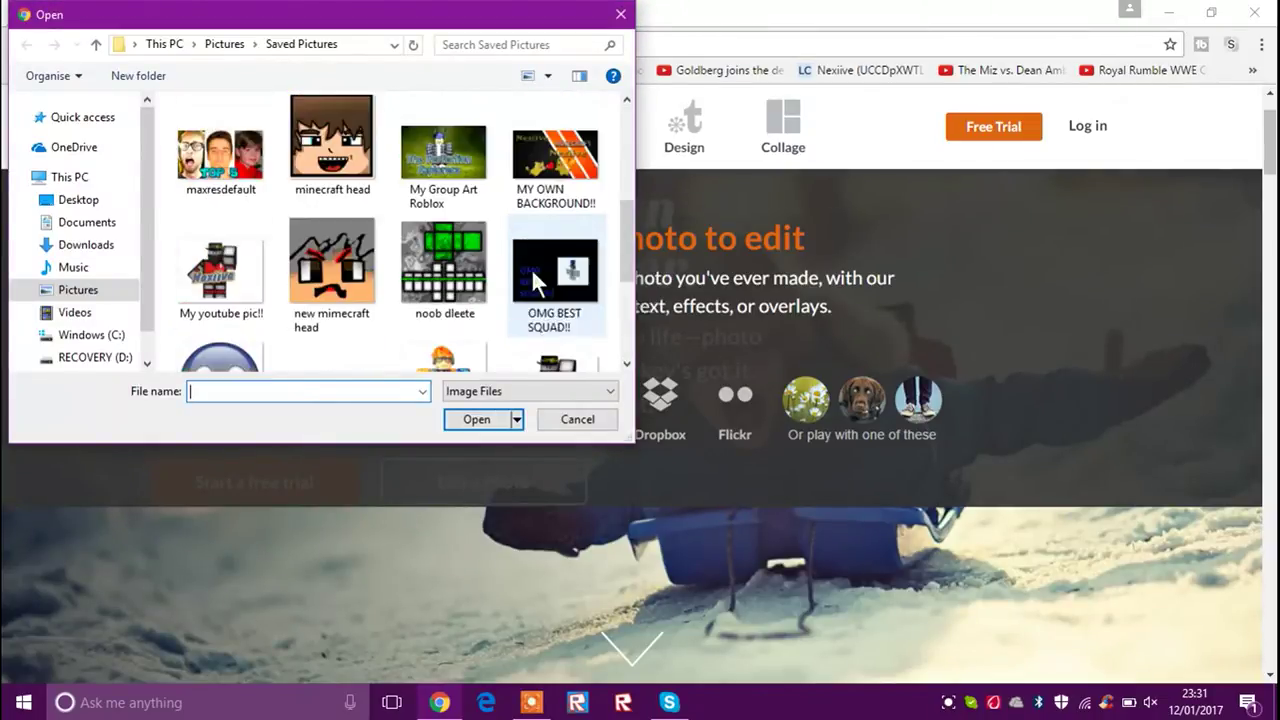
pyautogui.scroll(-2, 502, 335)
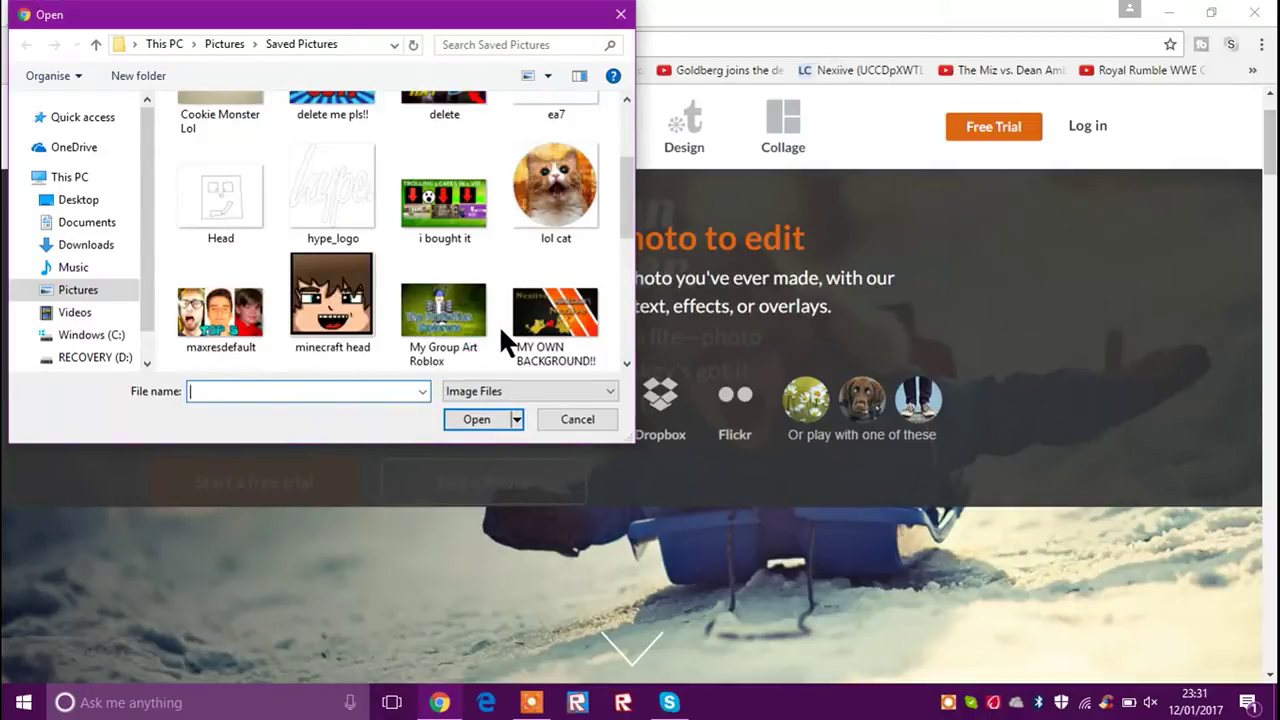
pyautogui.scroll(-1, 475, 338)
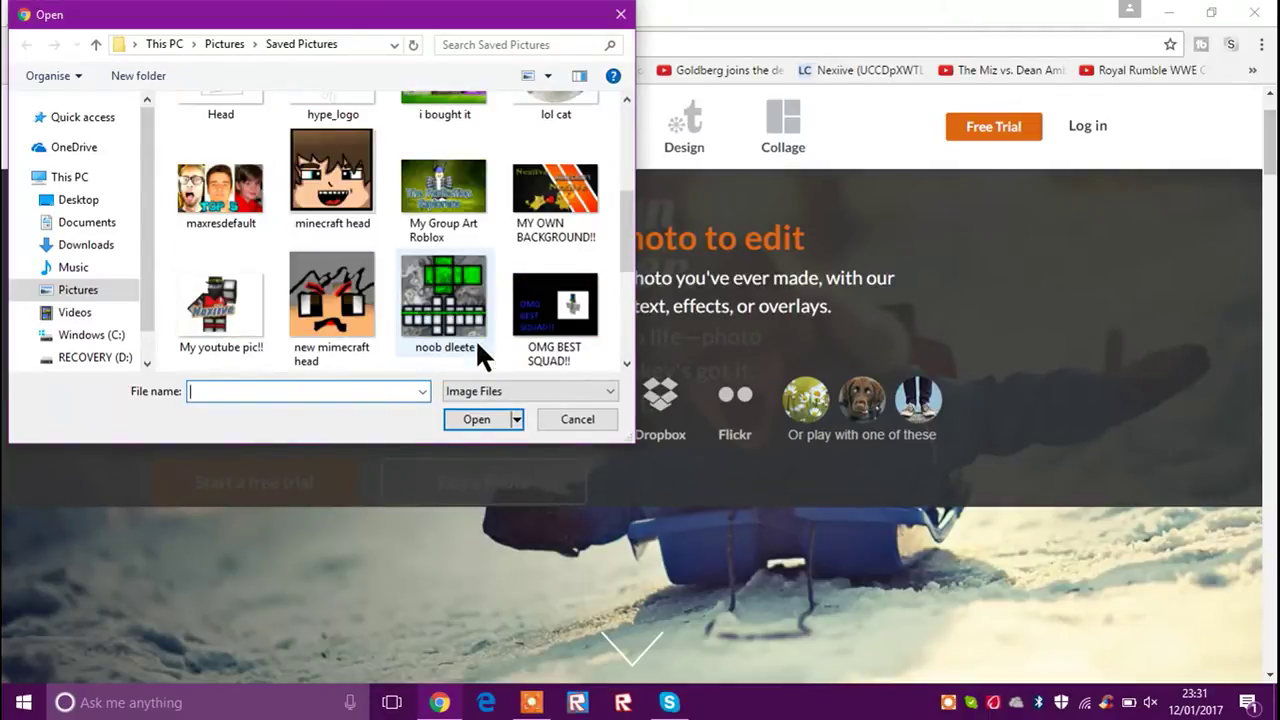
pyautogui.scroll(-1, 458, 318)
pyautogui.click(348, 340)
pyautogui.click(466, 419)
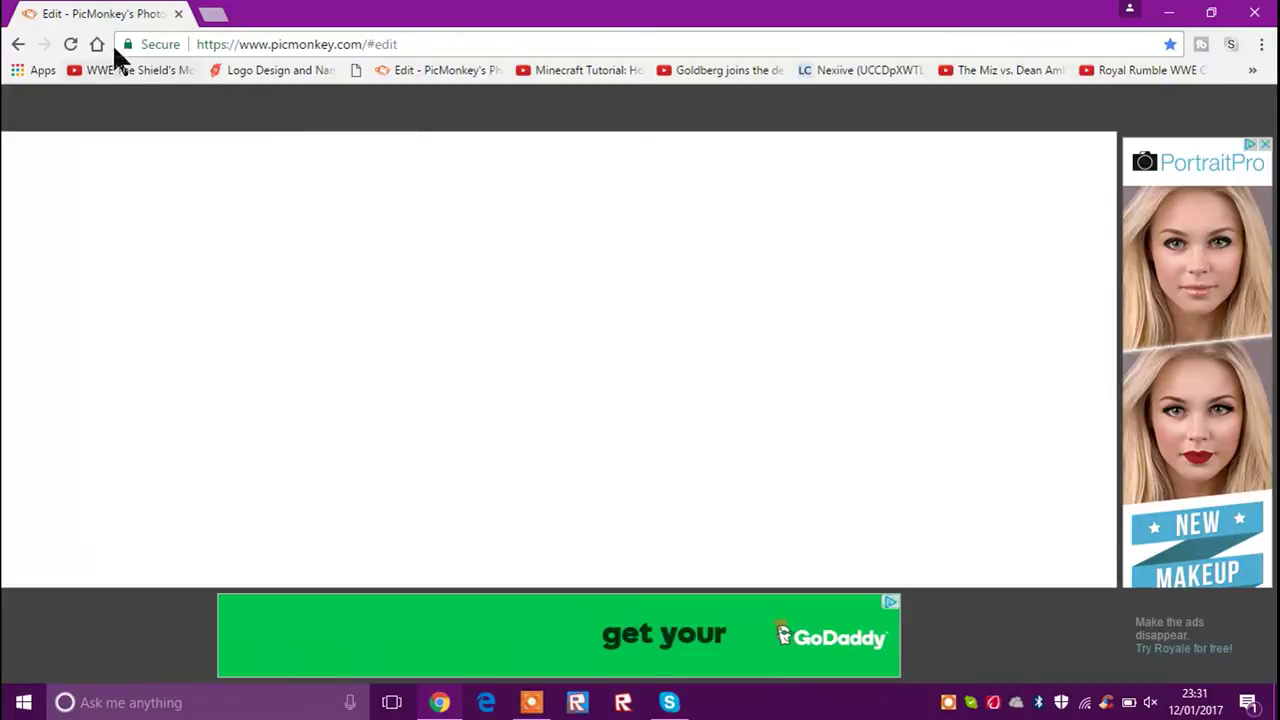
# - Replace the unresponsive PicMonkey page with a fresh browser tab and reopen the bookmarked PicMonkey editor there
pyautogui.click(68, 45)
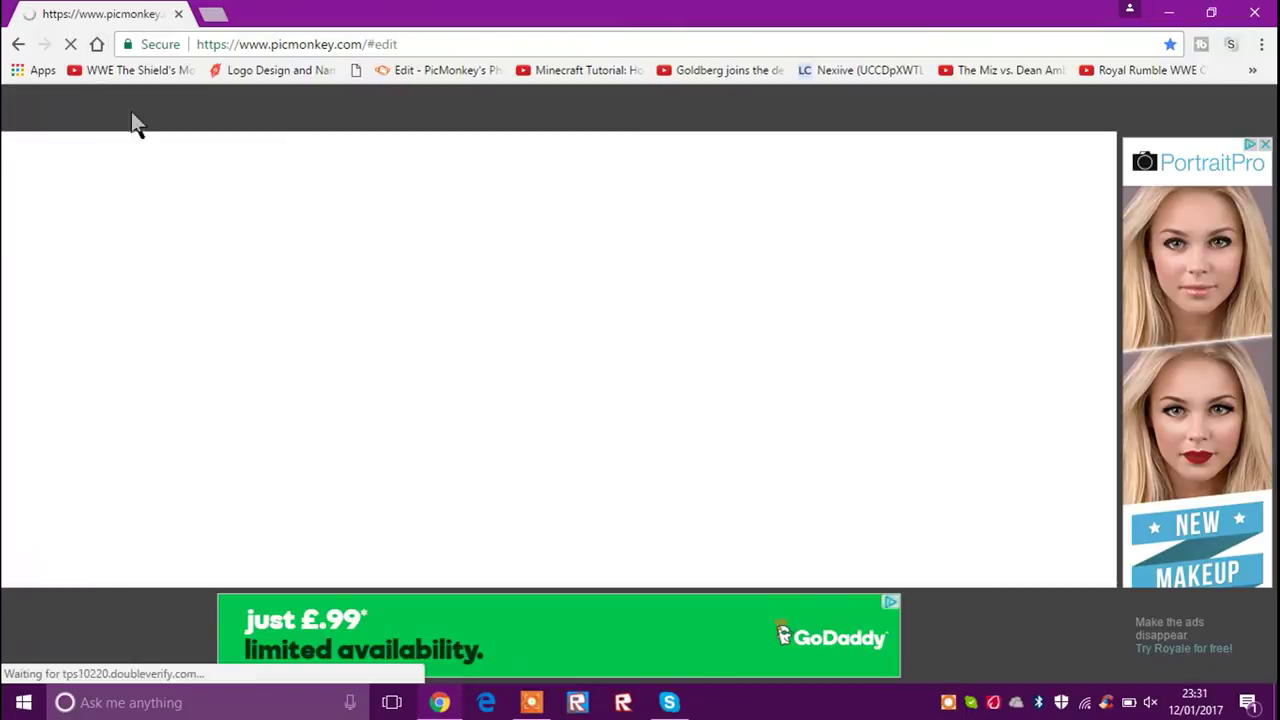
pyautogui.click(212, 16)
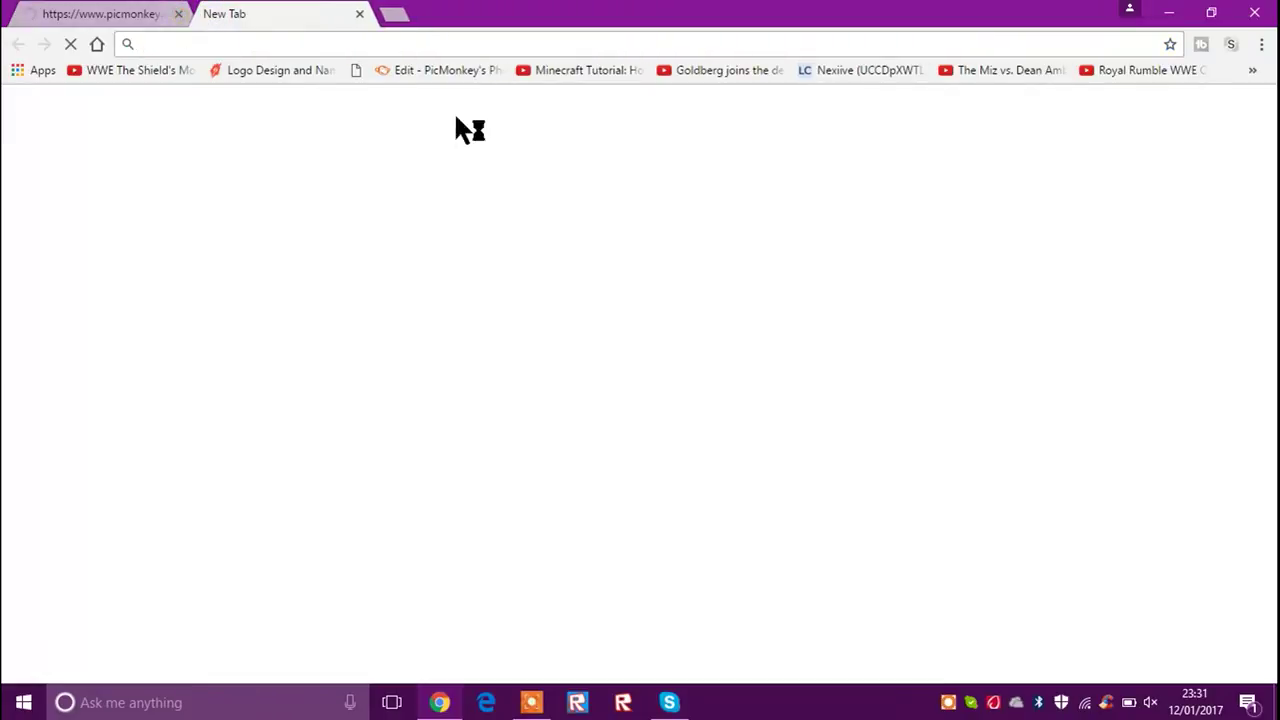
pyautogui.click(178, 14)
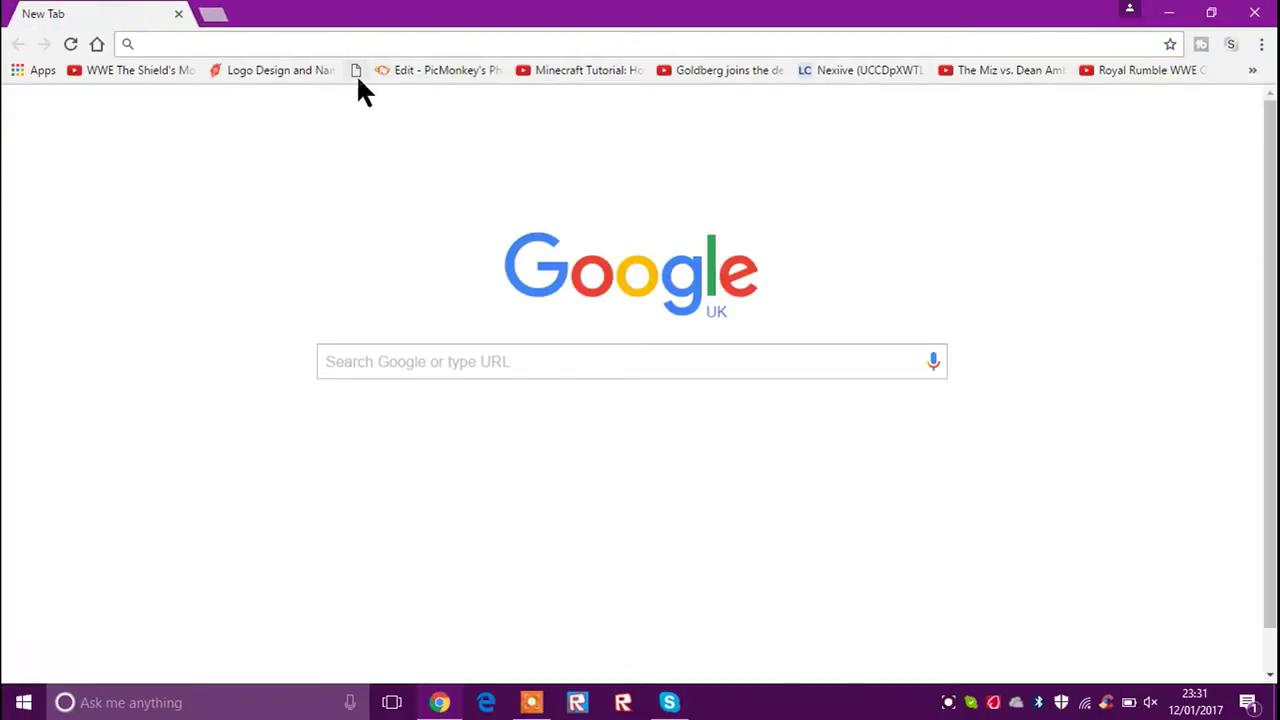
pyautogui.click(410, 70)
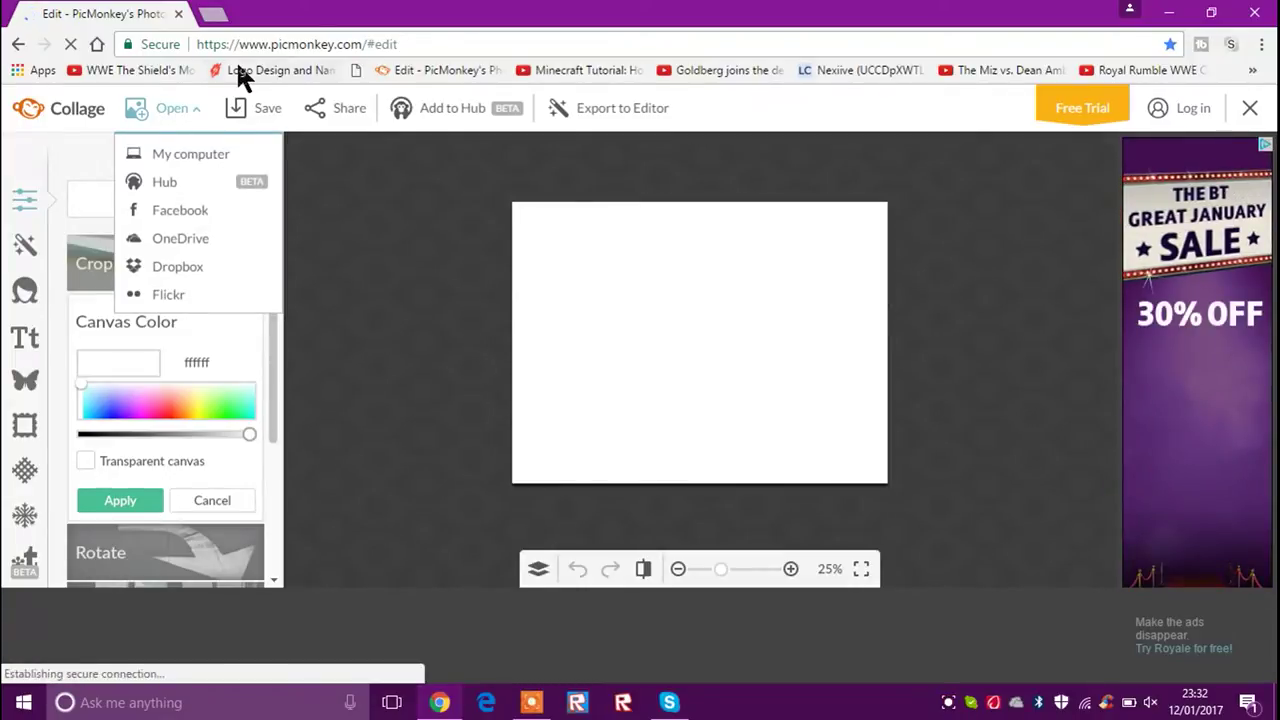
# - Open the picture part2 from the computer's Saved Pictures folder in the editor
pyautogui.click(162, 160)
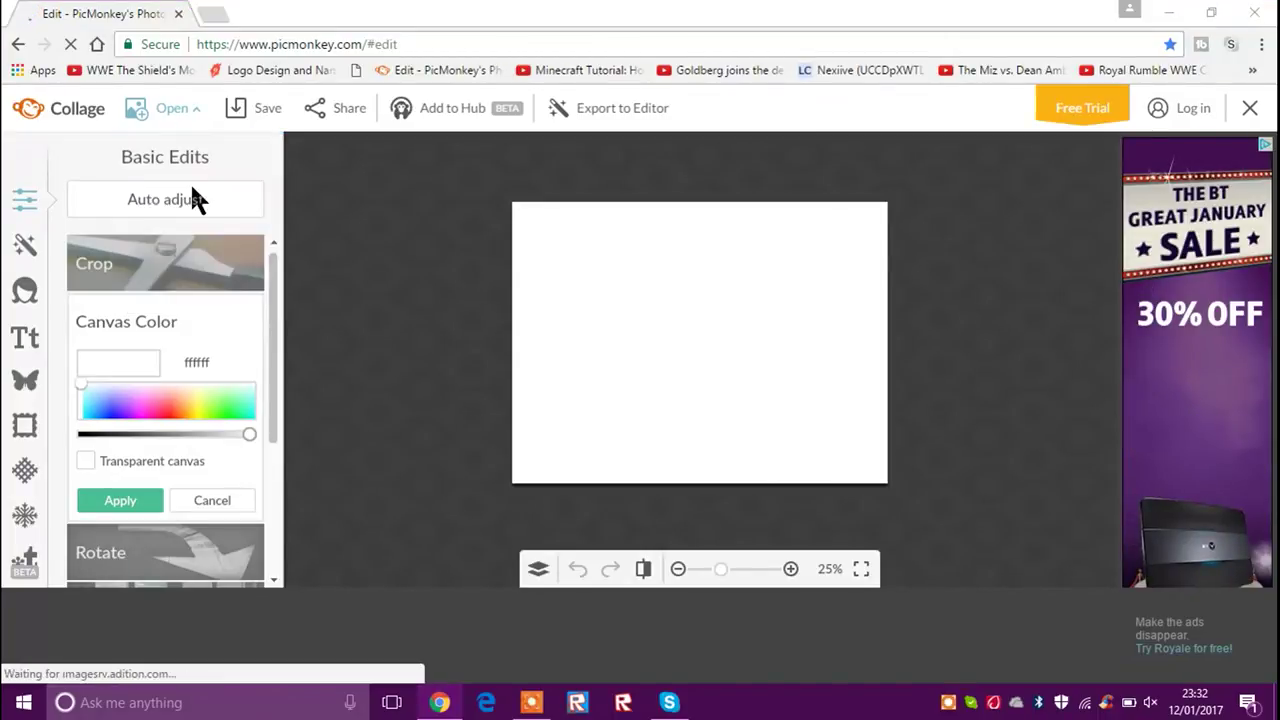
pyautogui.scroll(-3, 425, 232)
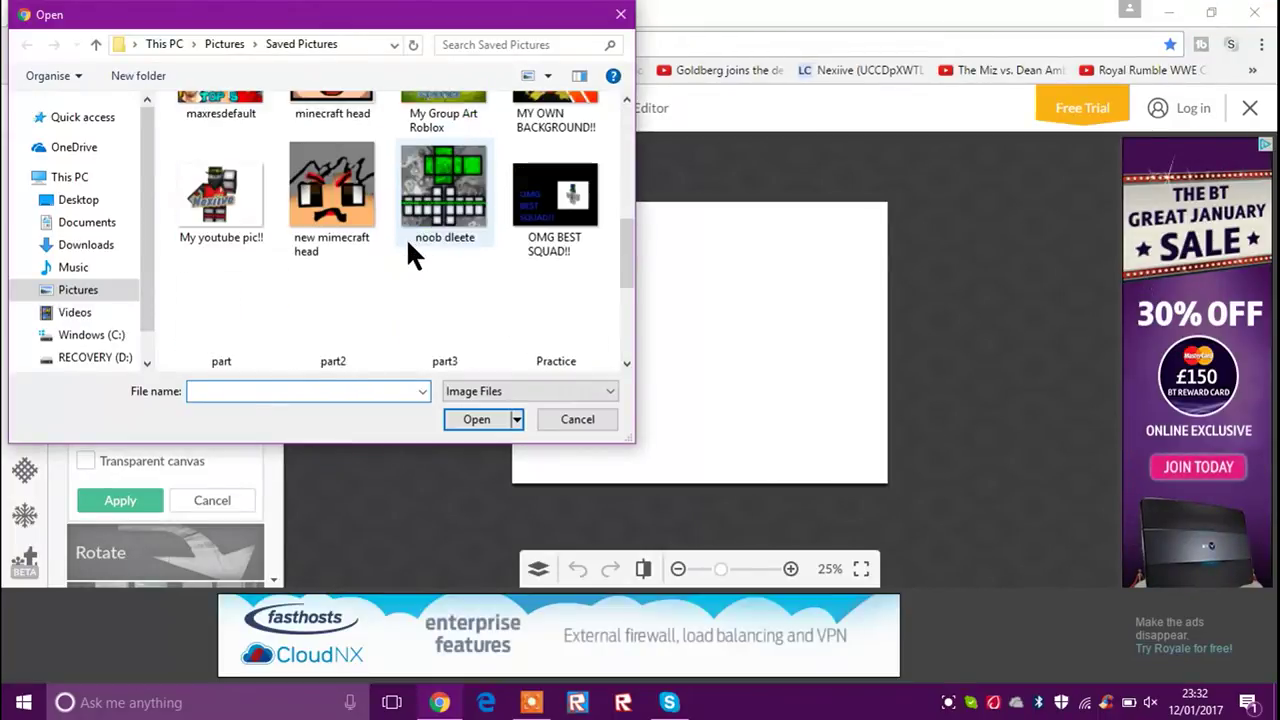
pyautogui.click(358, 338)
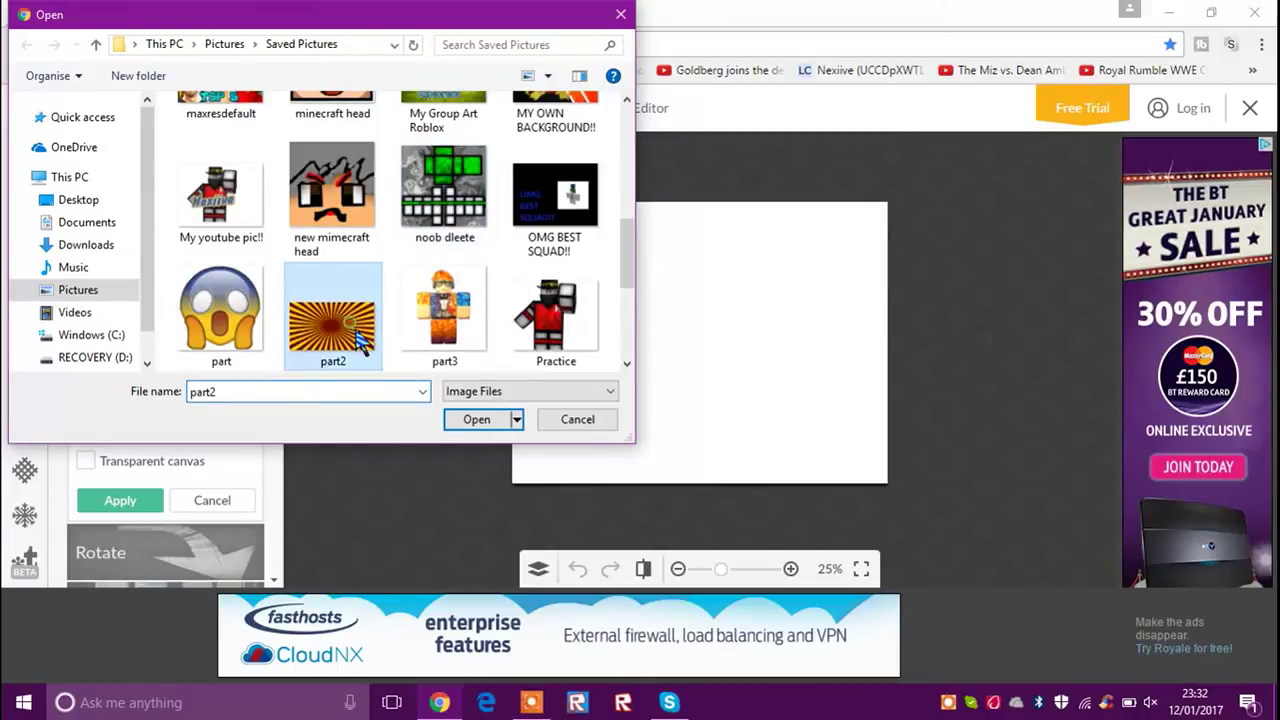
pyautogui.click(464, 420)
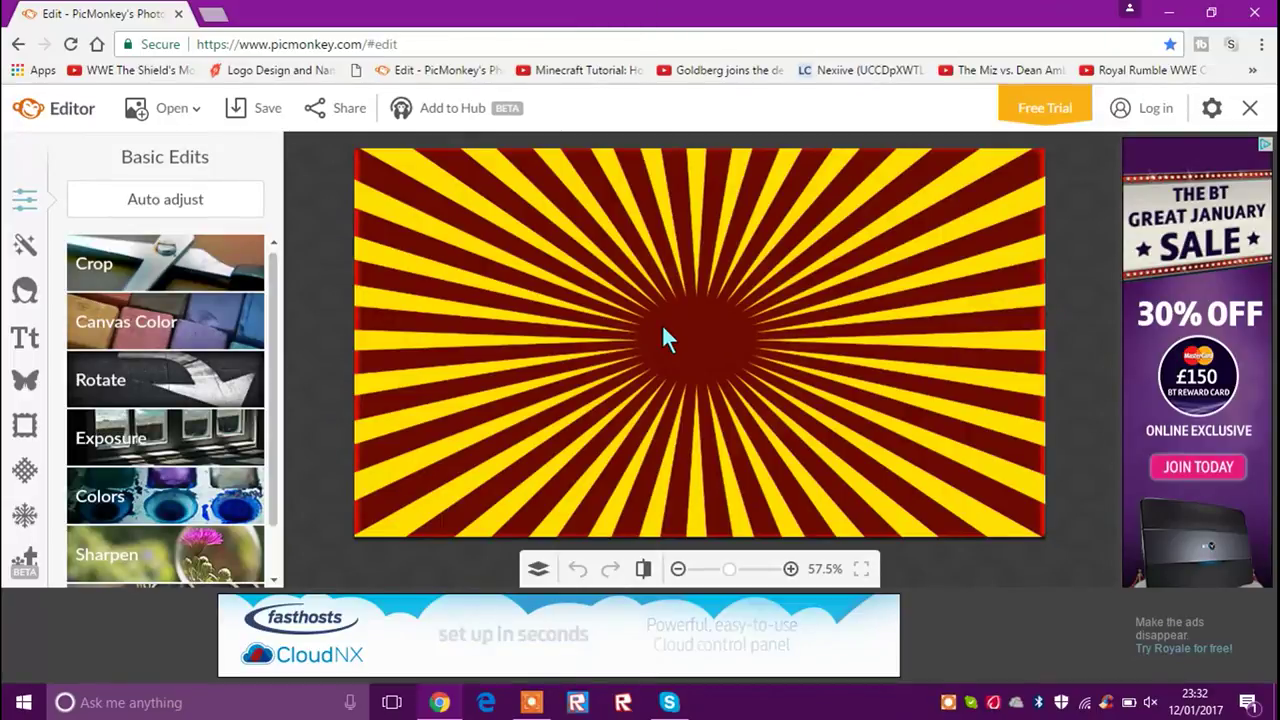
# - Open a new browser tab alongside the editor
pyautogui.click(219, 13)
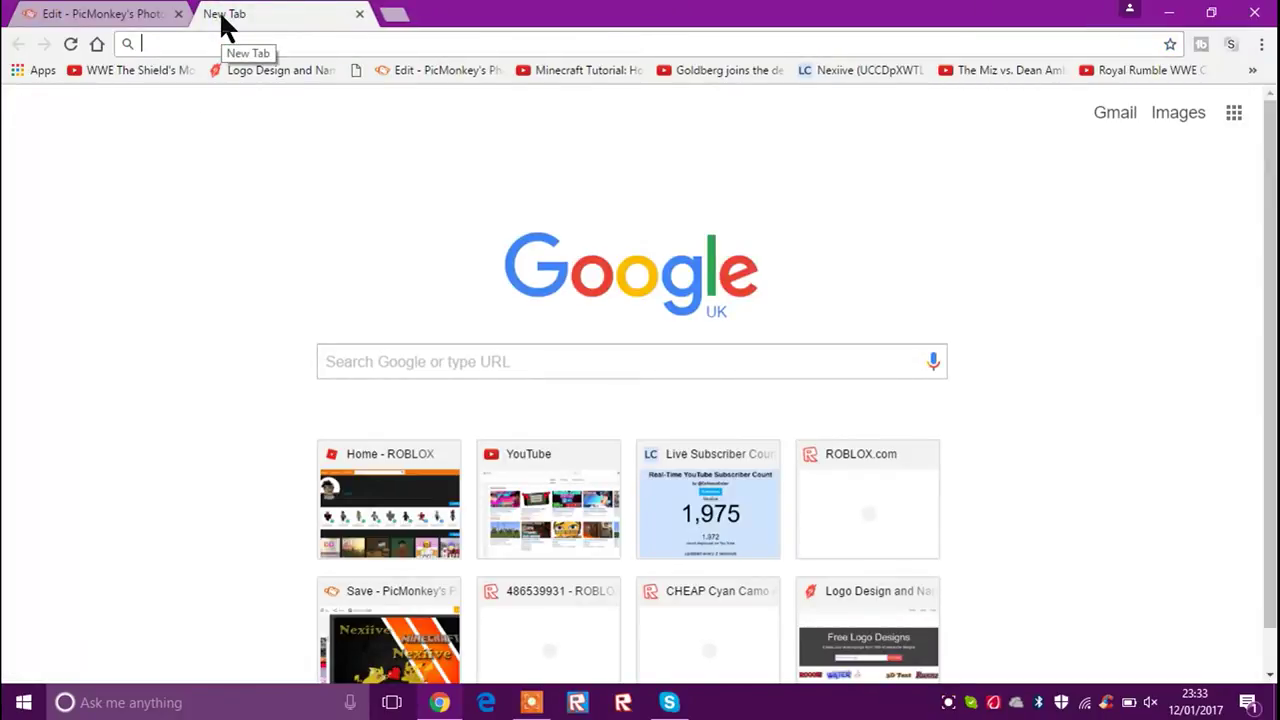
pyautogui.write('pic')
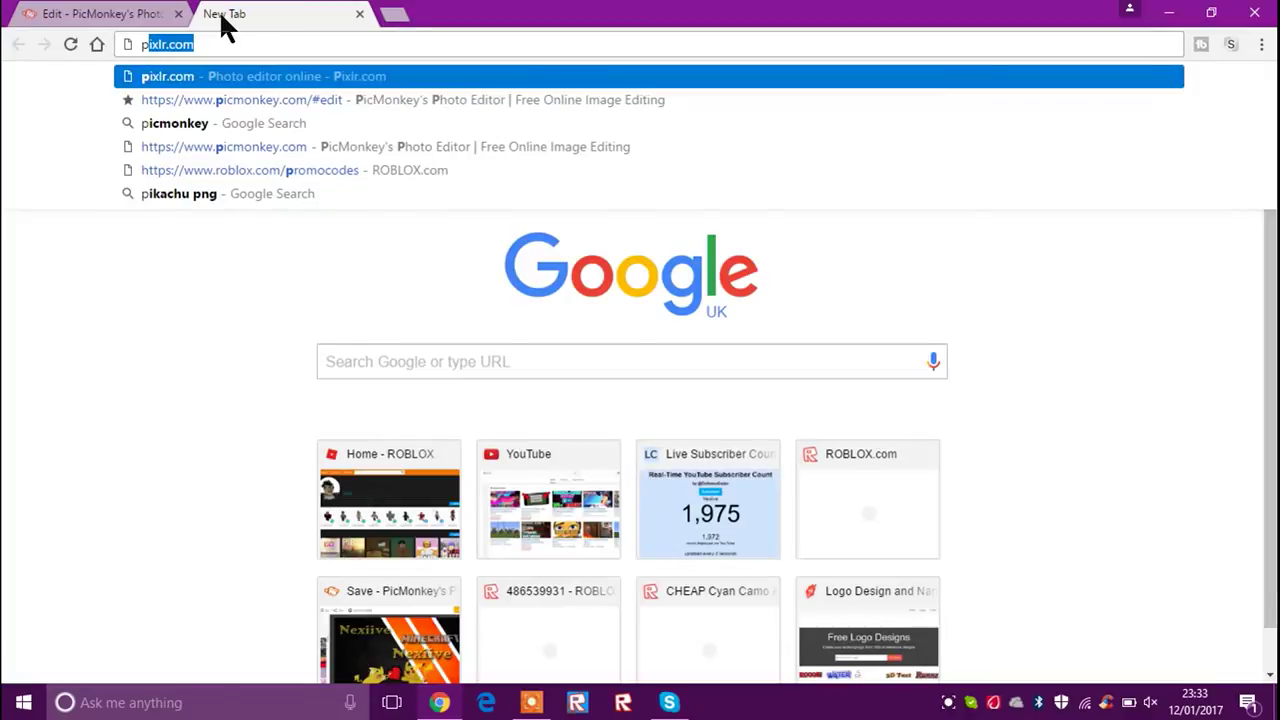
pyautogui.write(' ar')
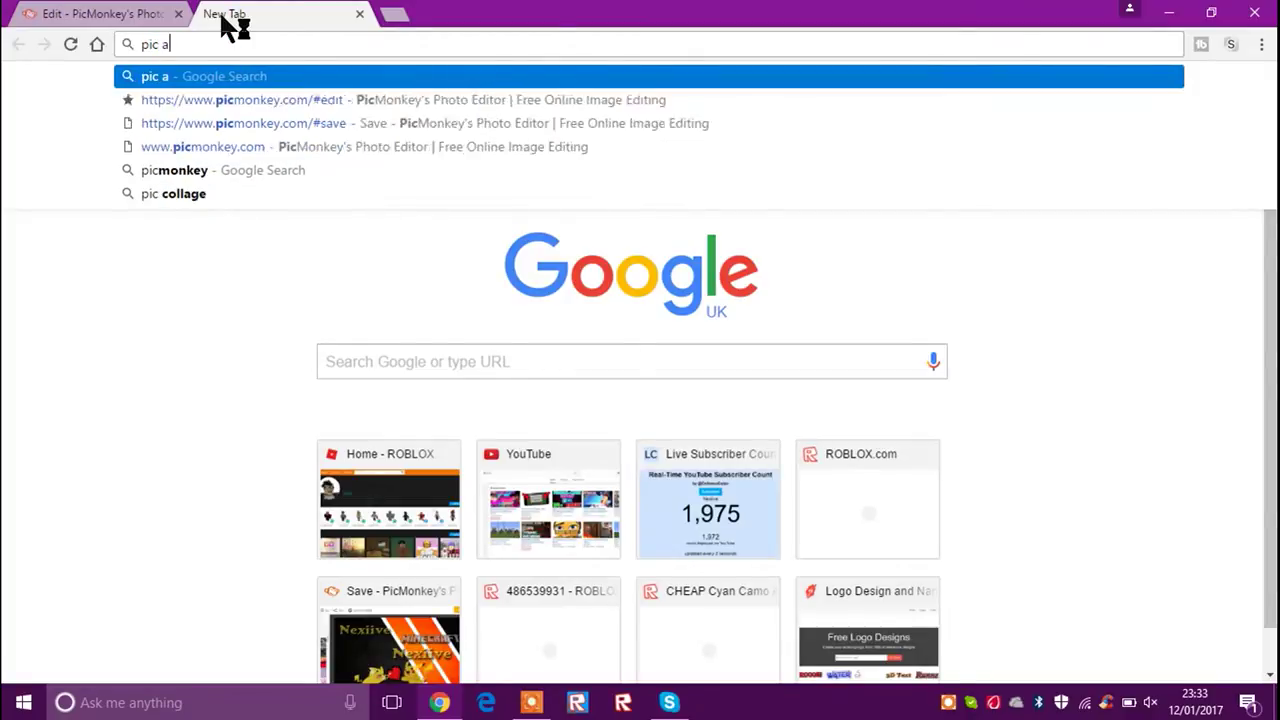
pyautogui.press('BackSpace')
pyautogui.press('BackSpace')
pyautogui.press('BackSpace')
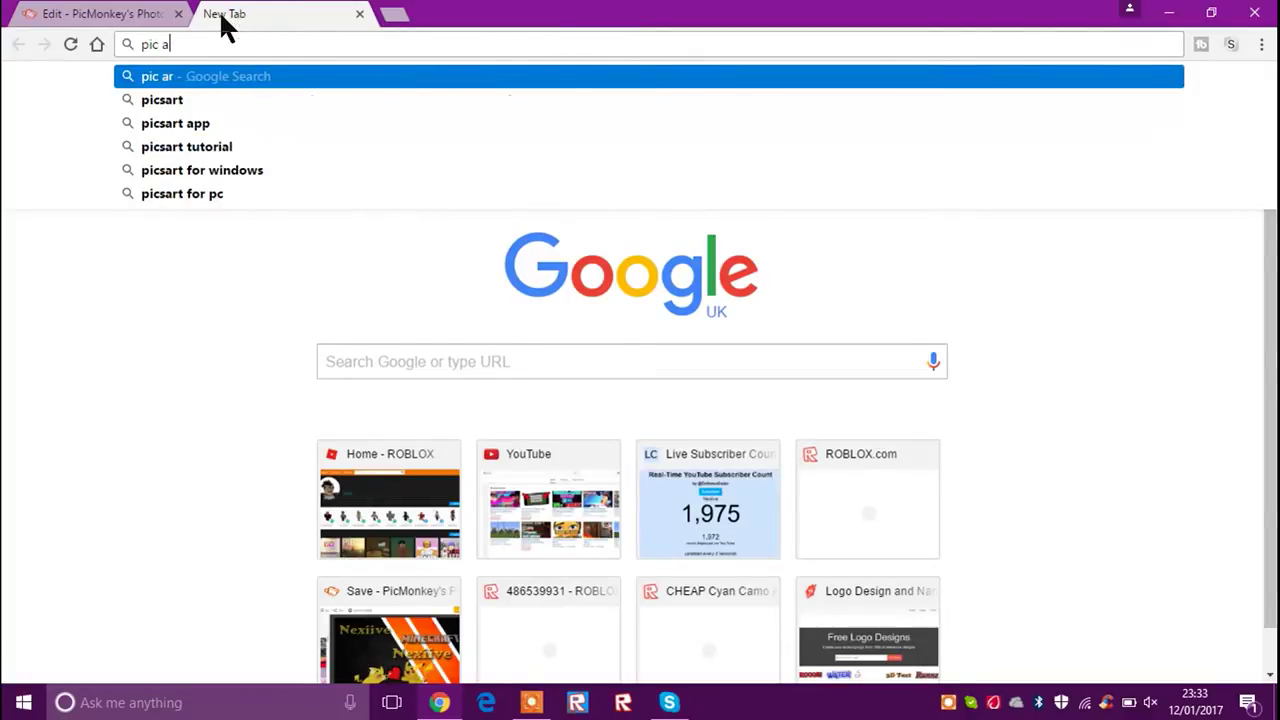
pyautogui.press('BackSpace')
pyautogui.press('BackSpace')
pyautogui.press('BackSpace')
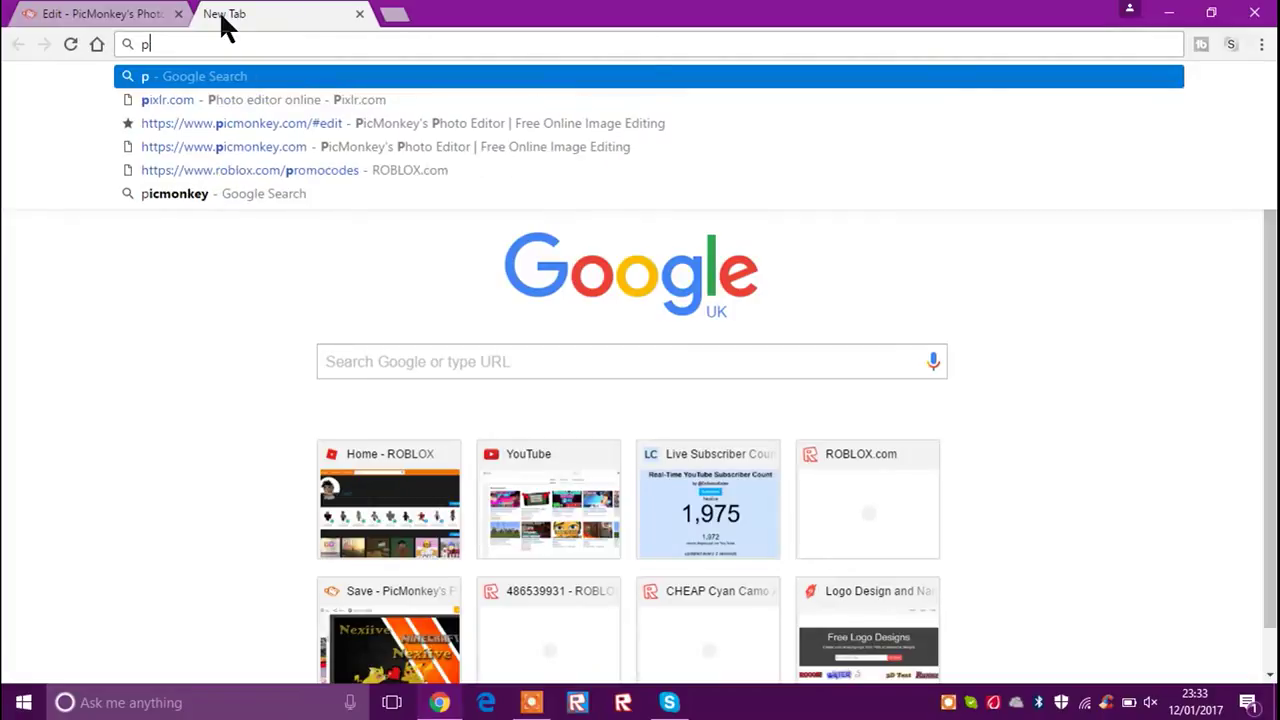
# - Search Google for "awesome pictures png" and show the image results
pyautogui.write('awesome')
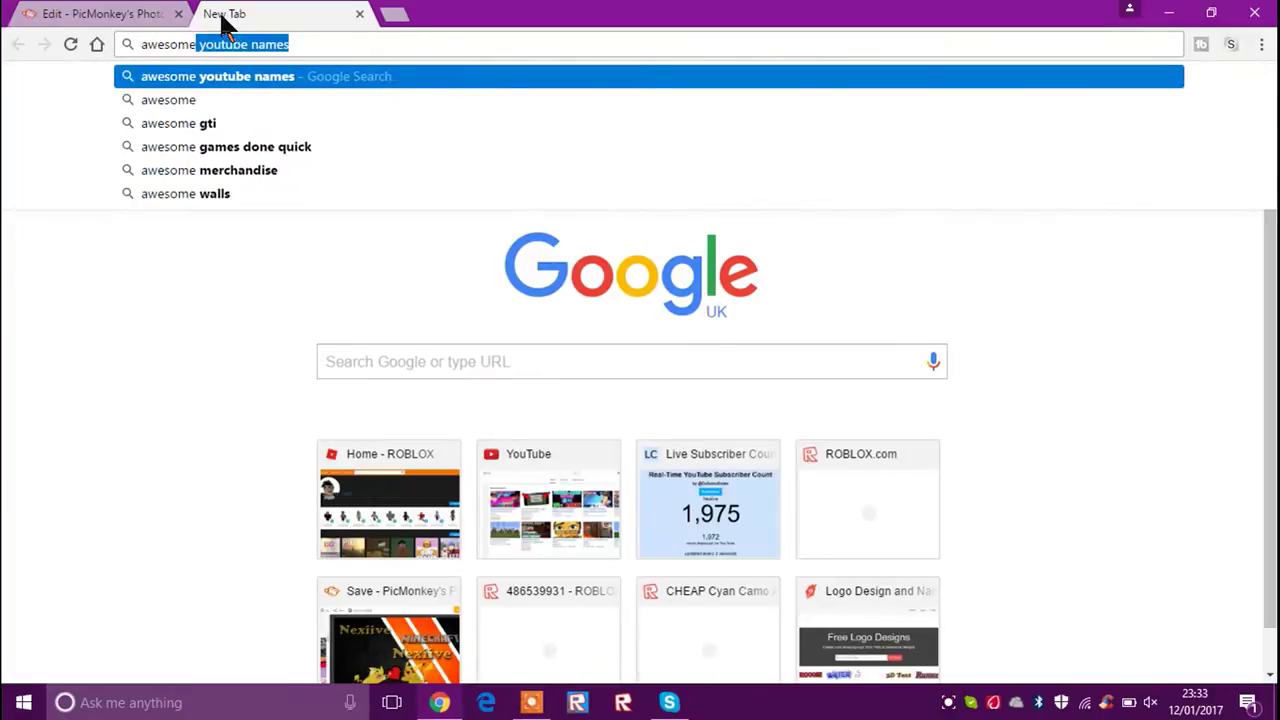
pyautogui.write(' pict')
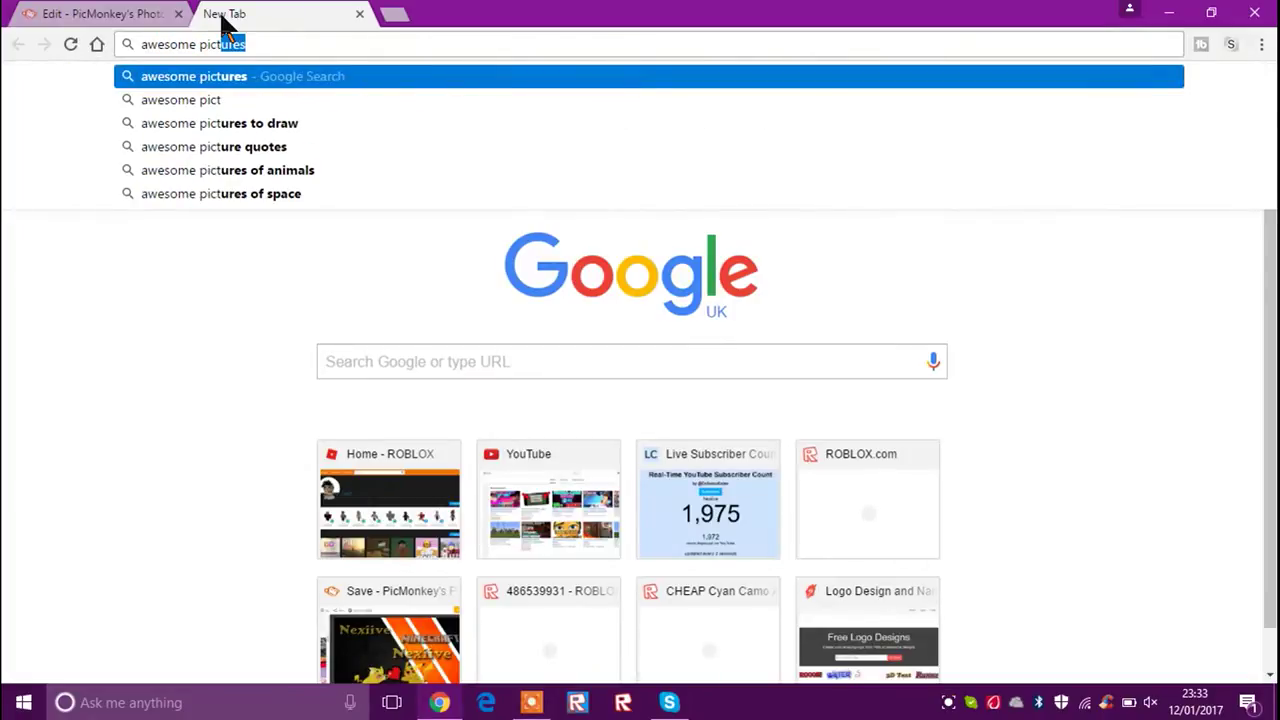
pyautogui.write('ures png')
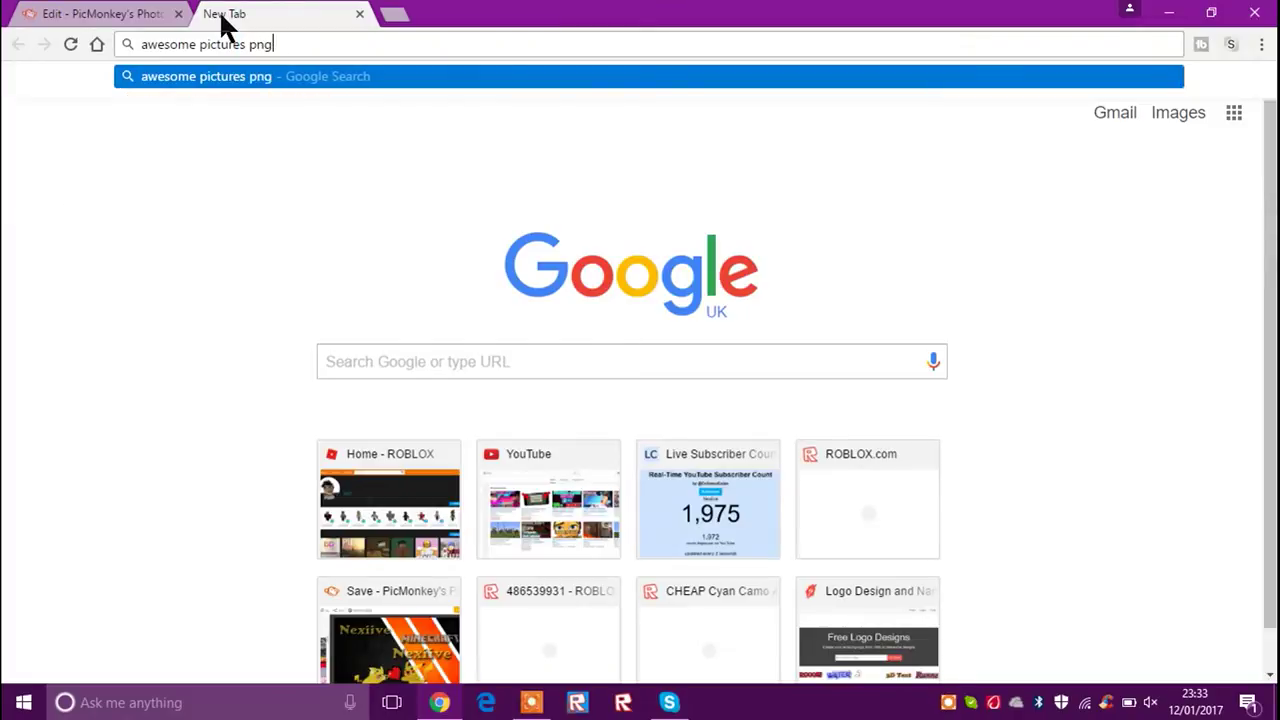
pyautogui.press('Return')
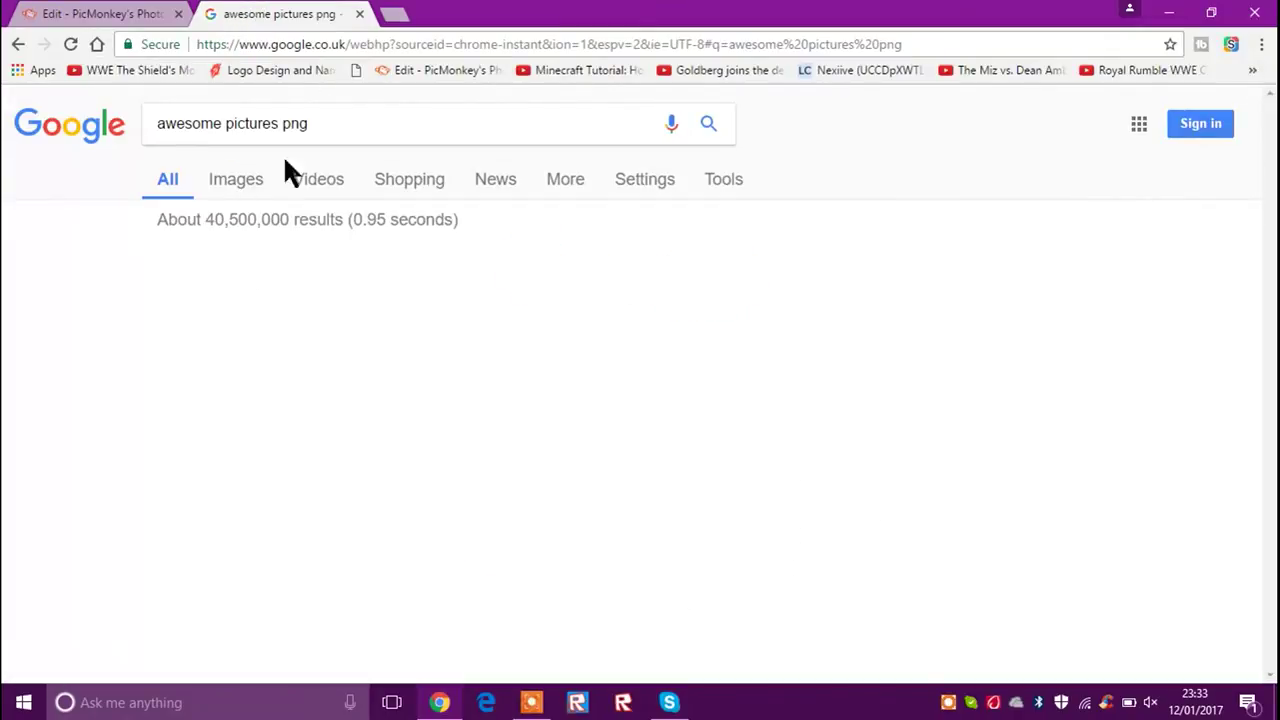
pyautogui.click(256, 184)
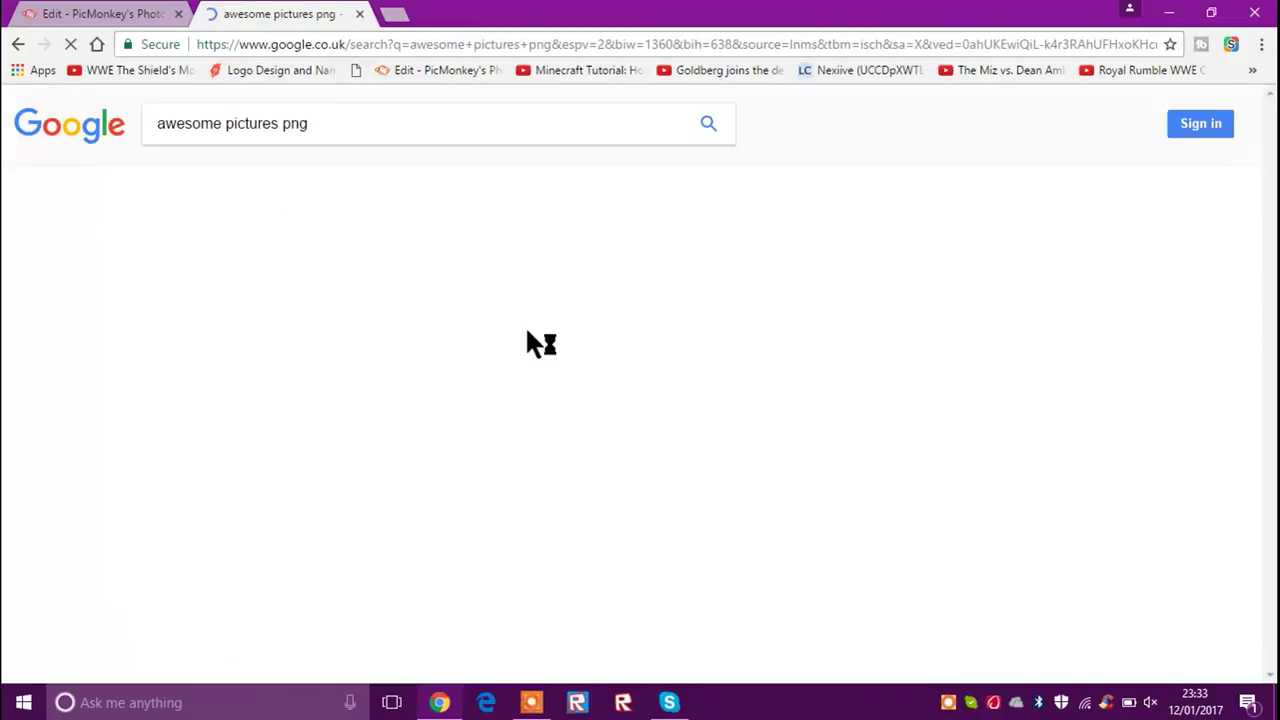
# - Save the black thumbs-up image from the image results to Saved Pictures as delete.jpg, replacing the existing file
pyautogui.scroll(-1, 405, 275)
pyautogui.scroll(-1, 405, 275)
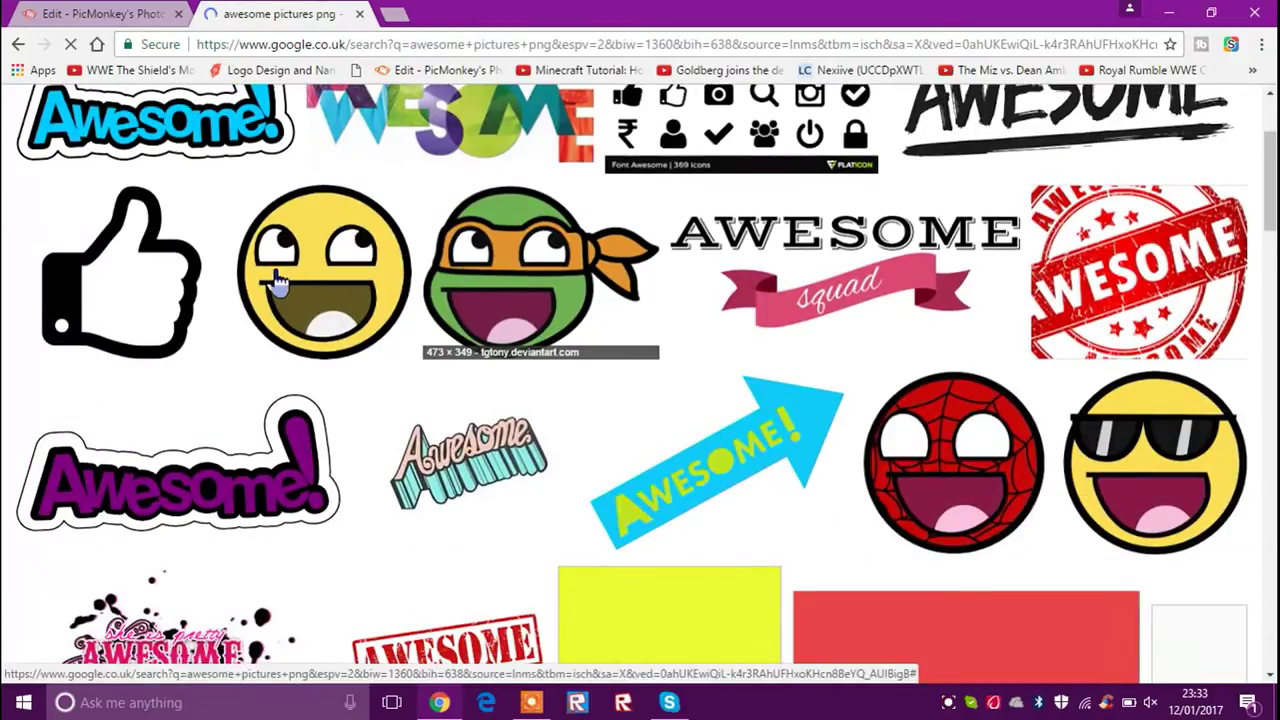
pyautogui.click(160, 308)
pyautogui.rightClick(444, 387)
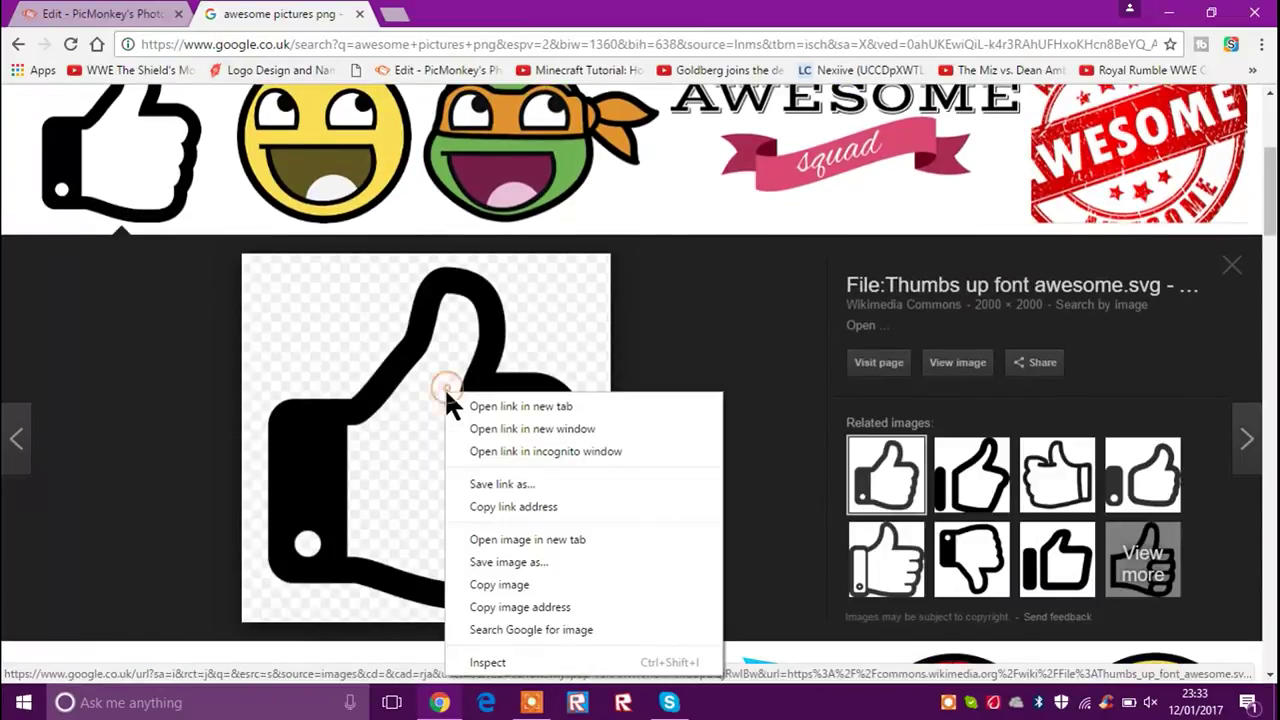
pyautogui.click(490, 562)
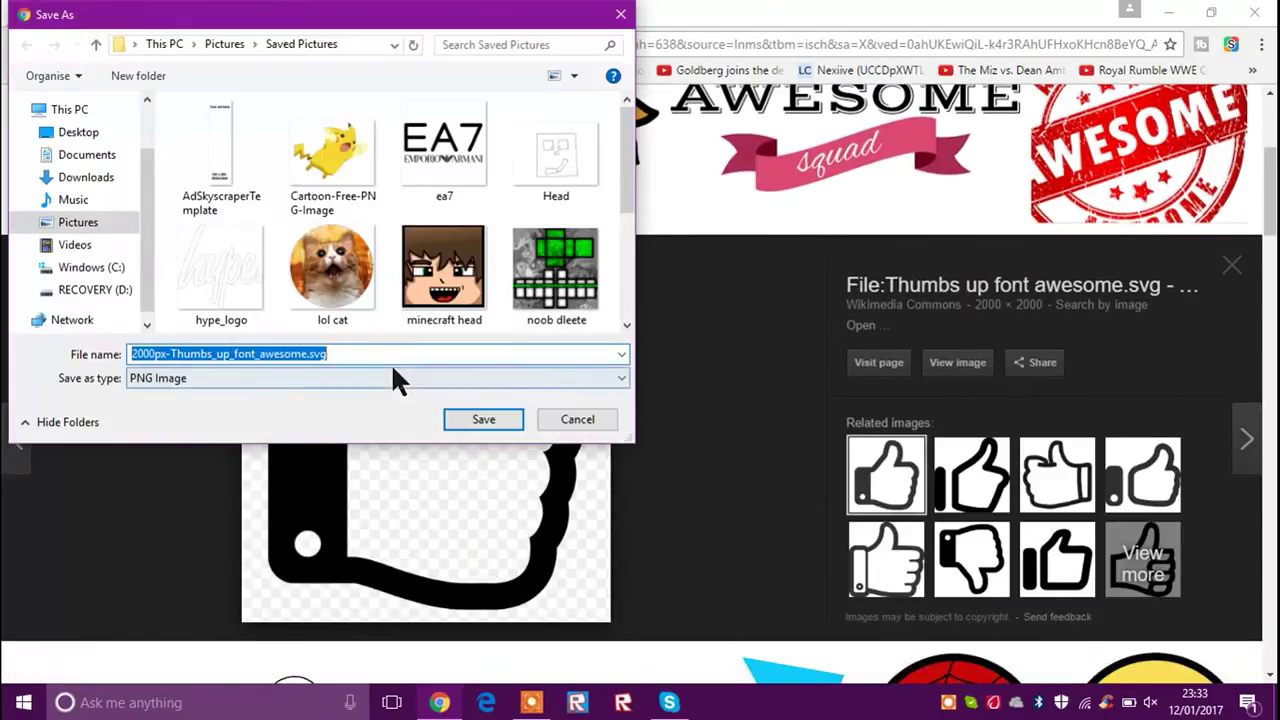
pyautogui.write('dele')
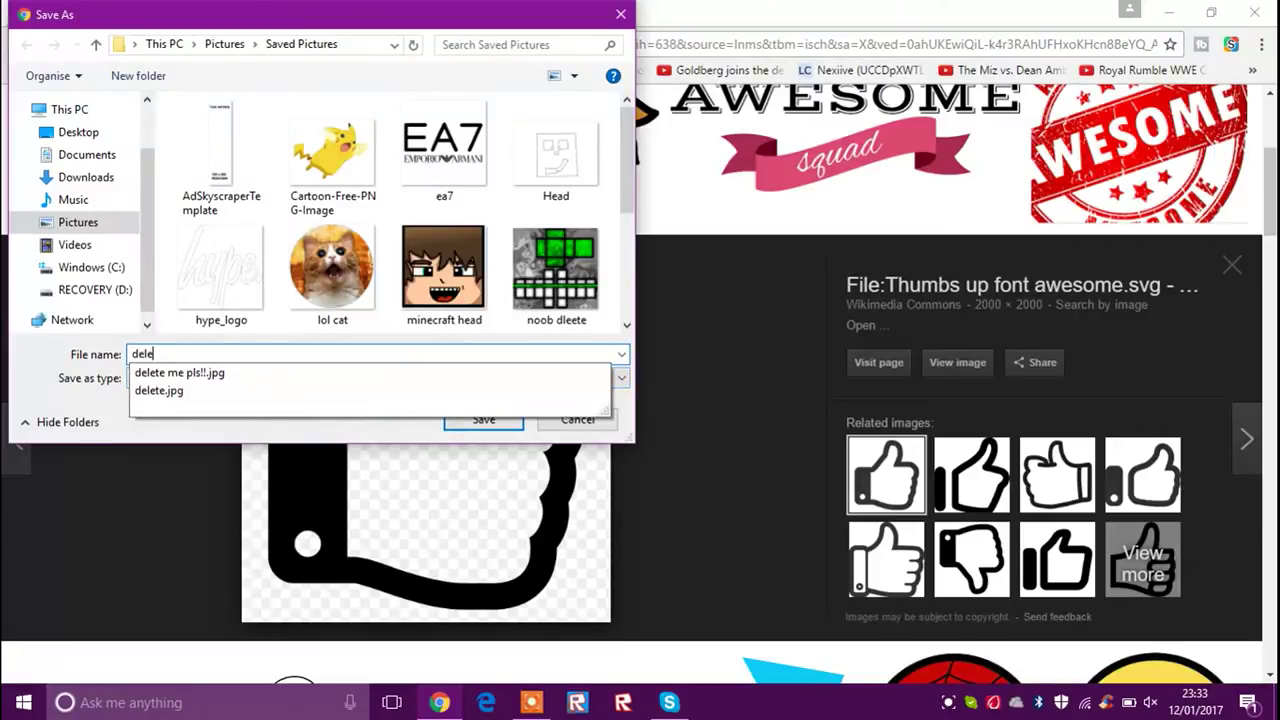
pyautogui.press('Down')
pyautogui.press('Down')
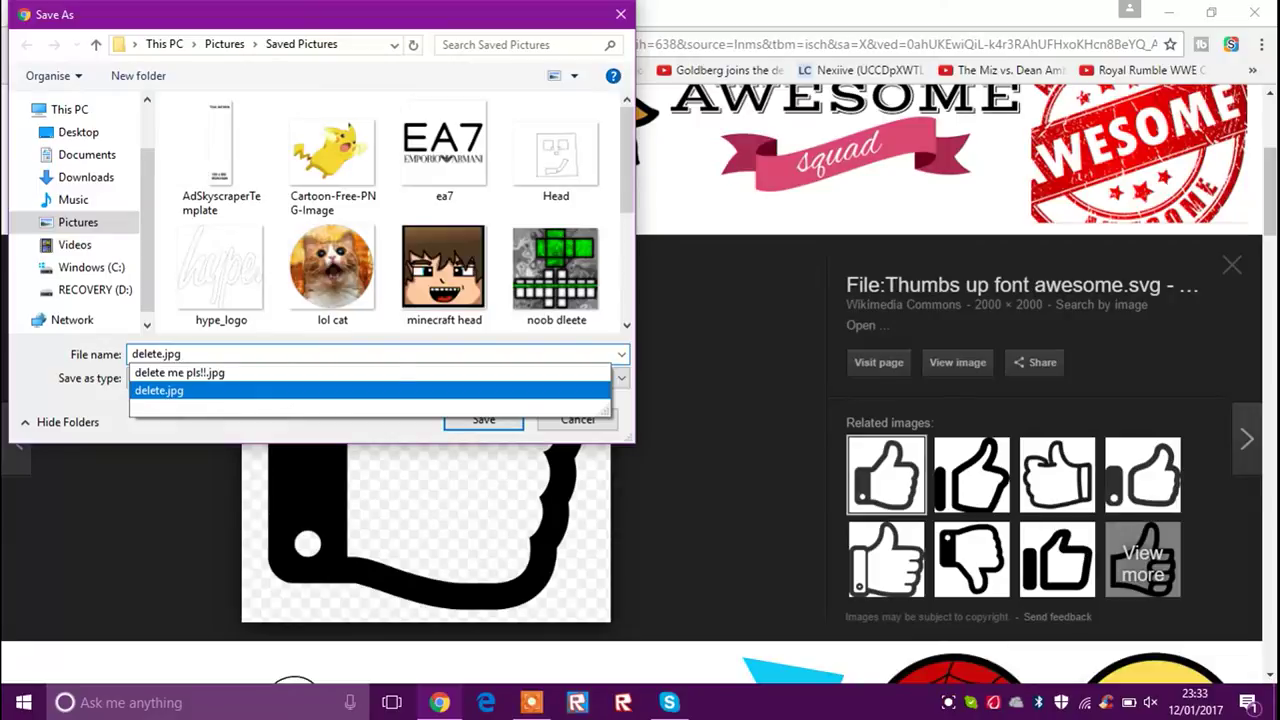
pyautogui.press('Return')
pyautogui.click(680, 357)
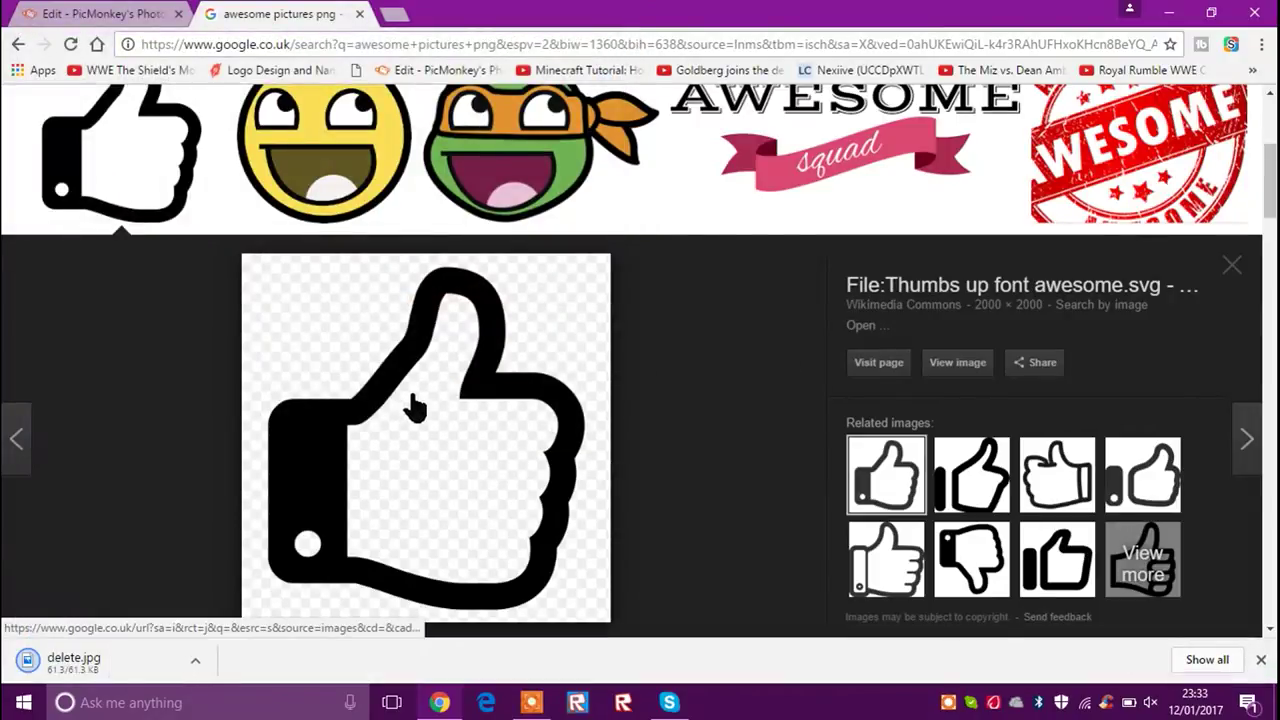
# - Return to the PicMonkey editor and add the thumbs-up picture delete from Saved Pictures as an overlay
pyautogui.scroll(3, 414, 400)
pyautogui.hotkey('ctrl', 'shift', 'Tab')
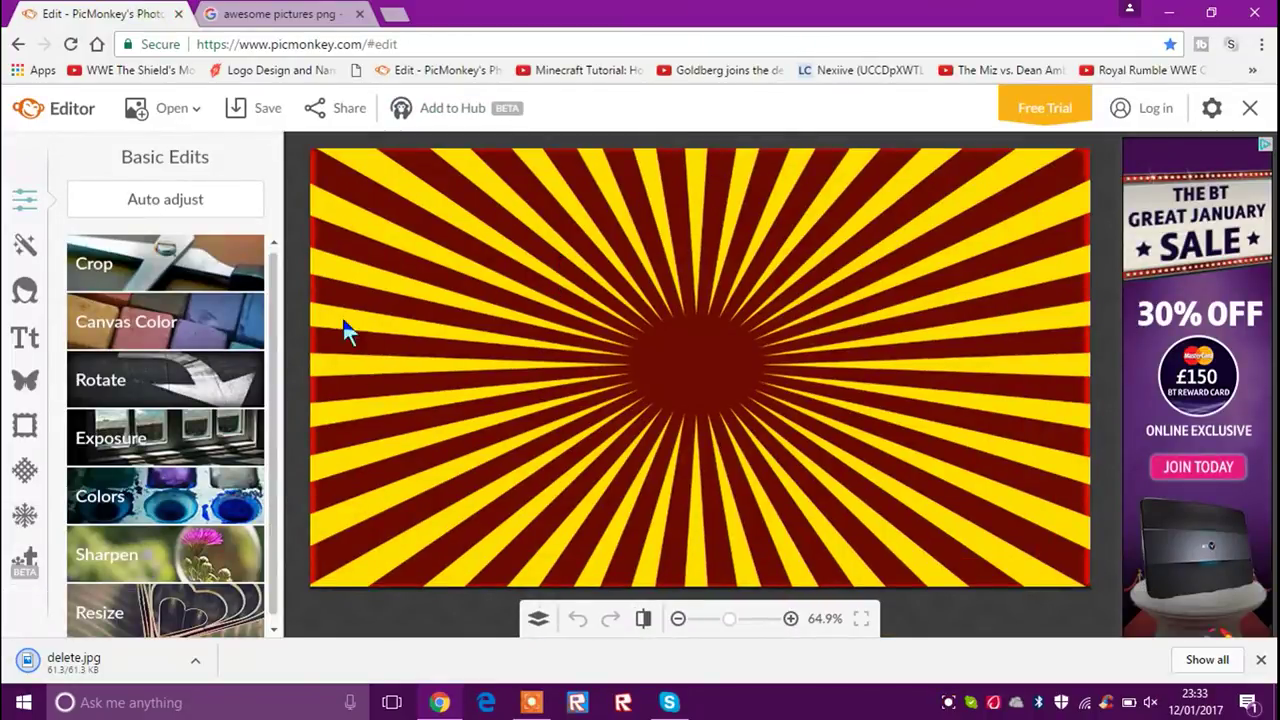
pyautogui.click(25, 396)
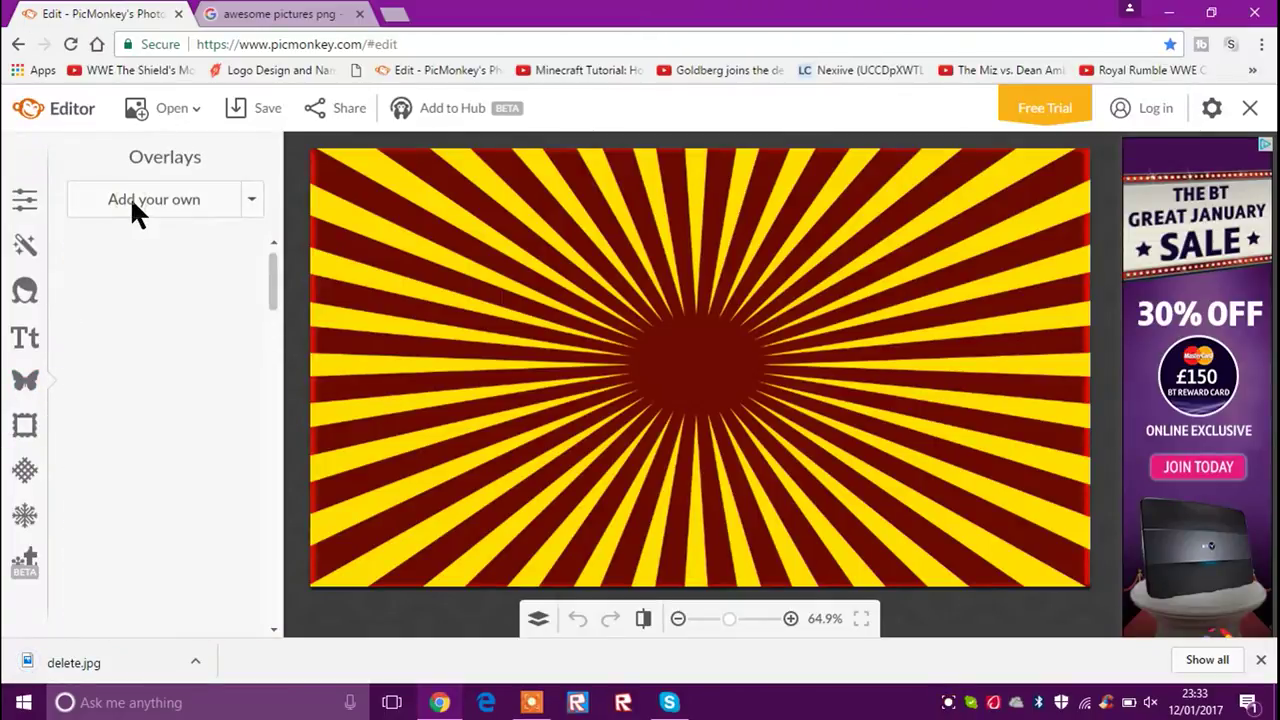
pyautogui.click(130, 197)
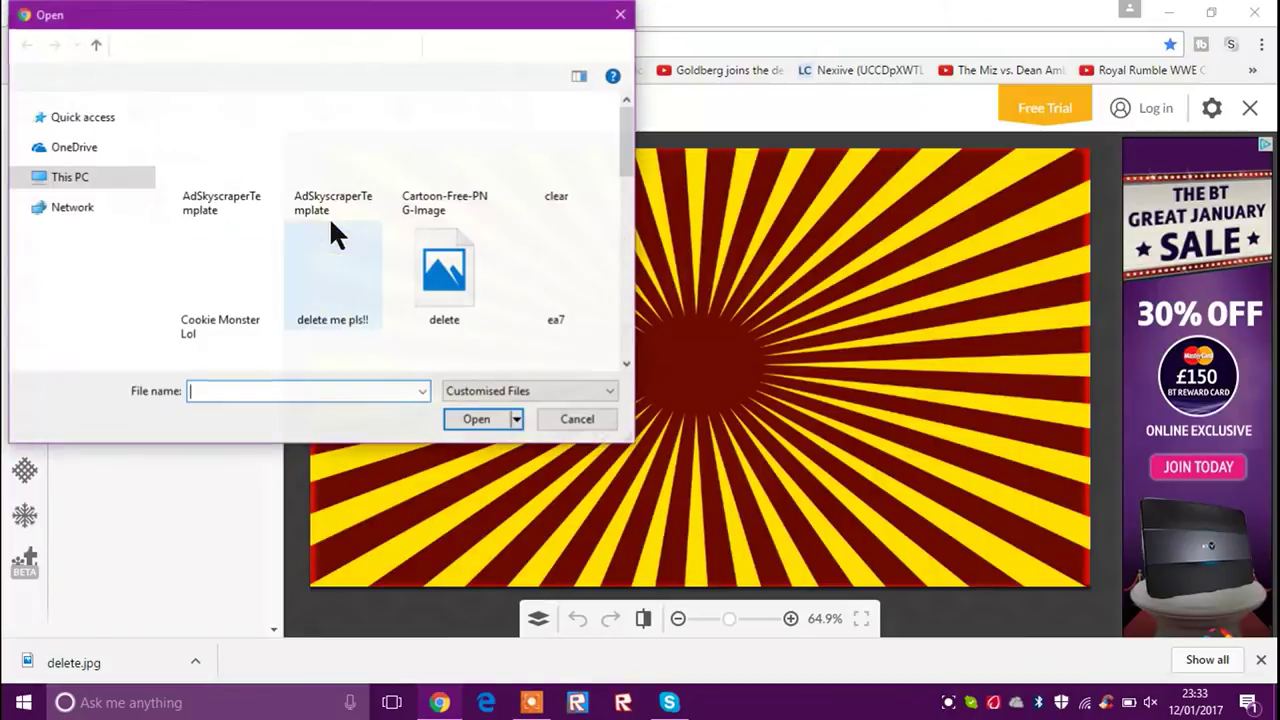
pyautogui.scroll(-5, 400, 250)
pyautogui.scroll(-2, 385, 232)
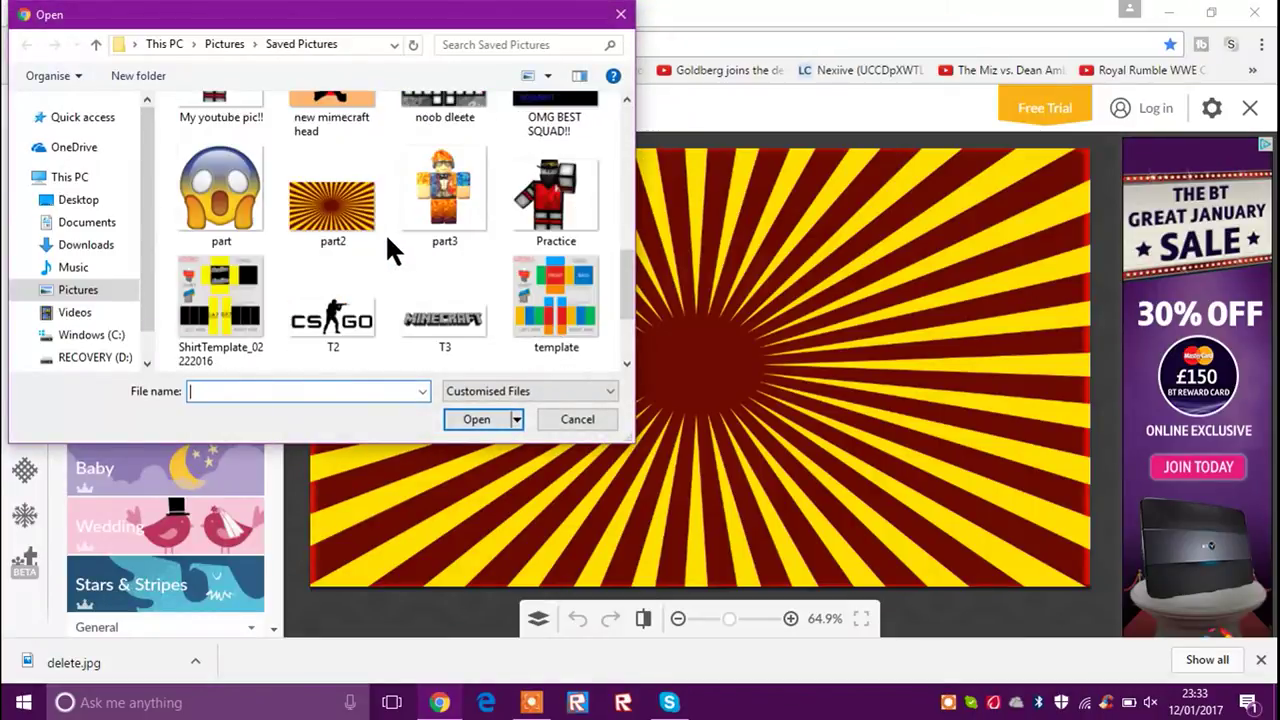
pyautogui.scroll(-2, 369, 255)
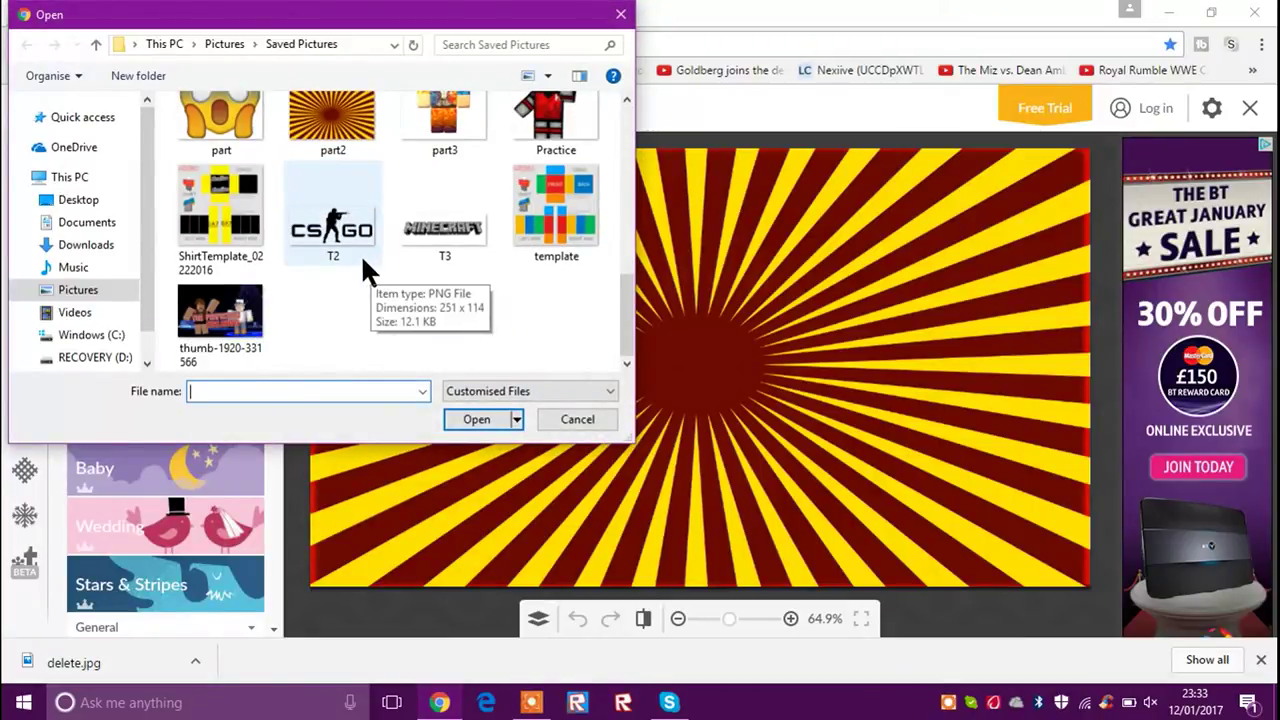
pyautogui.scroll(5, 362, 262)
pyautogui.scroll(3, 355, 268)
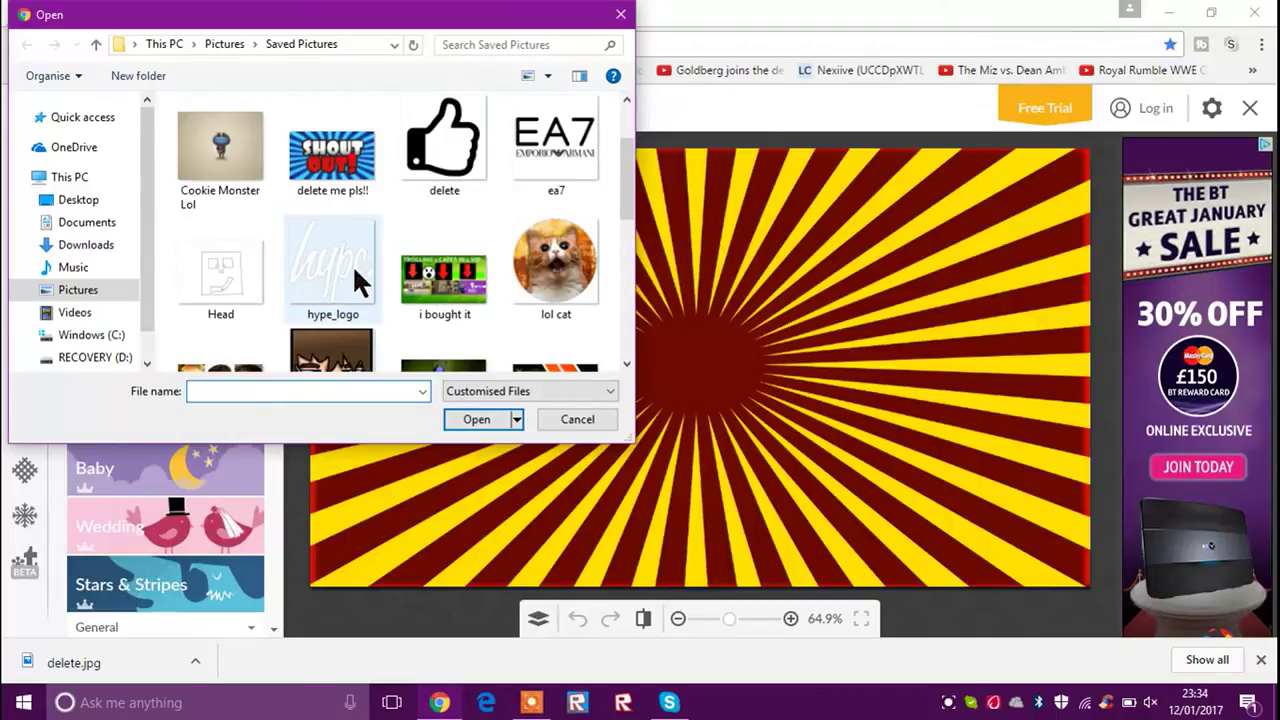
pyautogui.click(420, 197)
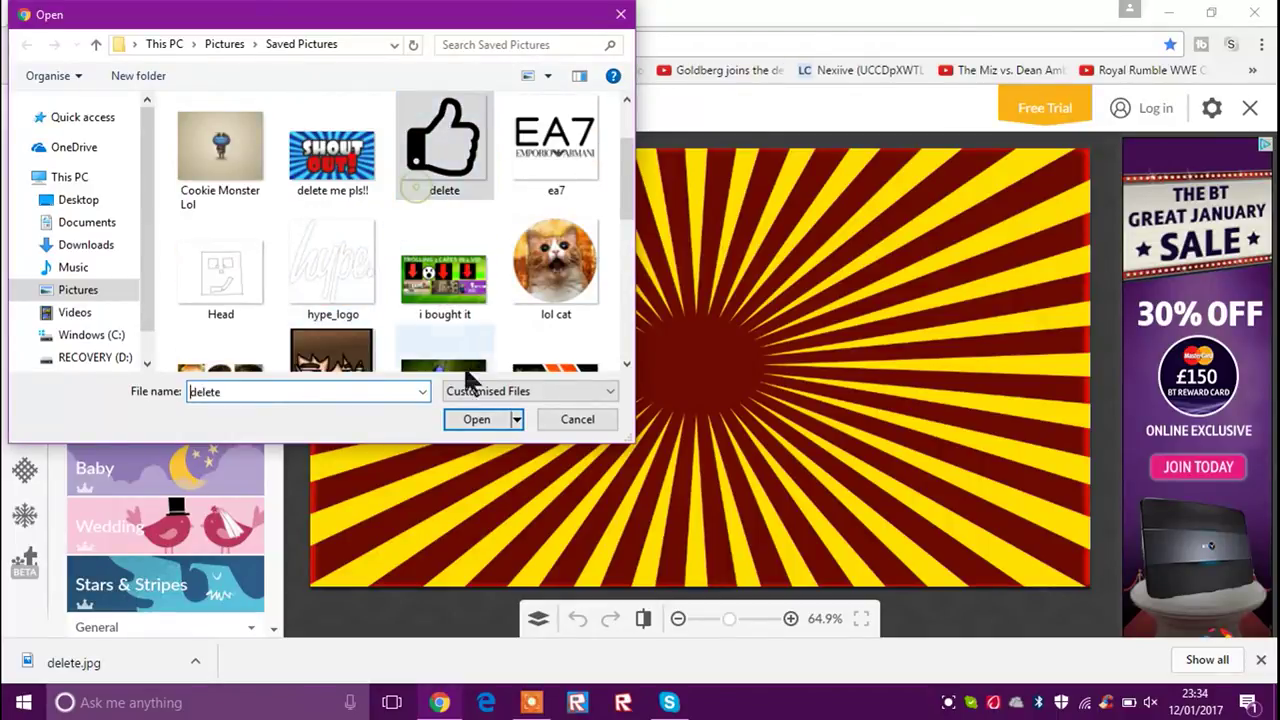
pyautogui.click(455, 424)
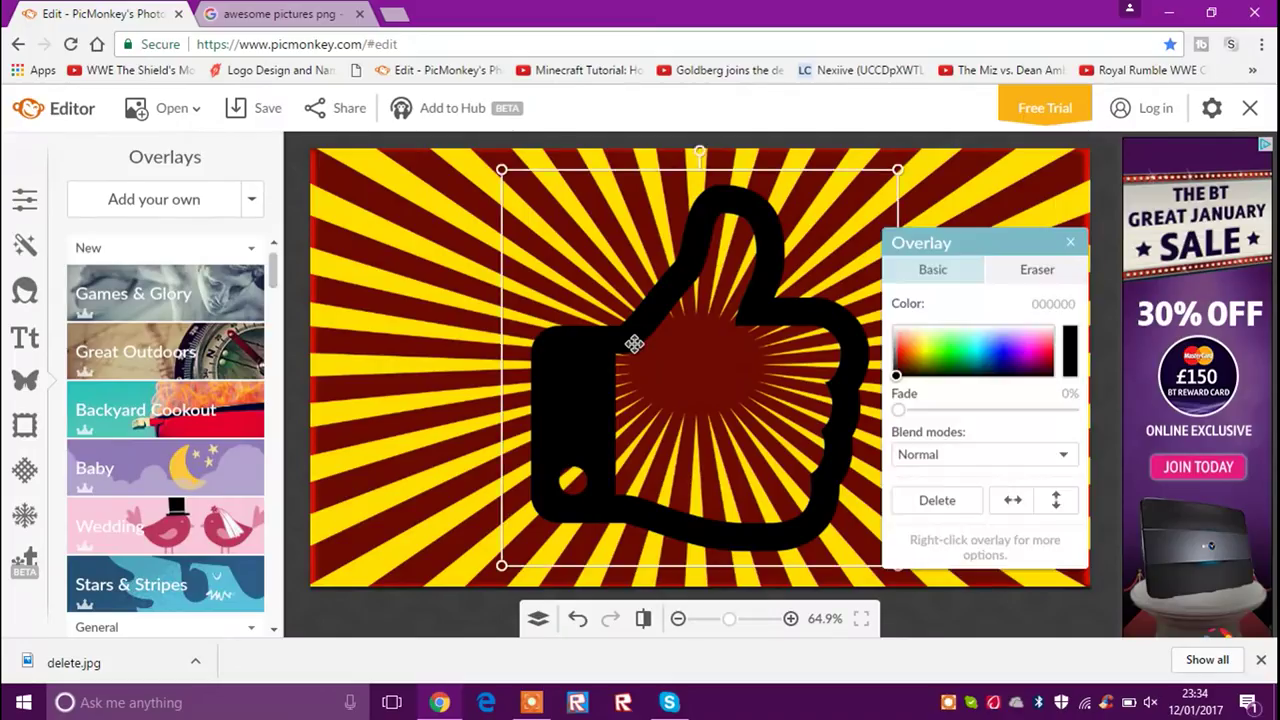
# - Shrink the thumbs-up overlay to roughly half its size and place it in the upper-left area of the sunburst
pyautogui.moveTo(899, 170); pyautogui.dragTo(714, 350)
pyautogui.moveTo(586, 434); pyautogui.dragTo(462, 289)
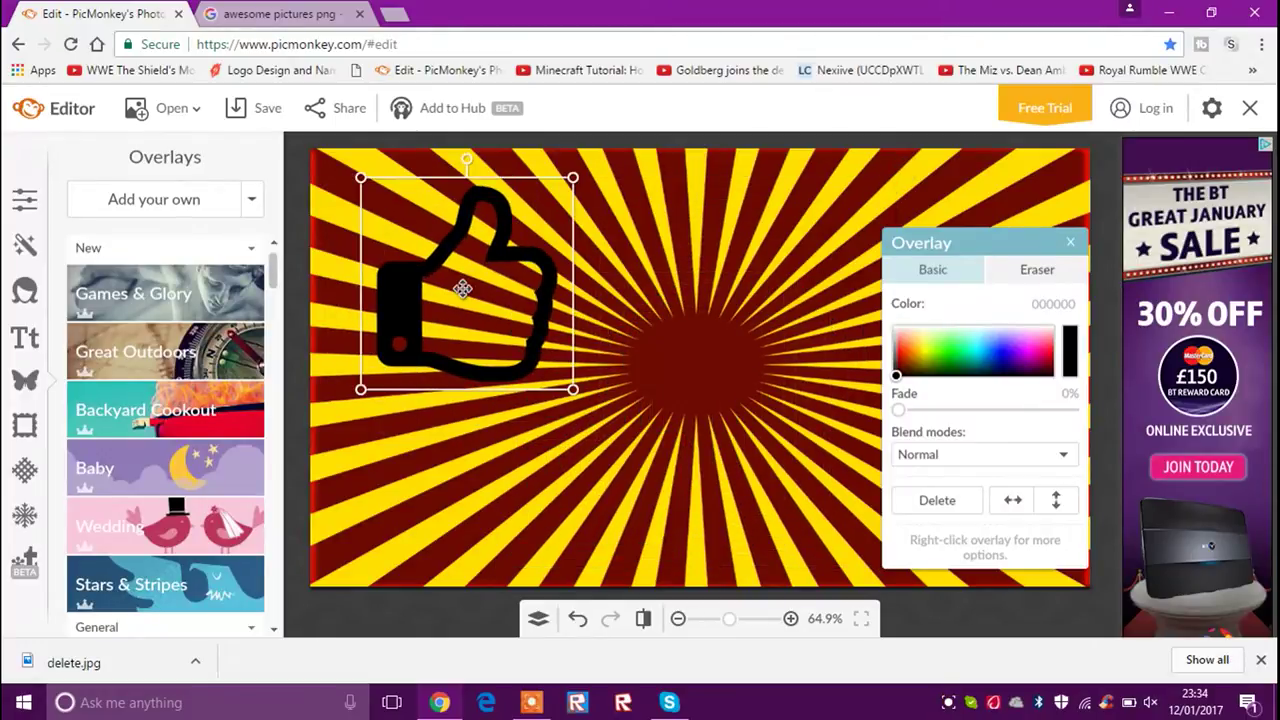
pyautogui.moveTo(543, 262); pyautogui.dragTo(539, 251)
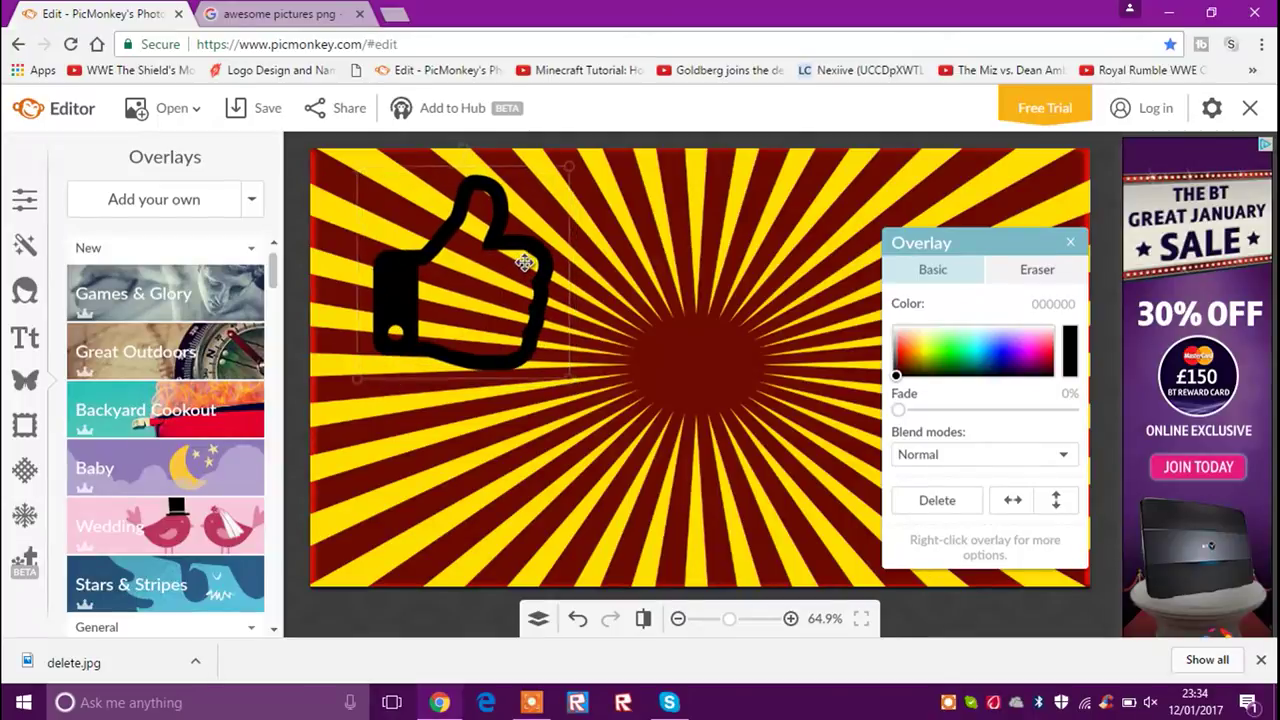
# - Go back to the Google image results and open the preview of the laughing yellow face "Clipart - No one is right smile"
pyautogui.click(280, 14)
pyautogui.scroll(-15, 910, 215)
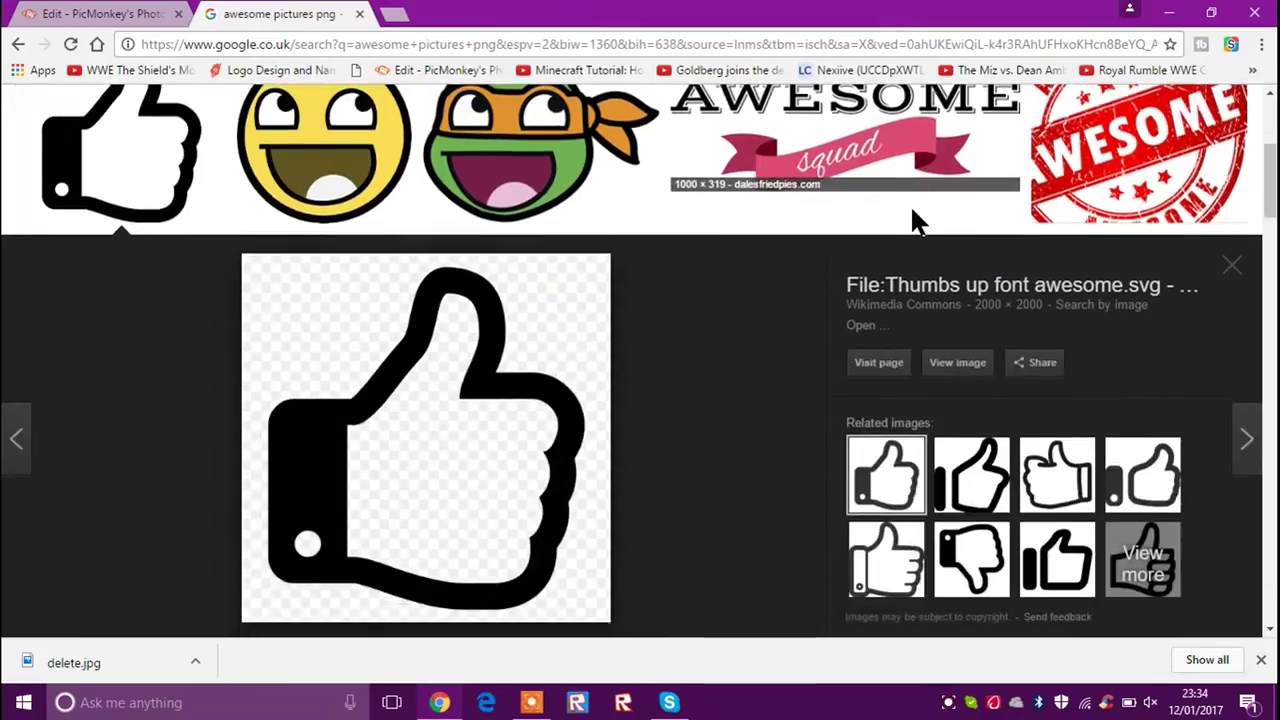
pyautogui.scroll(4, 872, 232)
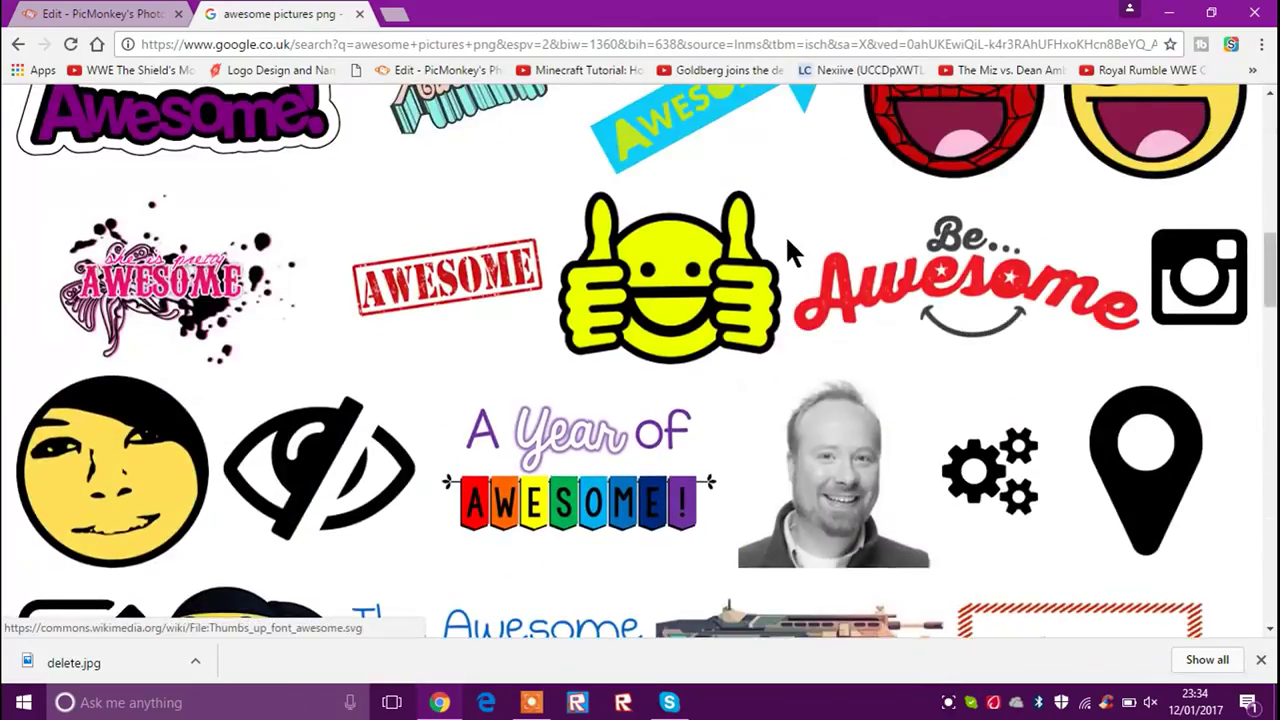
pyautogui.scroll(-3, 785, 234)
pyautogui.scroll(-5, 782, 250)
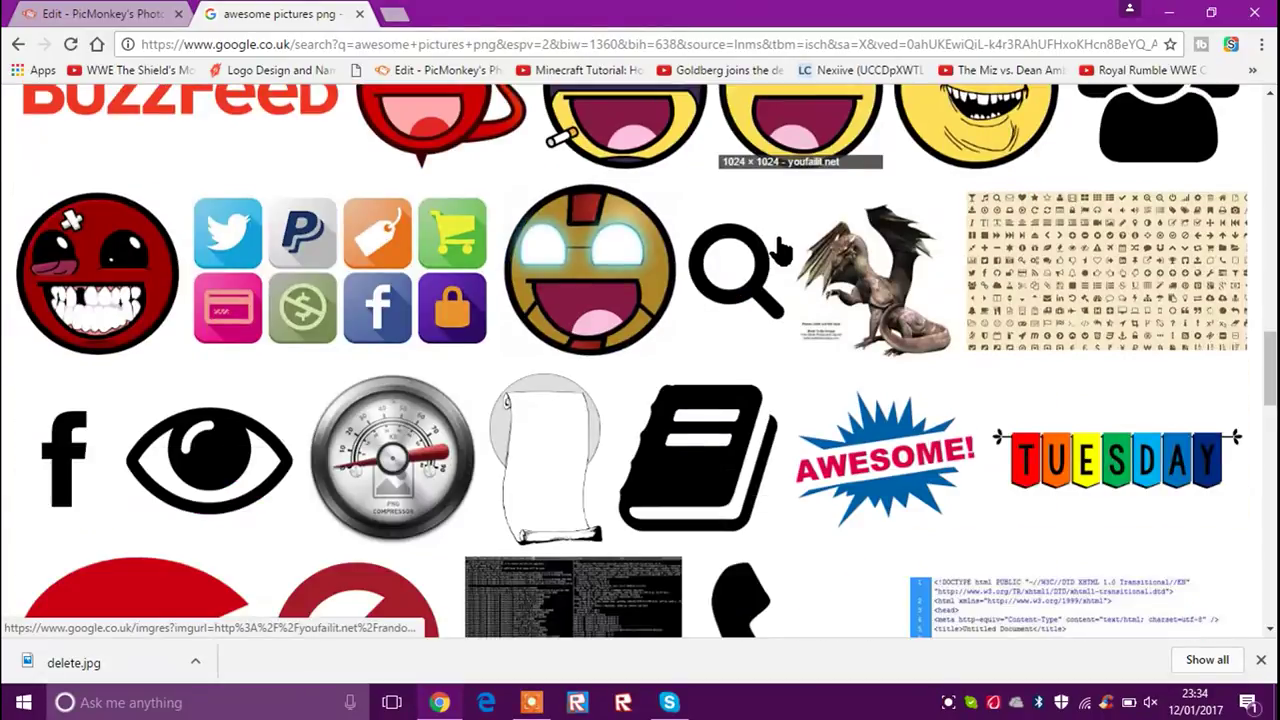
pyautogui.scroll(1, 780, 253)
pyautogui.click(970, 155)
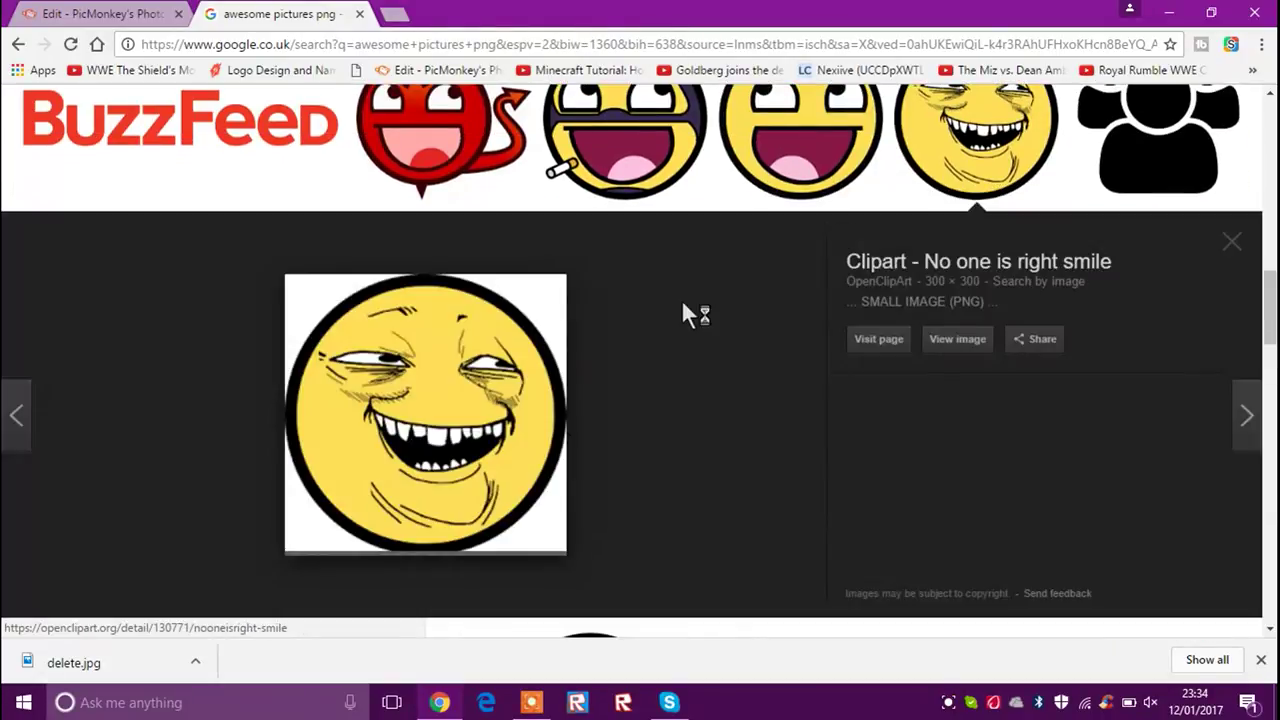
# - Save the laughing face image to Saved Pictures as delete.jpg, overwriting the existing file
pyautogui.rightClick(467, 432)
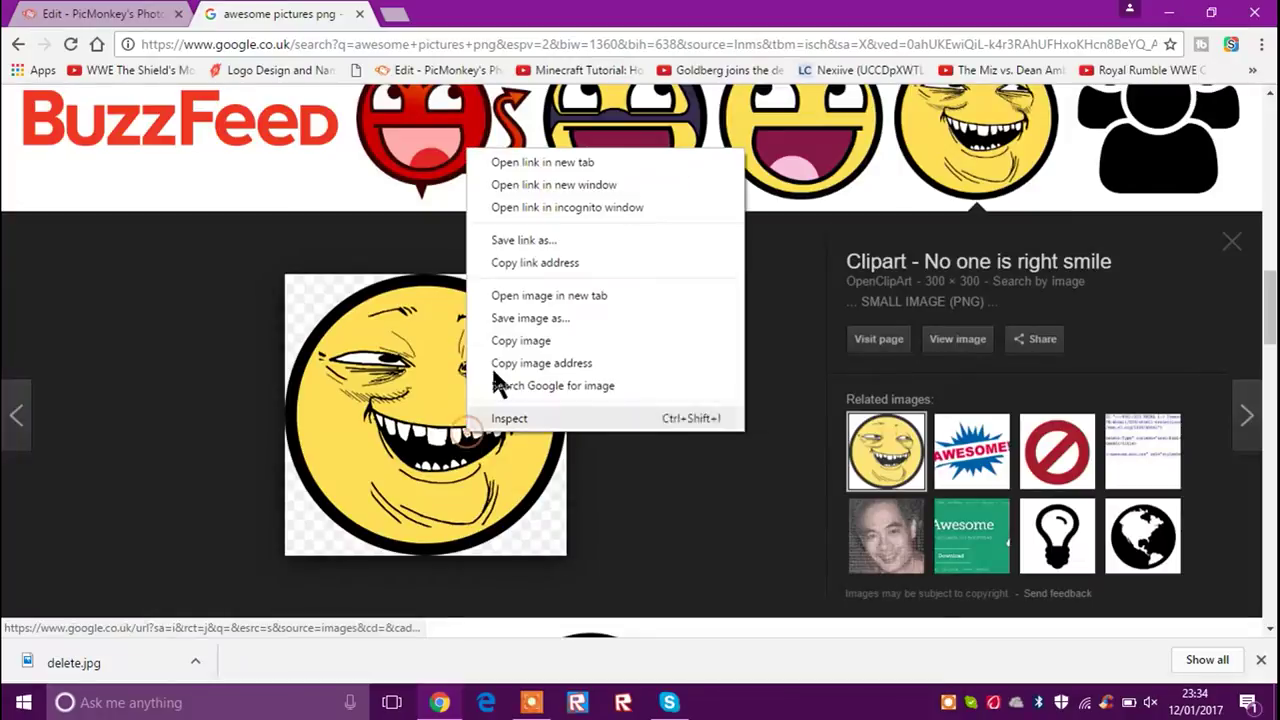
pyautogui.click(505, 322)
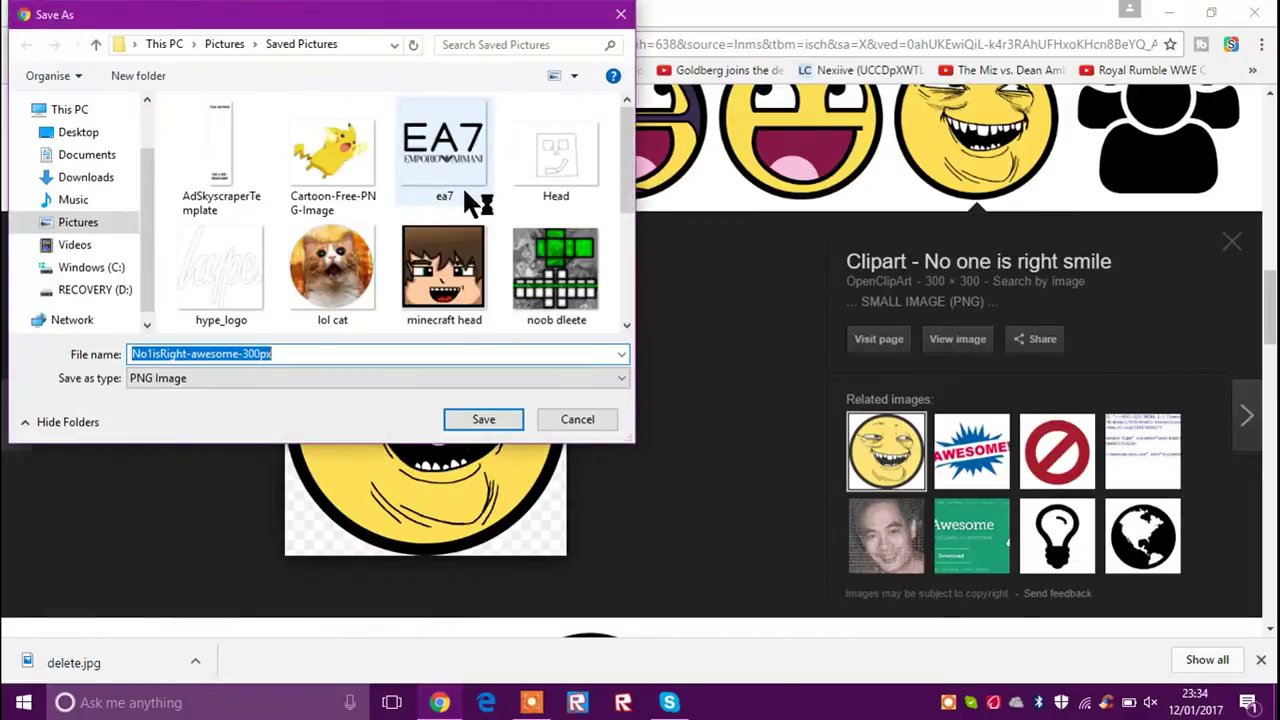
pyautogui.write('de')
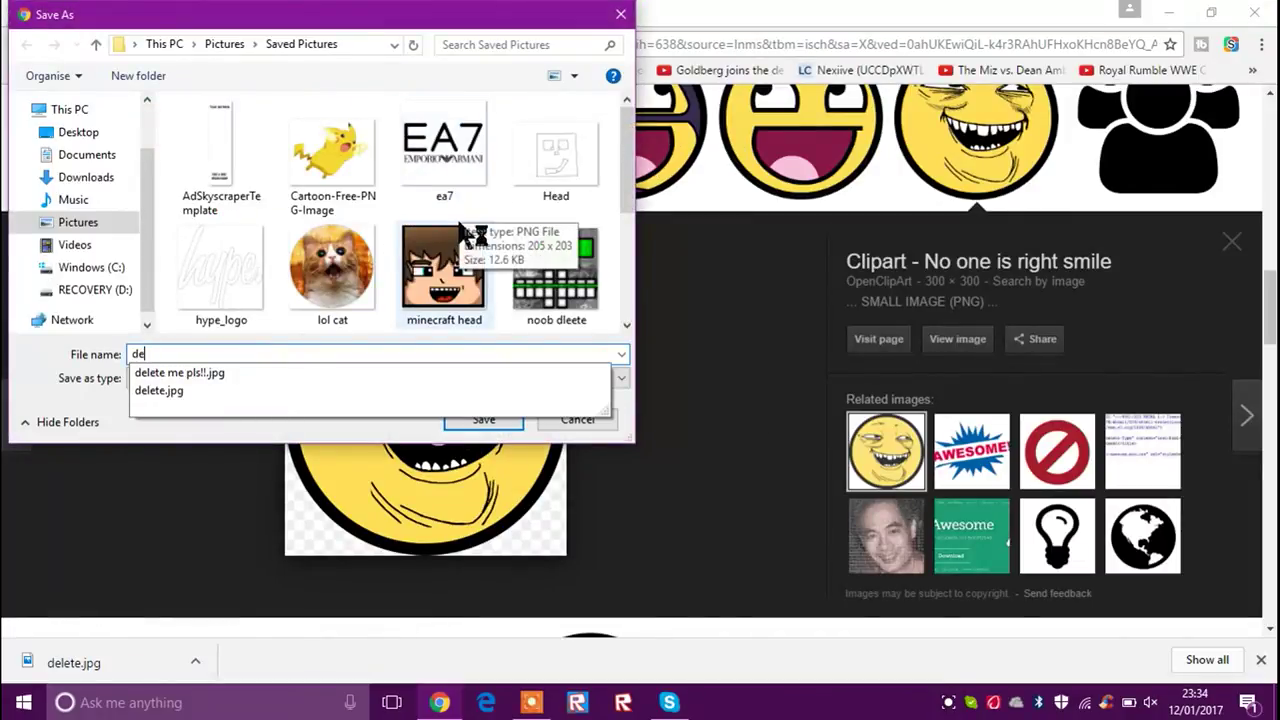
pyautogui.press('Down')
pyautogui.press('Down')
pyautogui.press('Return')
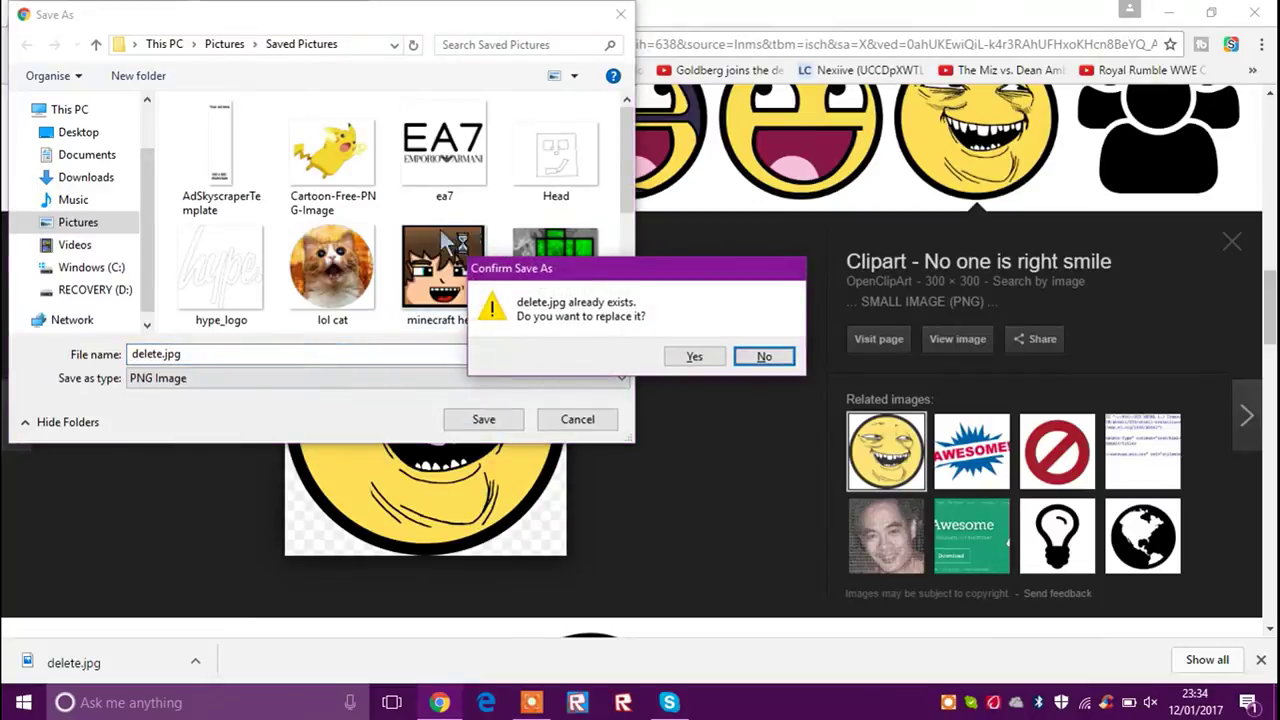
pyautogui.click(694, 357)
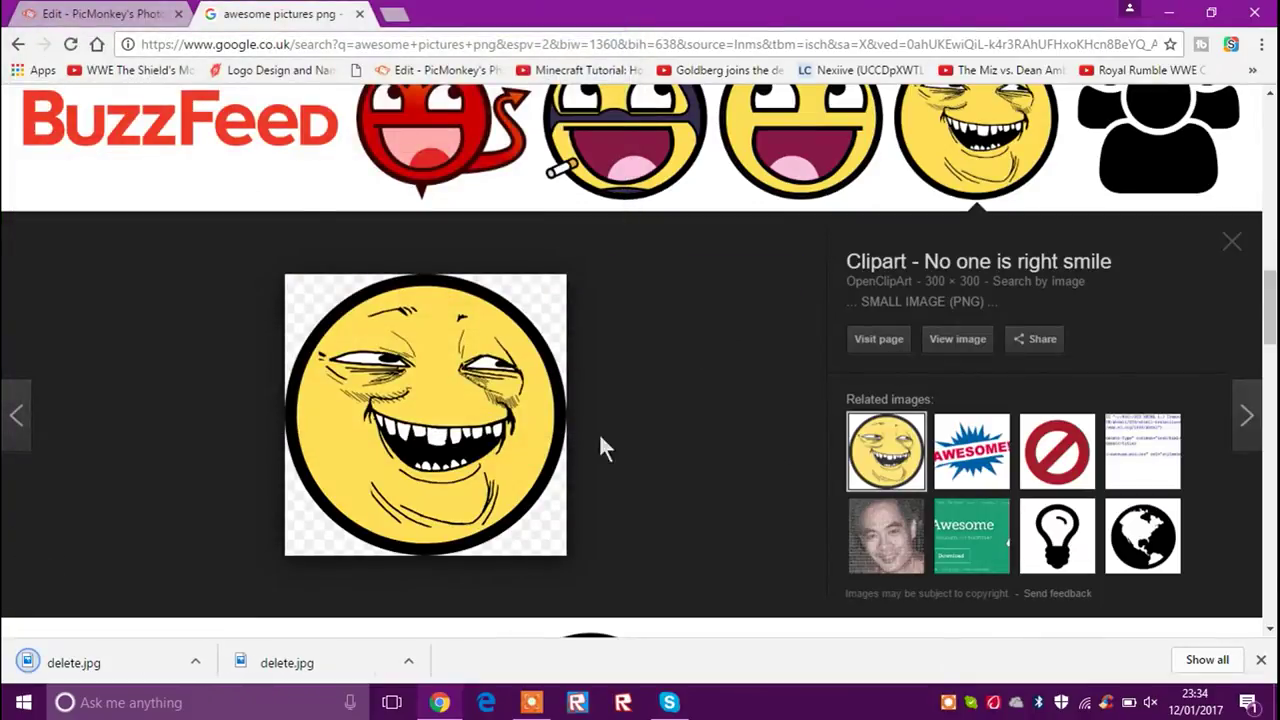
# - Return to the PicMonkey editor and add the laughing face picture delete as another overlay
pyautogui.click(90, 14)
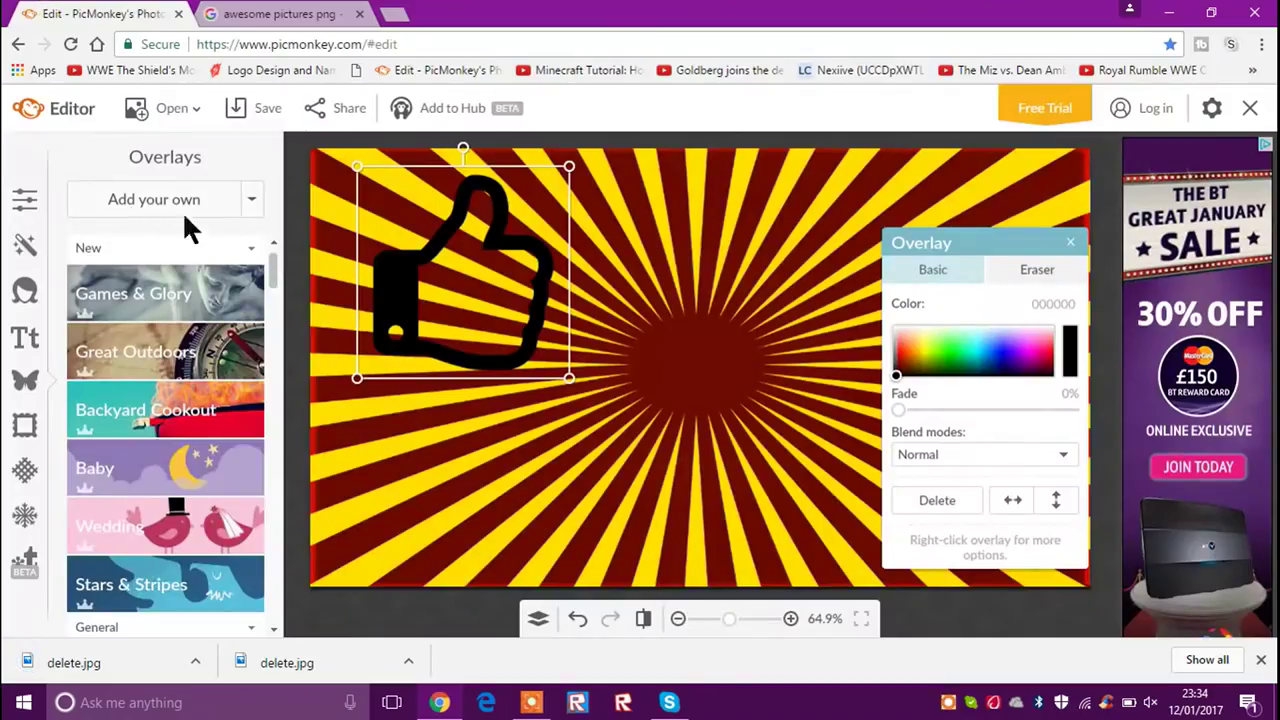
pyautogui.click(136, 198)
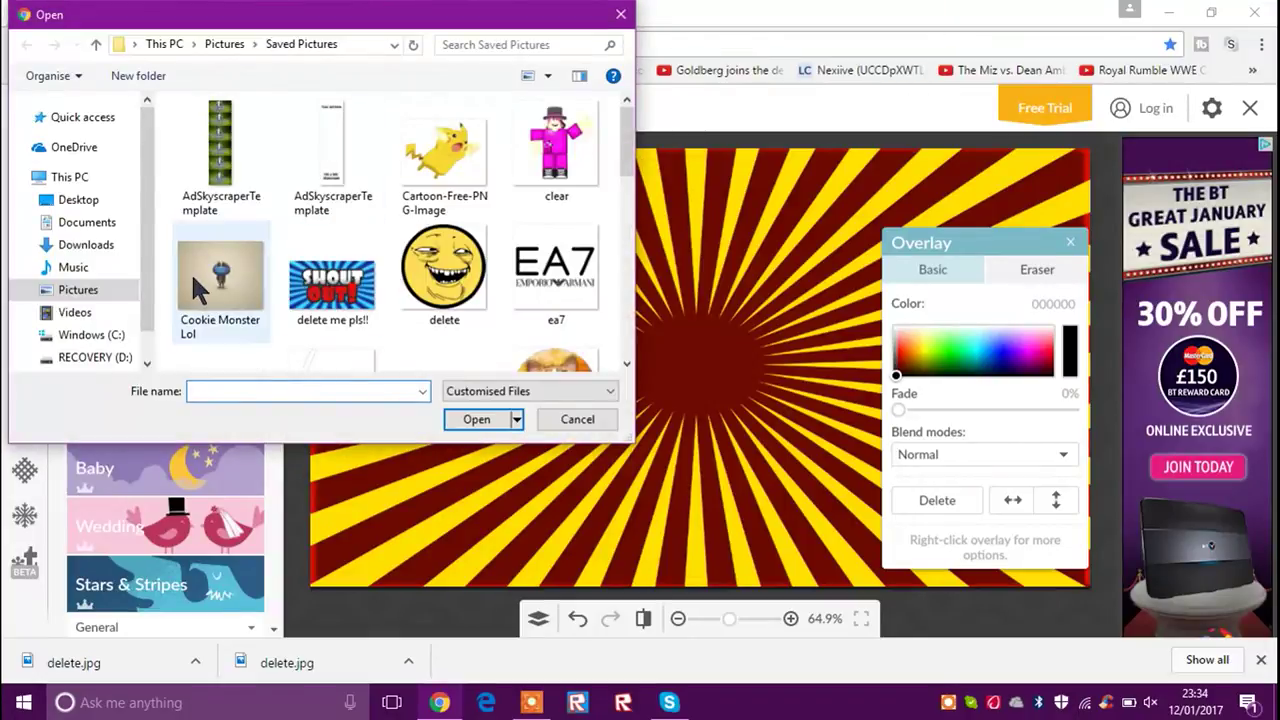
pyautogui.click(452, 278)
pyautogui.click(478, 421)
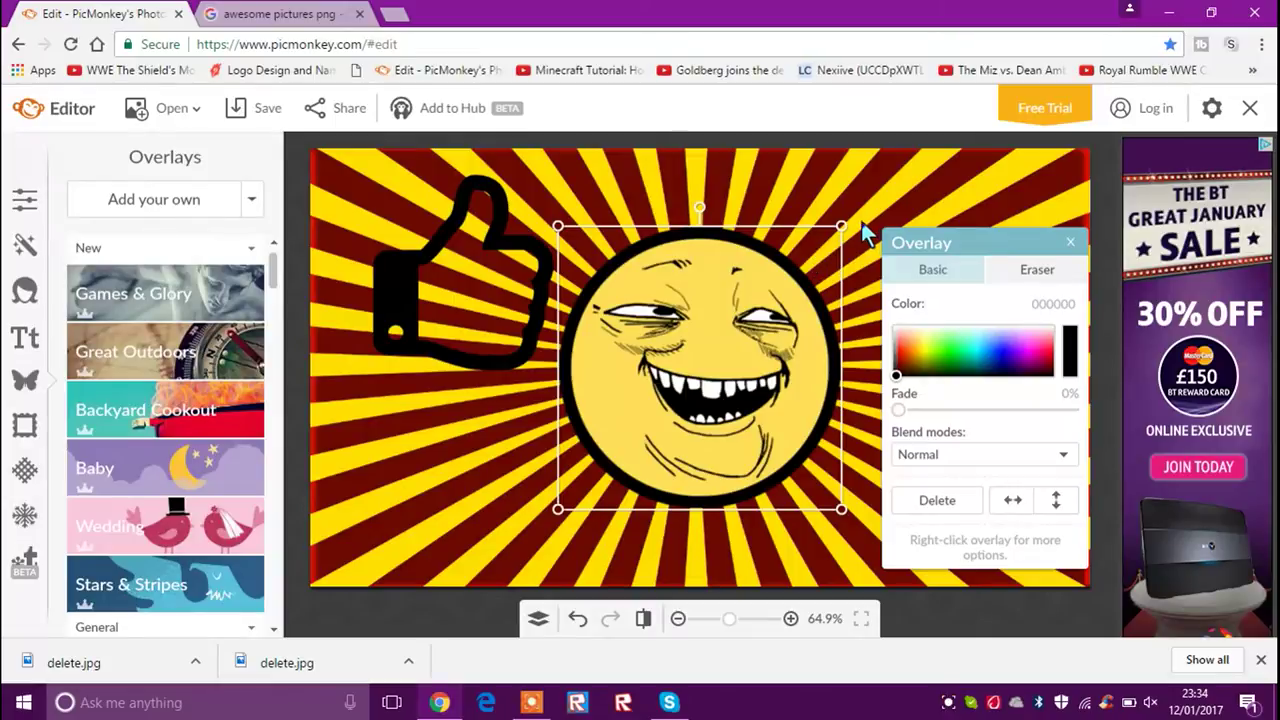
# - Shrink the laughing face overlay slightly and place it in the upper-right area of the sunburst, opposite the thumbs-up
pyautogui.moveTo(843, 226); pyautogui.dragTo(787, 280)
pyautogui.moveTo(676, 328); pyautogui.dragTo(952, 238)
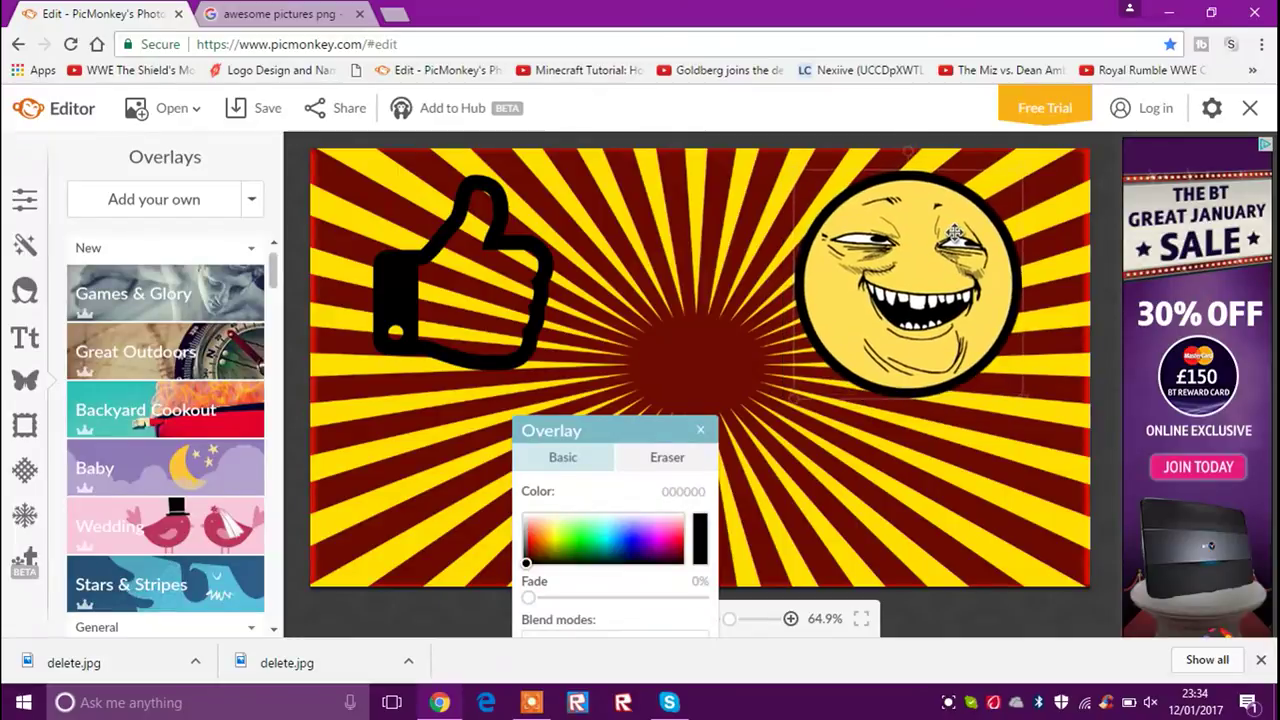
pyautogui.moveTo(1018, 180); pyautogui.dragTo(1010, 188)
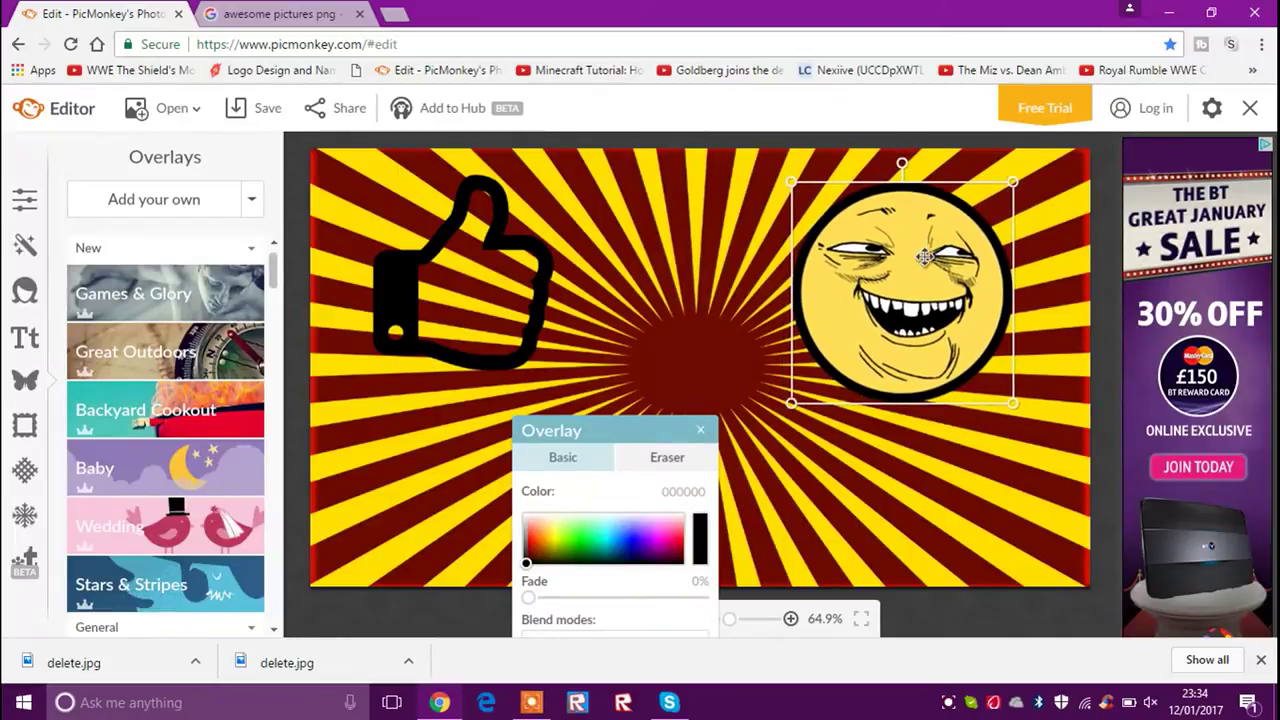
pyautogui.moveTo(965, 272); pyautogui.dragTo(979, 258)
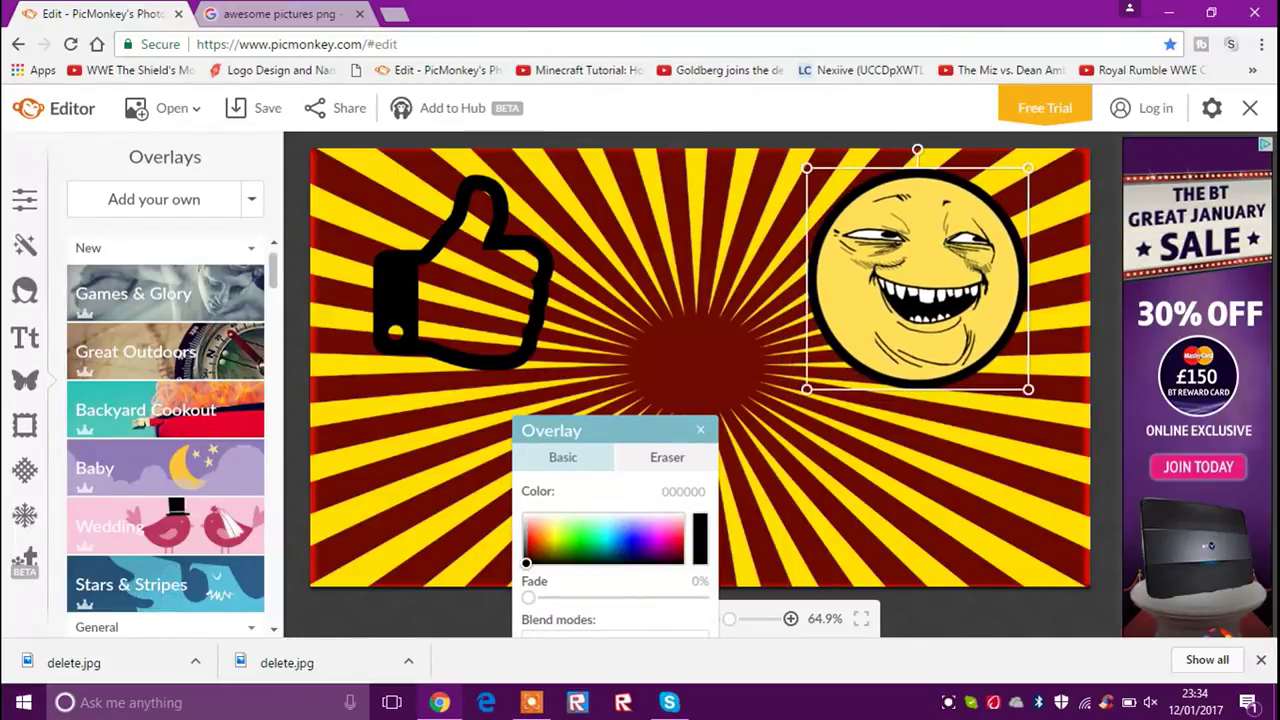
pyautogui.click(290, 14)
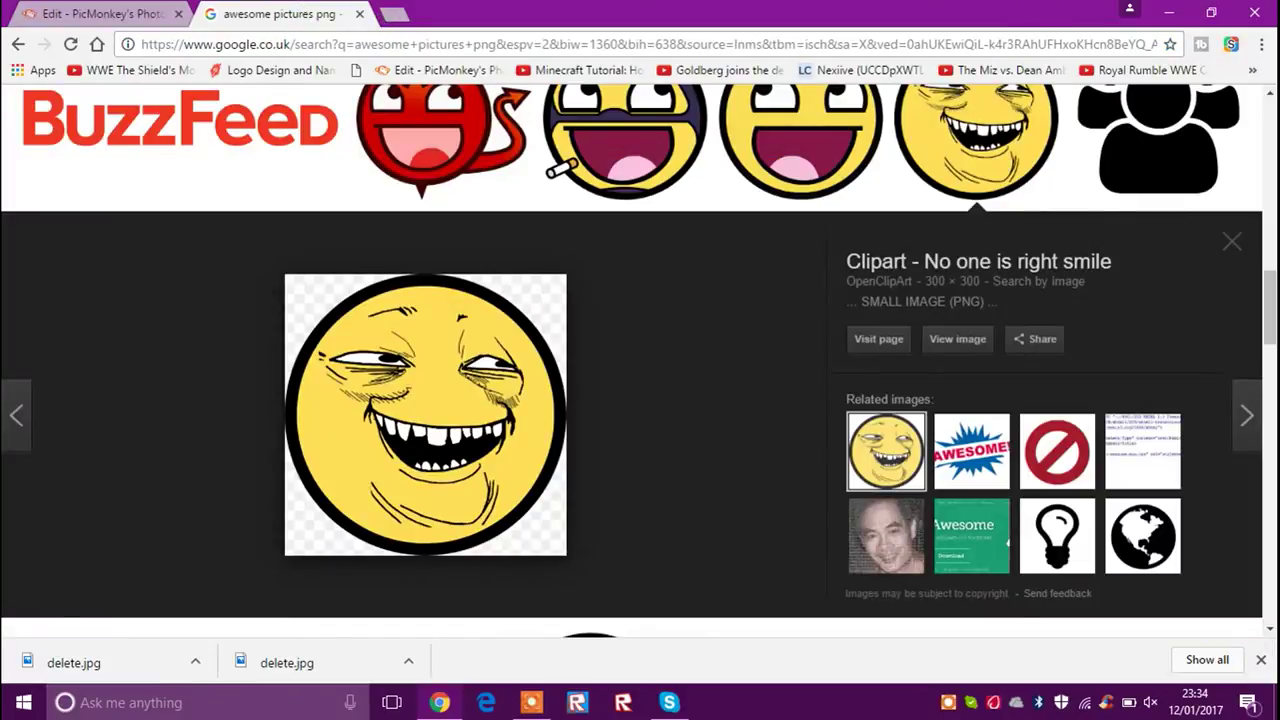
pyautogui.click(1168, 12)
pyautogui.moveTo(480, 270); pyautogui.dragTo(990, 410)
pyautogui.click(441, 702)
# - Open the website flamingtext.com in a new browser tab
pyautogui.click(385, 16)
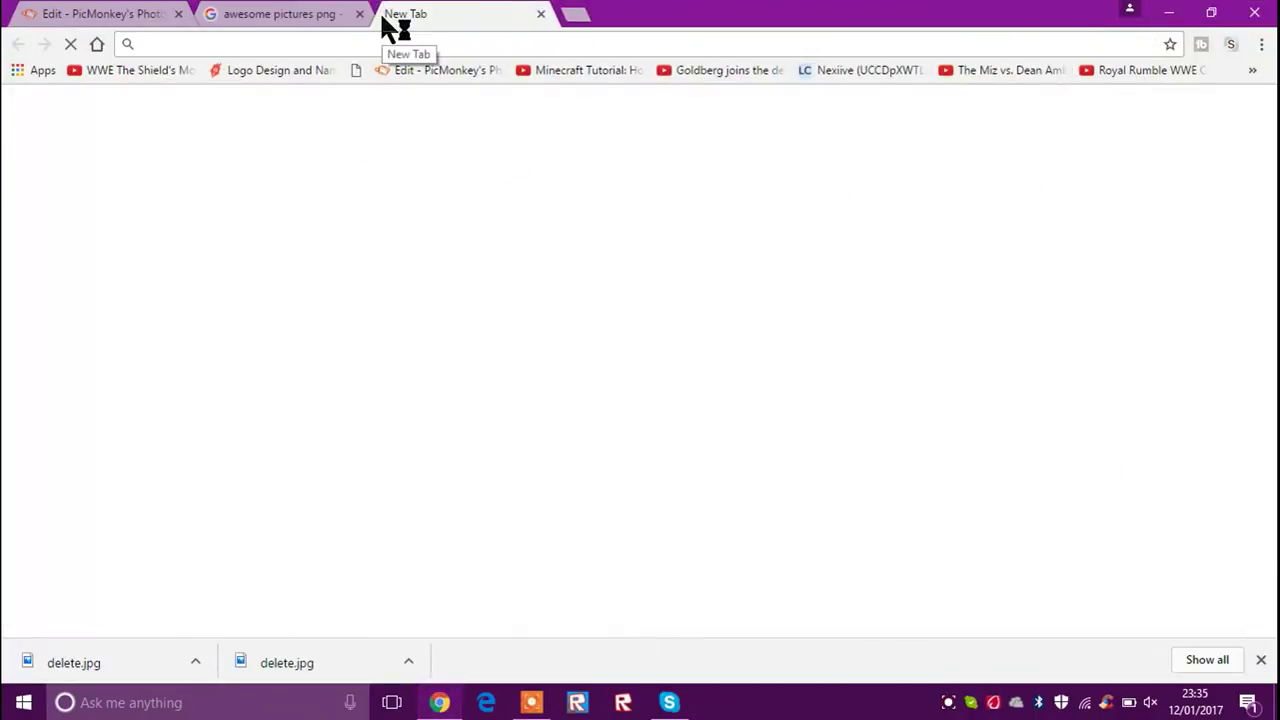
pyautogui.write('flaming')
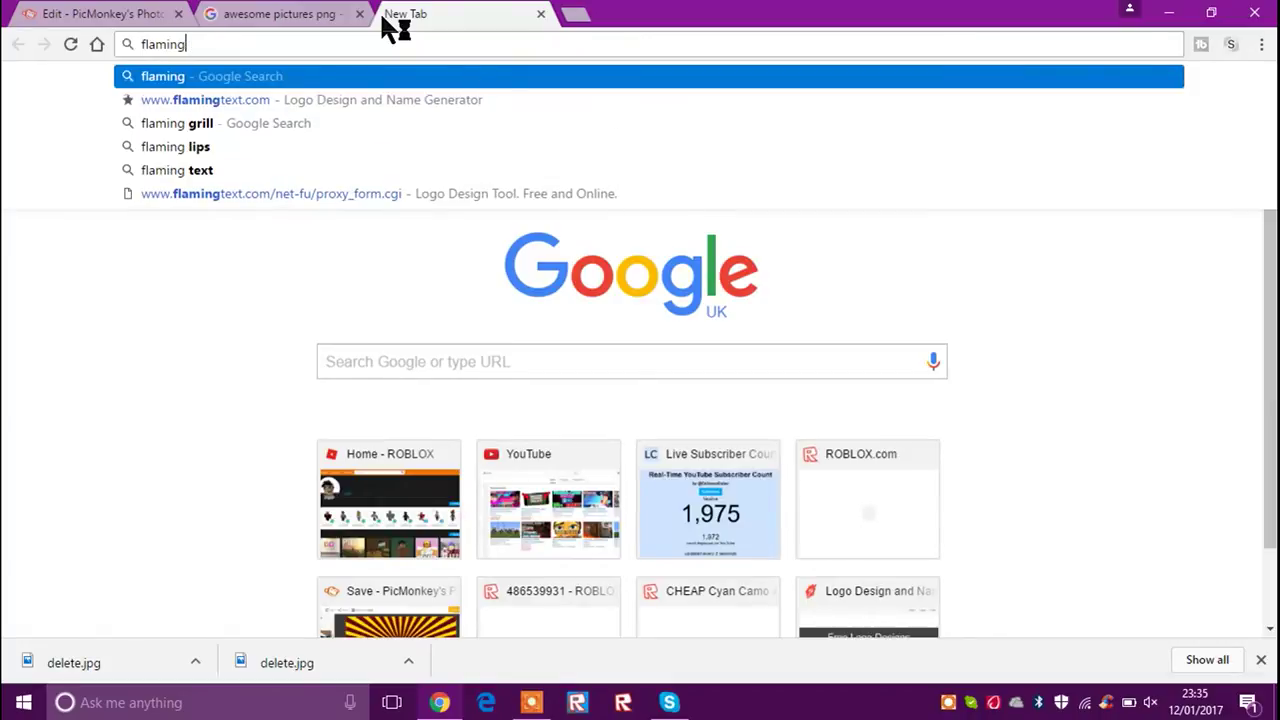
pyautogui.write('text.com')
pyautogui.press('Return')
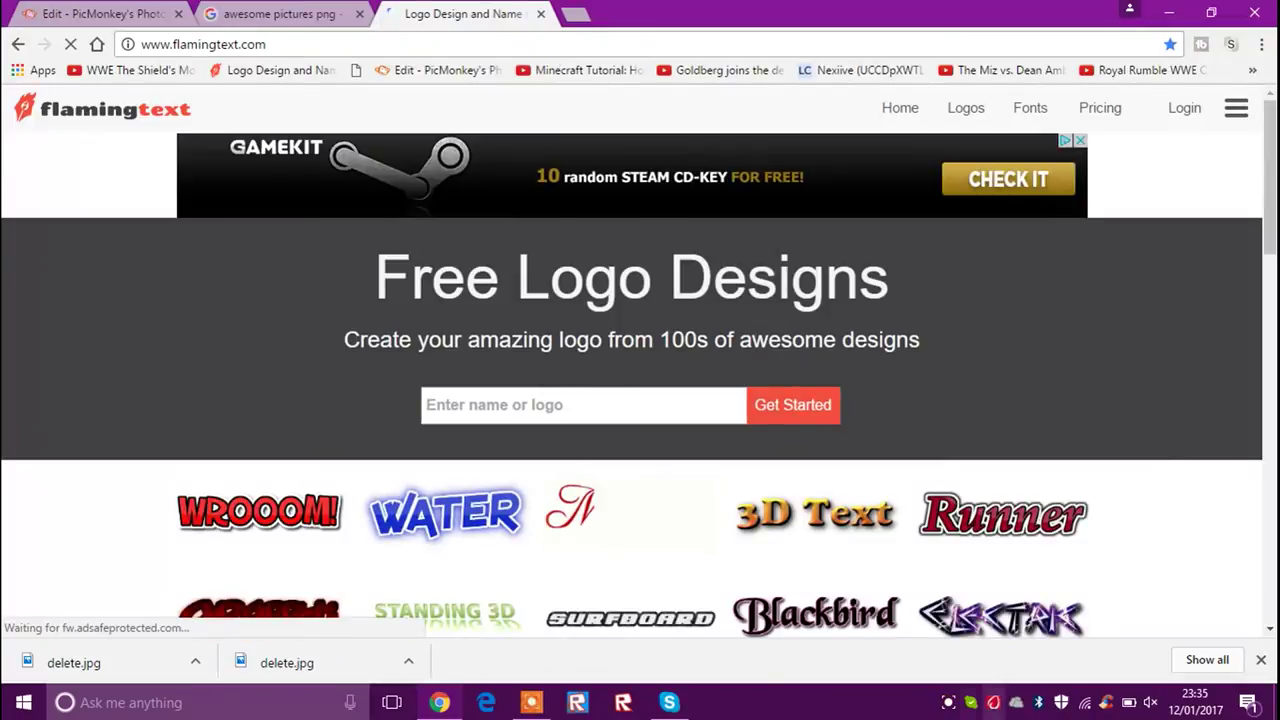
# - Choose the Amped design from the free logo gallery and open it for editing
pyautogui.scroll(-3, 714, 491)
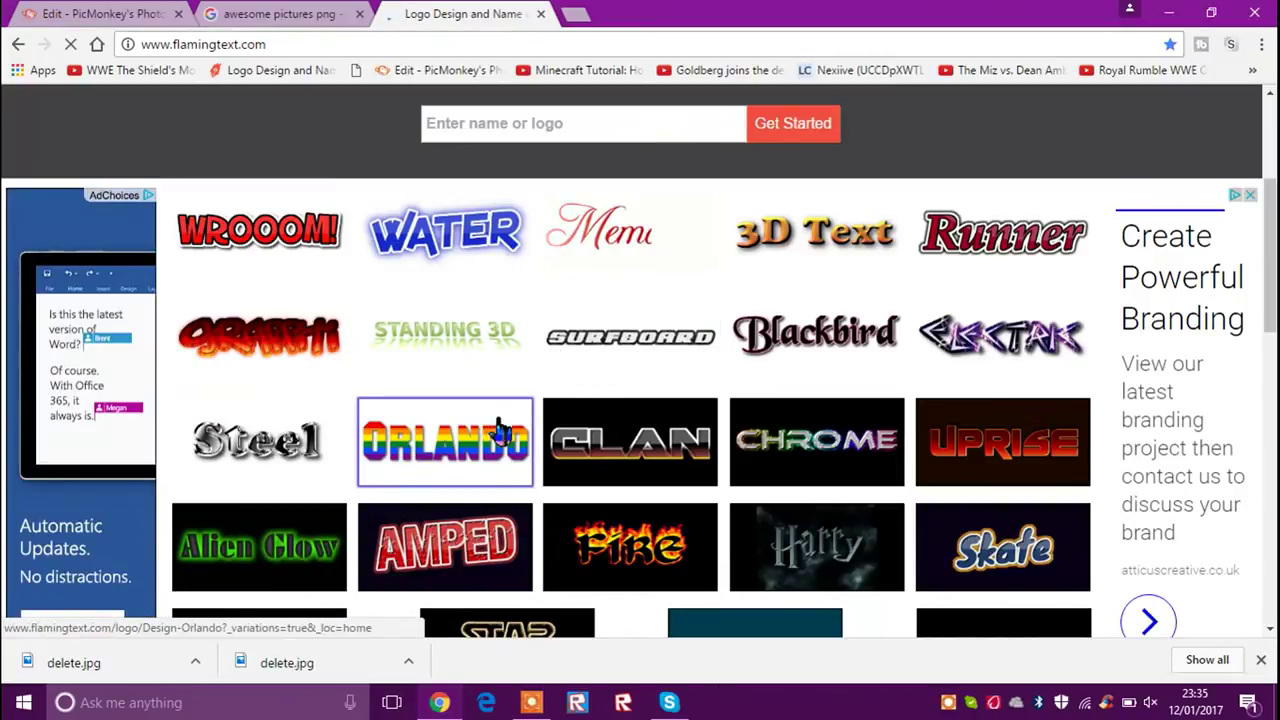
pyautogui.scroll(-3, 505, 428)
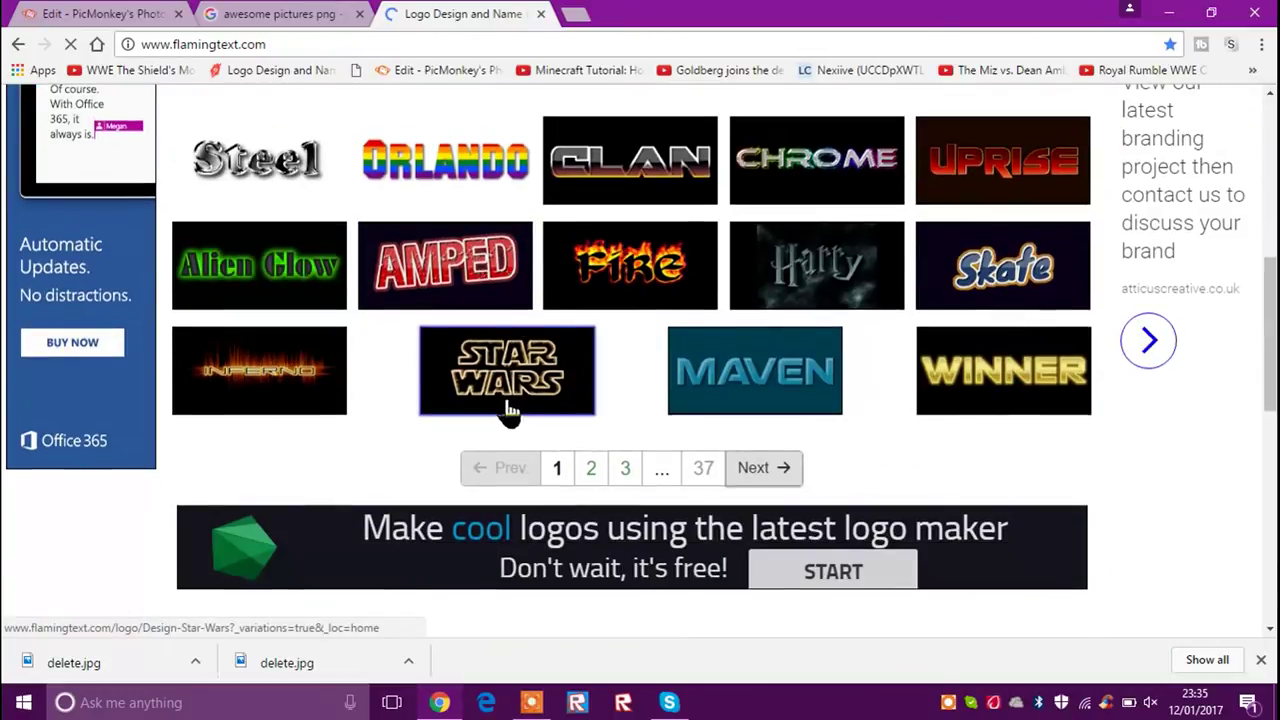
pyautogui.scroll(1, 507, 410)
pyautogui.click(445, 370)
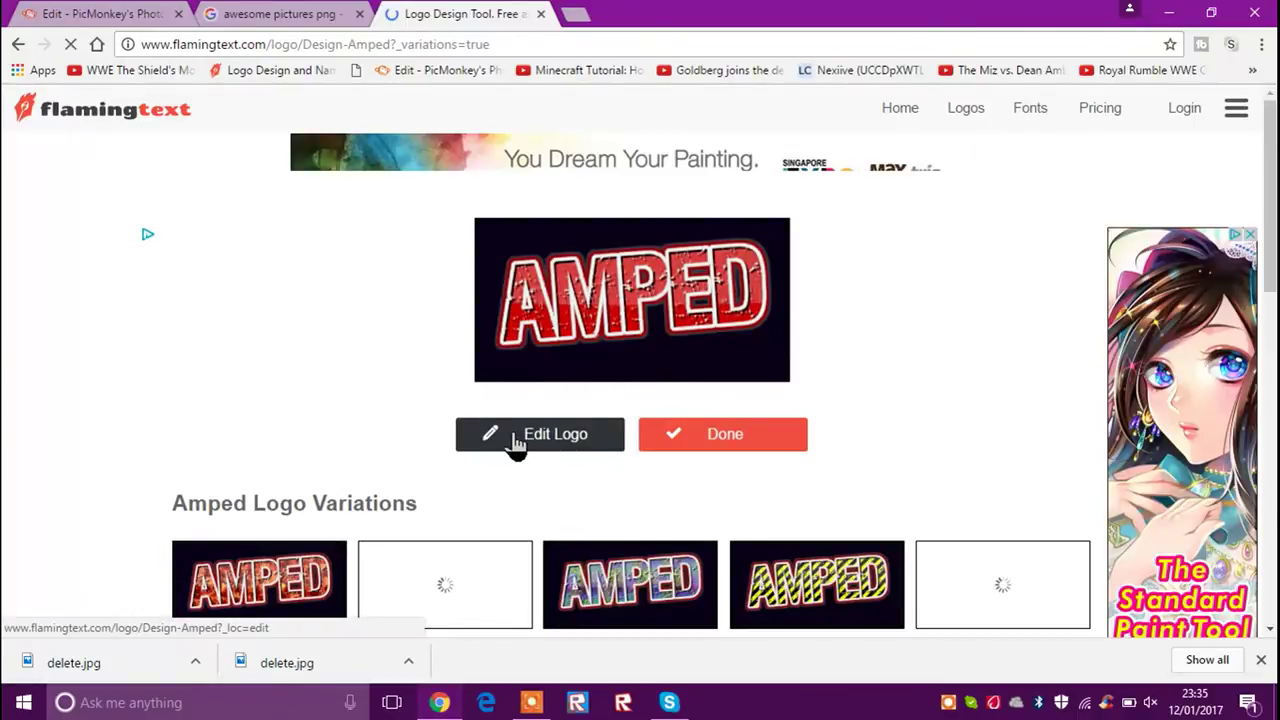
pyautogui.click(516, 440)
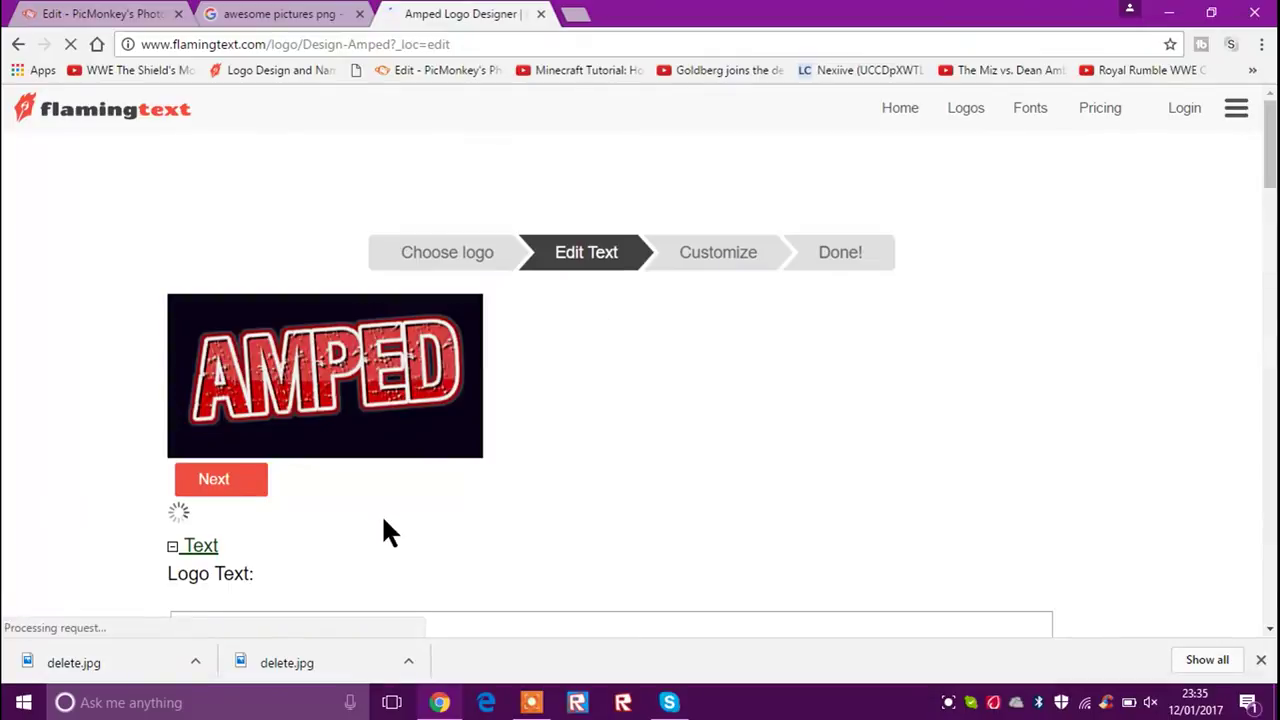
# - Replace the Amped logo's text with "Nexiive" followed by a line break, and check the preview
pyautogui.scroll(-3, 250, 330)
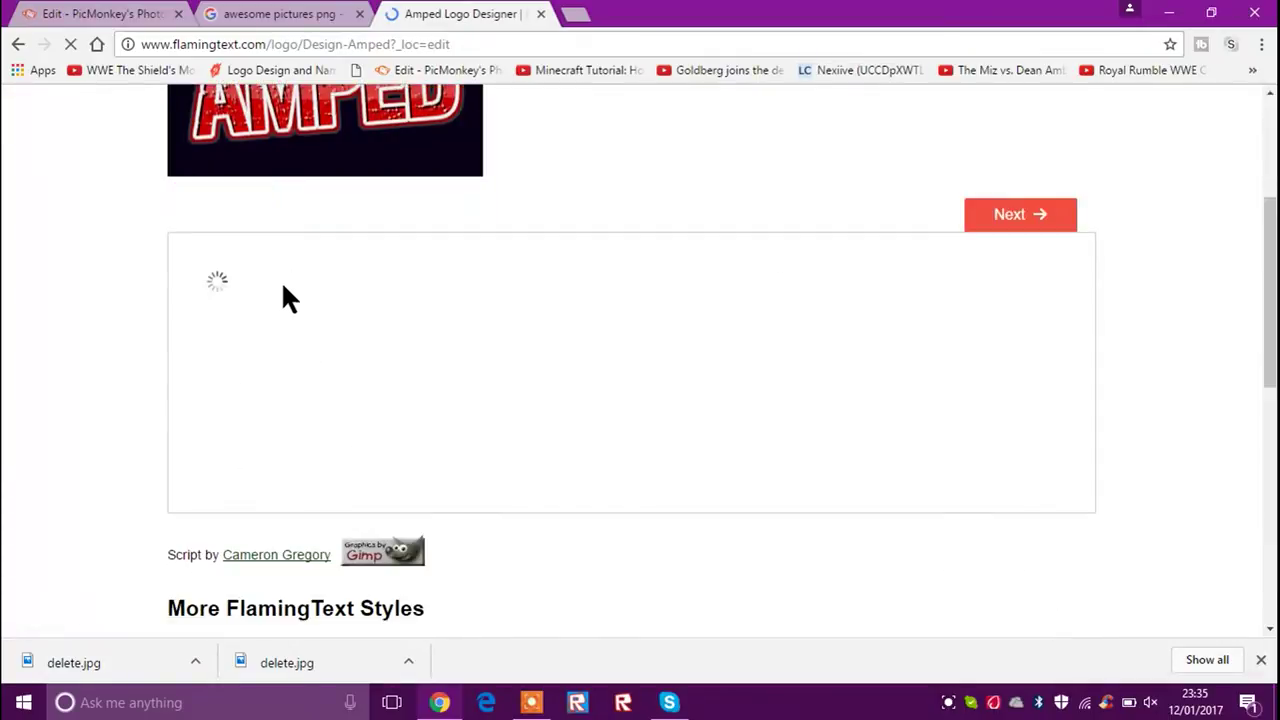
pyautogui.doubleClick(306, 286)
pyautogui.write('N')
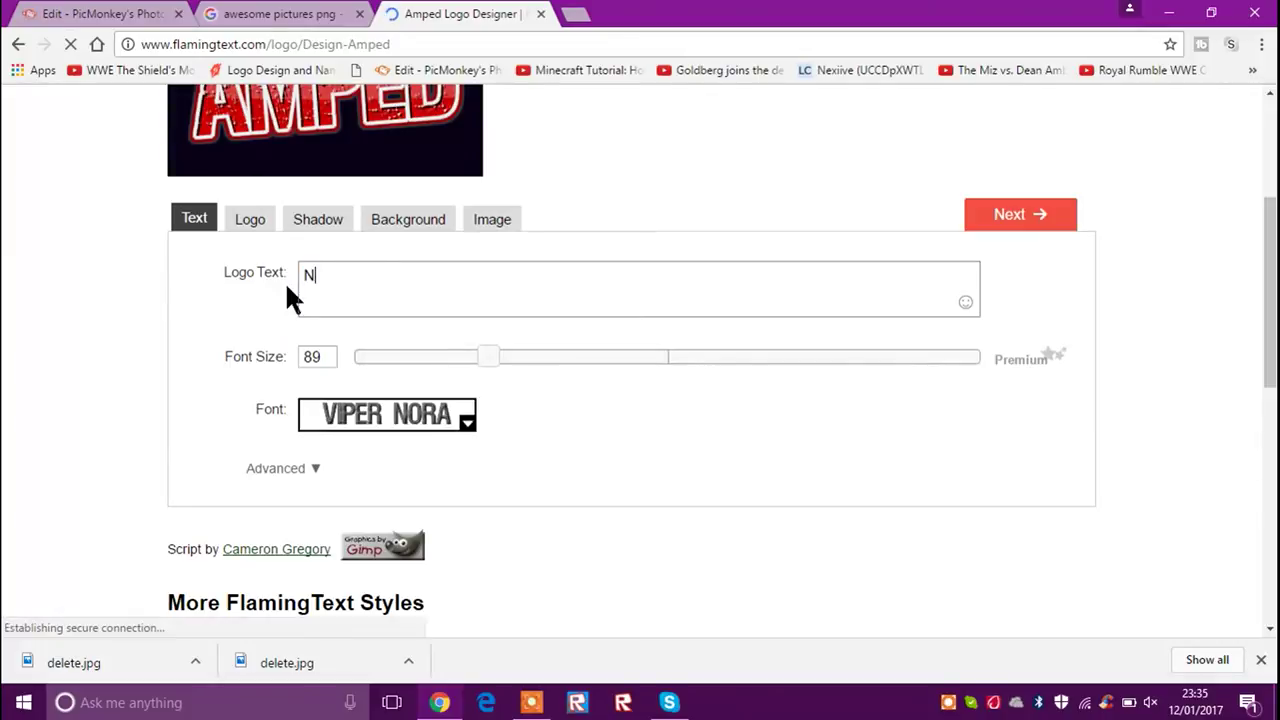
pyautogui.write('exiive')
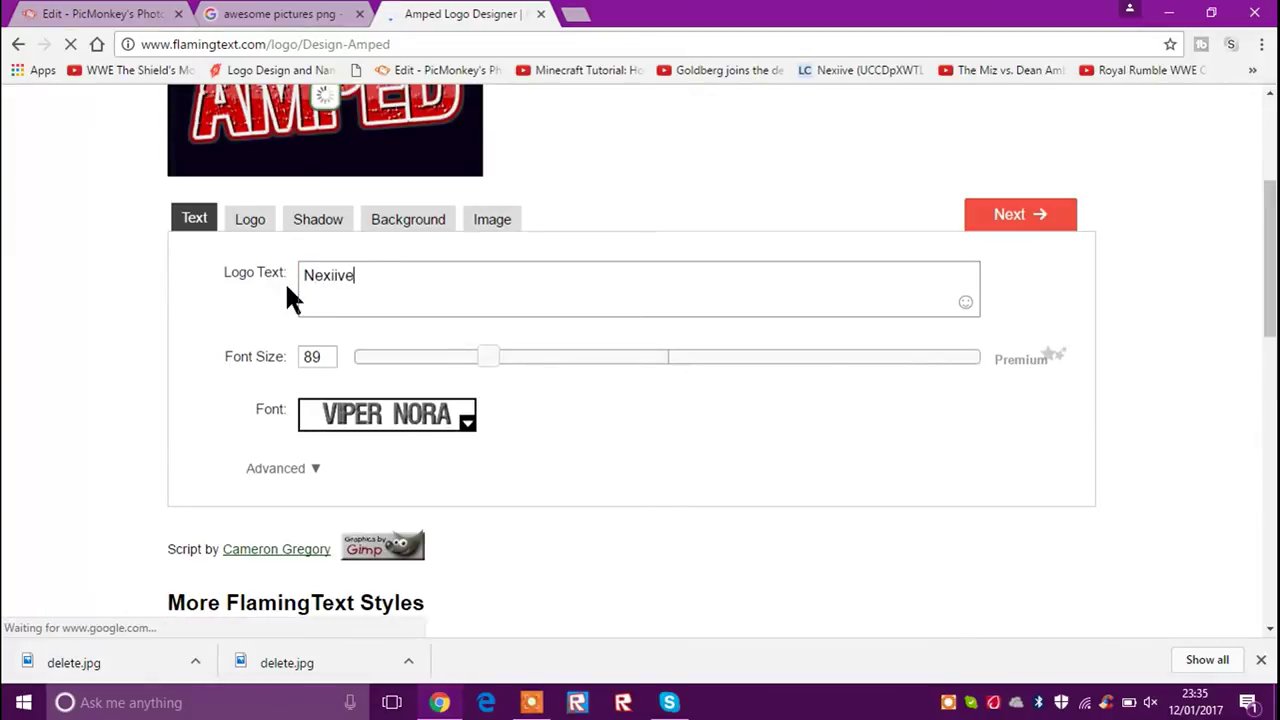
pyautogui.press('Return')
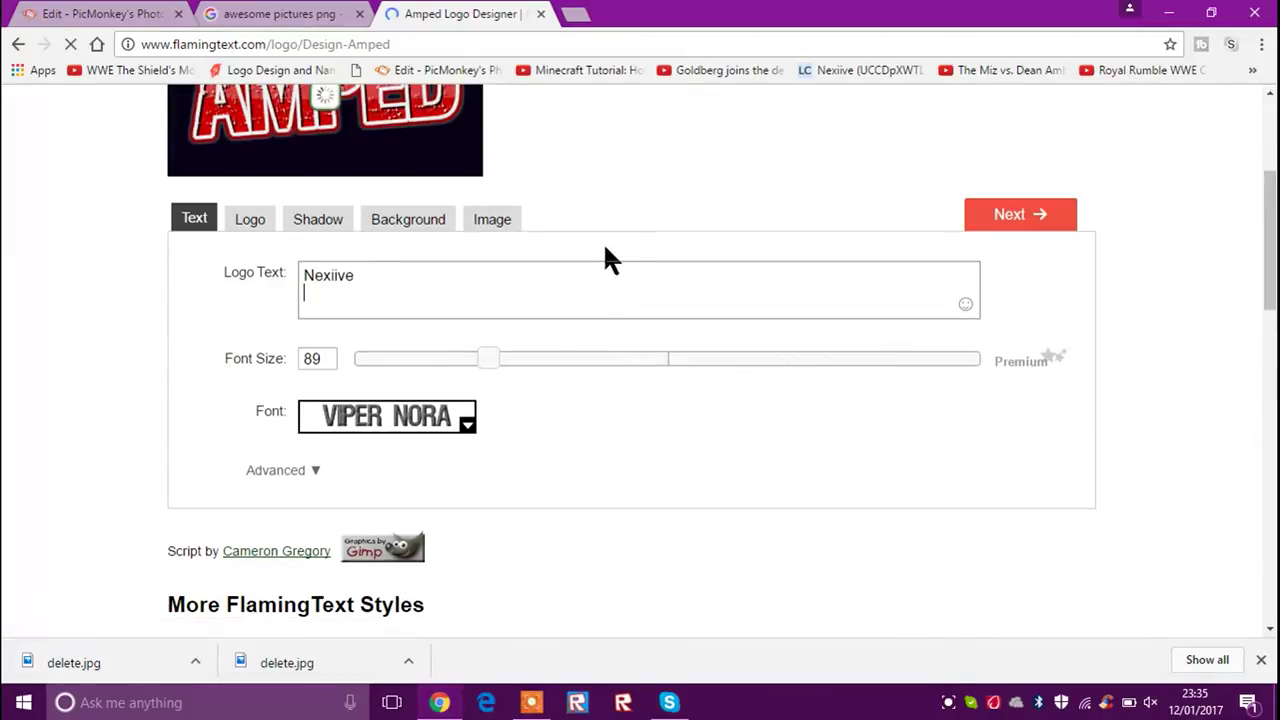
pyautogui.scroll(3, 600, 245)
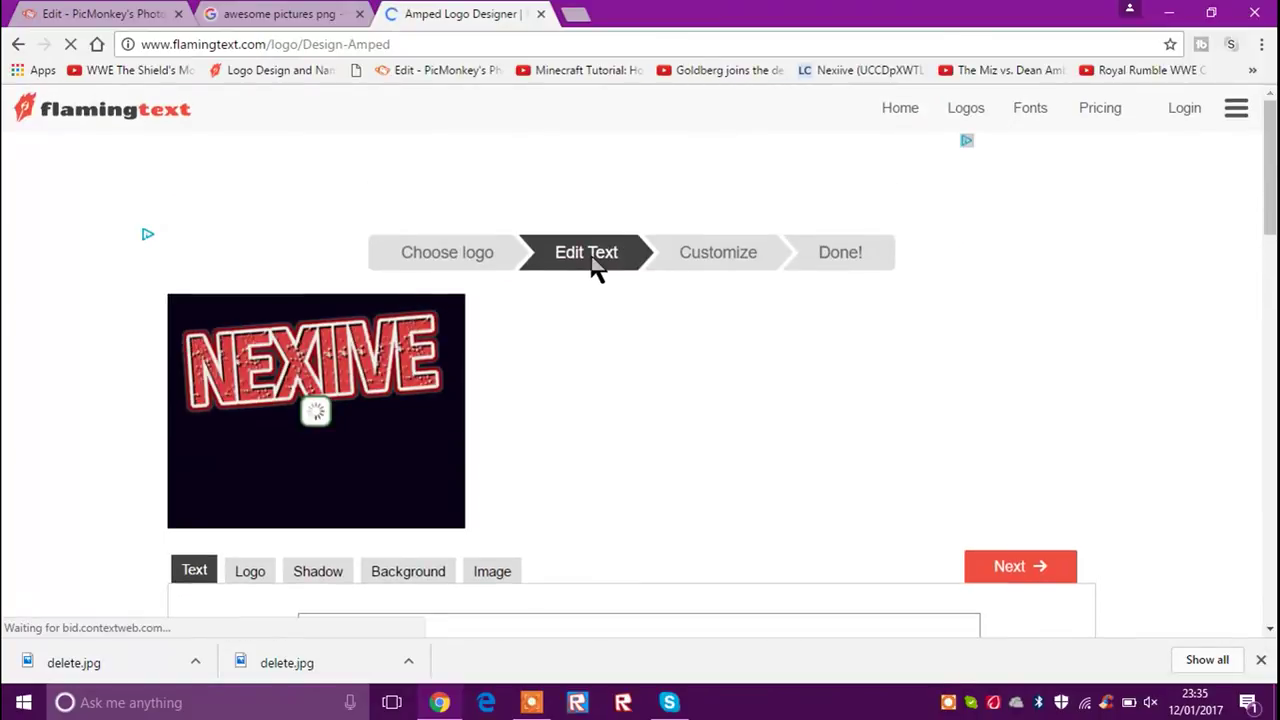
pyautogui.scroll(-4, 590, 250)
pyautogui.scroll(1, 429, 257)
pyautogui.scroll(-1, 425, 290)
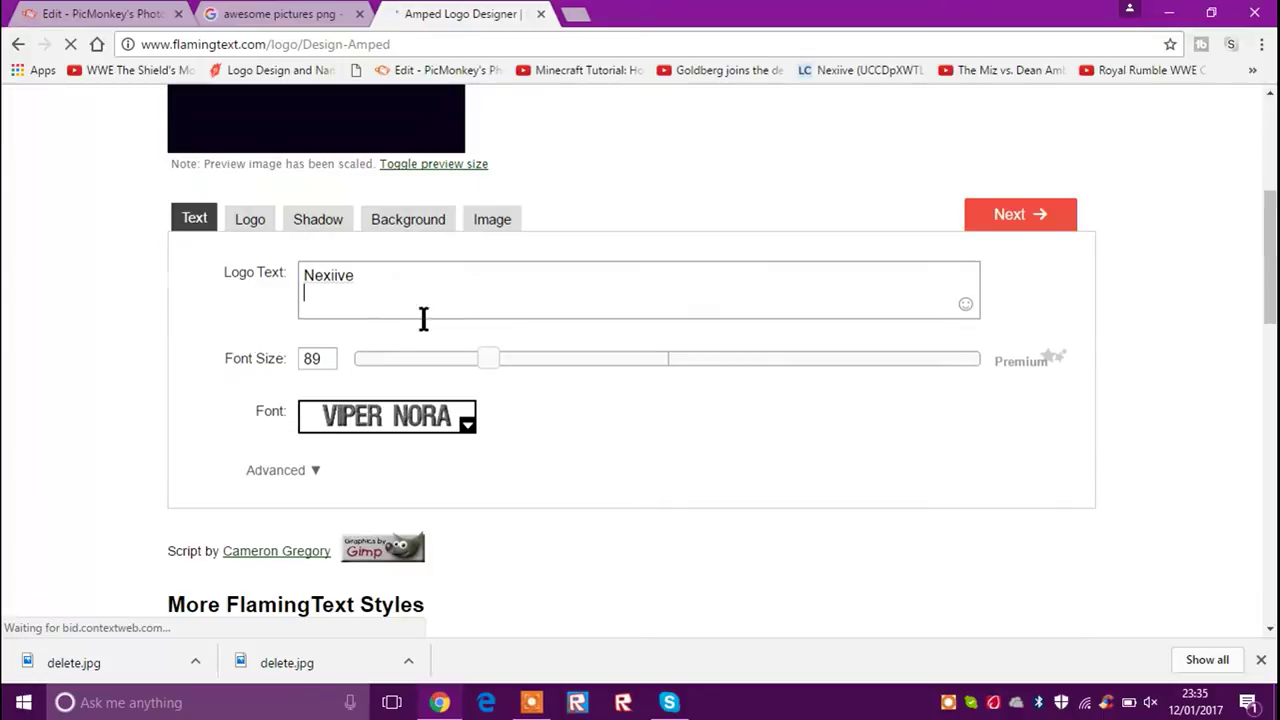
# - Set the logo's font size to 90
pyautogui.click(320, 358)
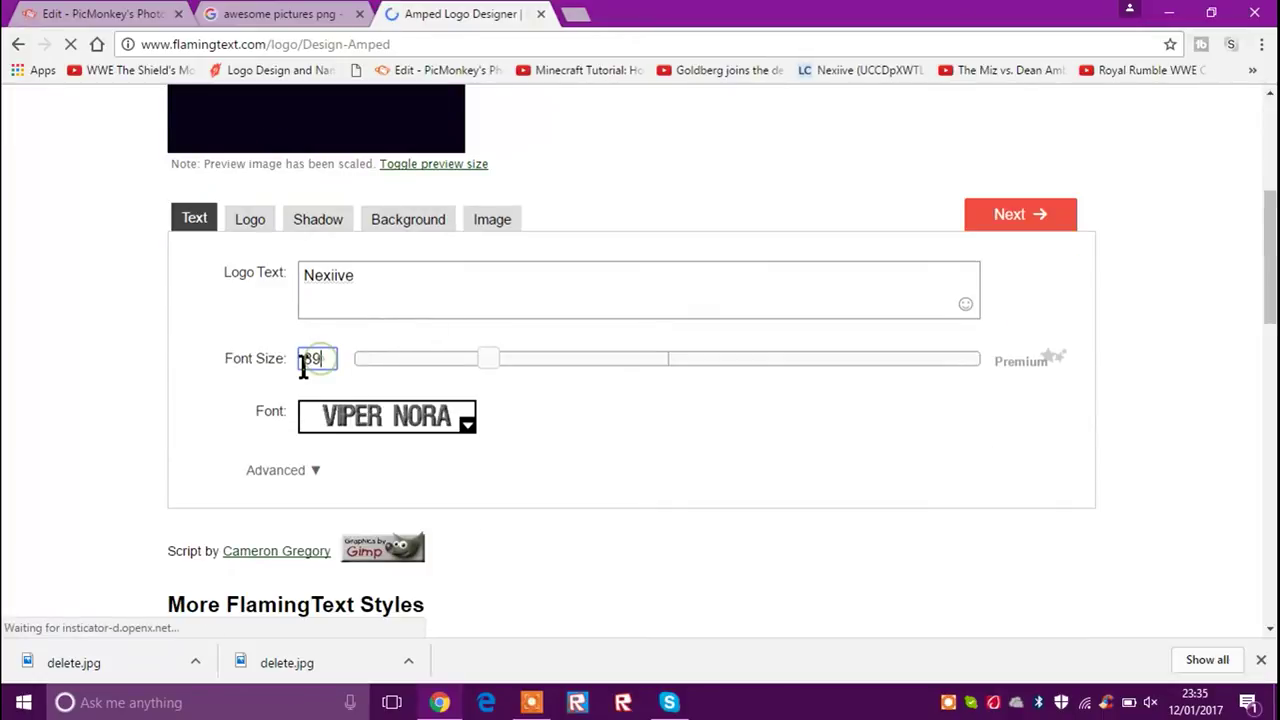
pyautogui.press('BackSpace')
pyautogui.press('BackSpace')
pyautogui.write('80')
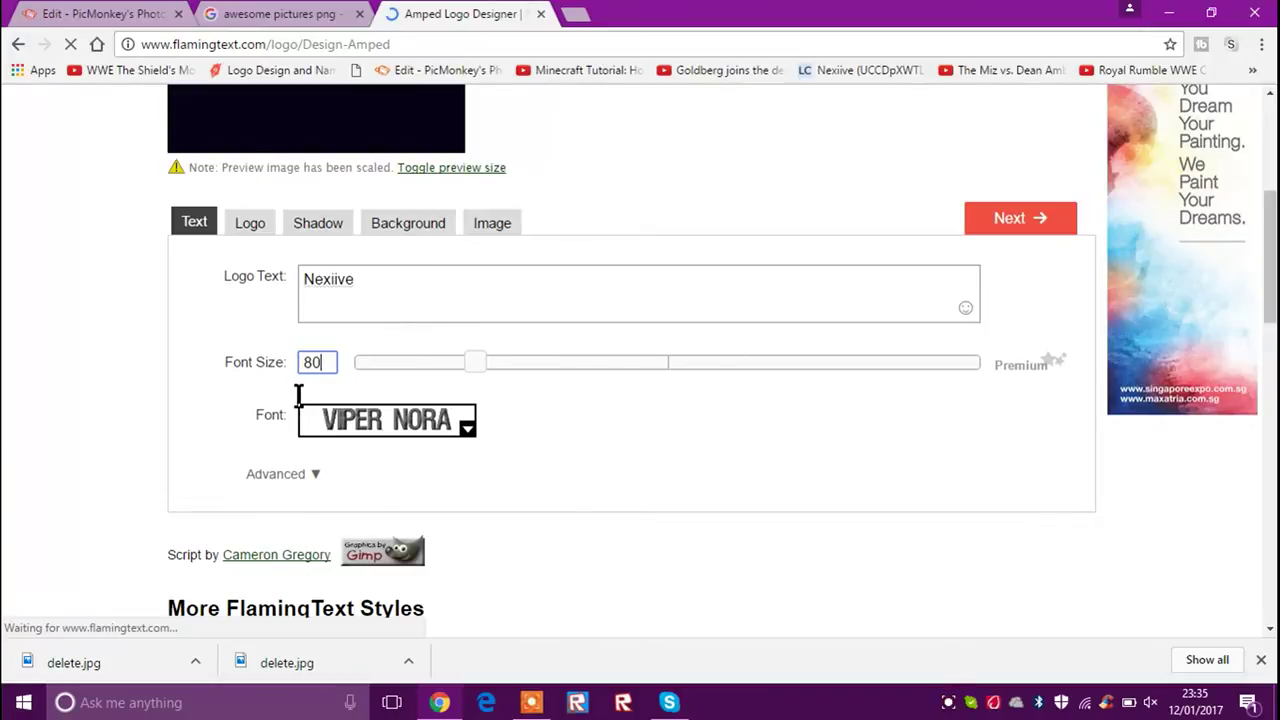
pyautogui.press('BackSpace')
pyautogui.press('BackSpace')
pyautogui.write('90')
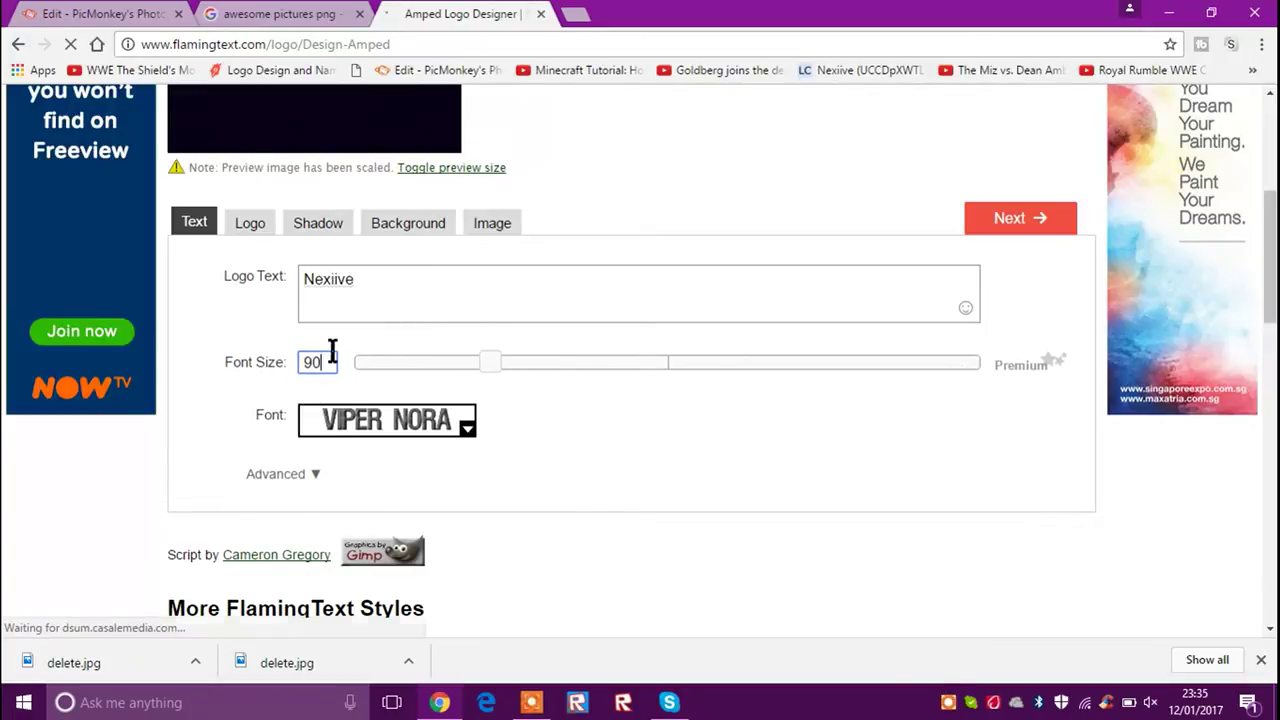
pyautogui.scroll(4, 356, 328)
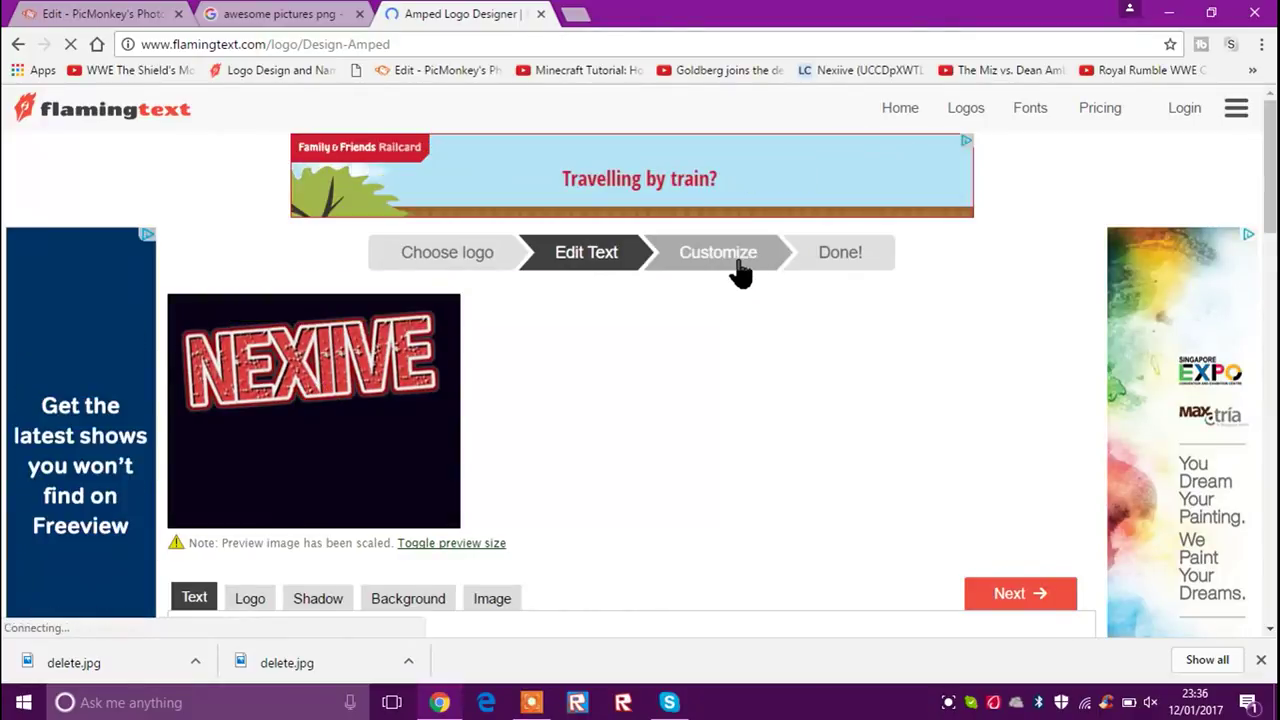
# - Proceed to the logo's Customize stage and add another line break after the text "Nexiive"
pyautogui.click(999, 607)
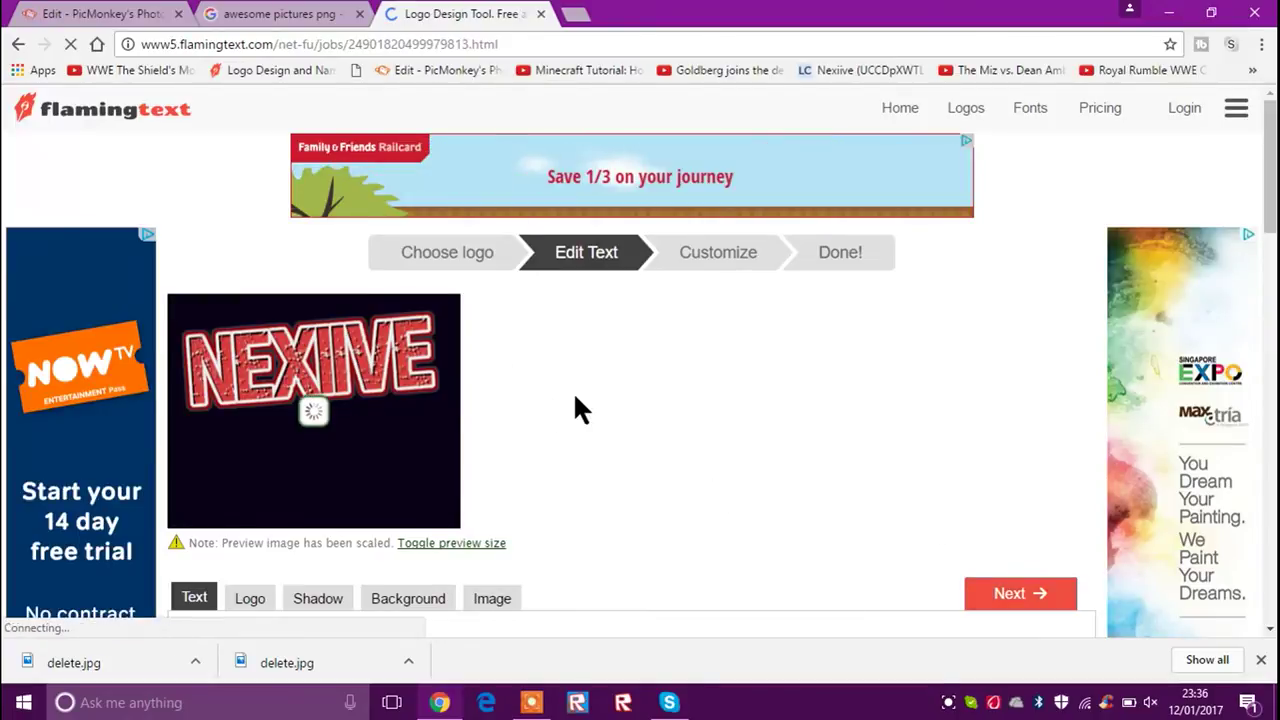
pyautogui.click(697, 258)
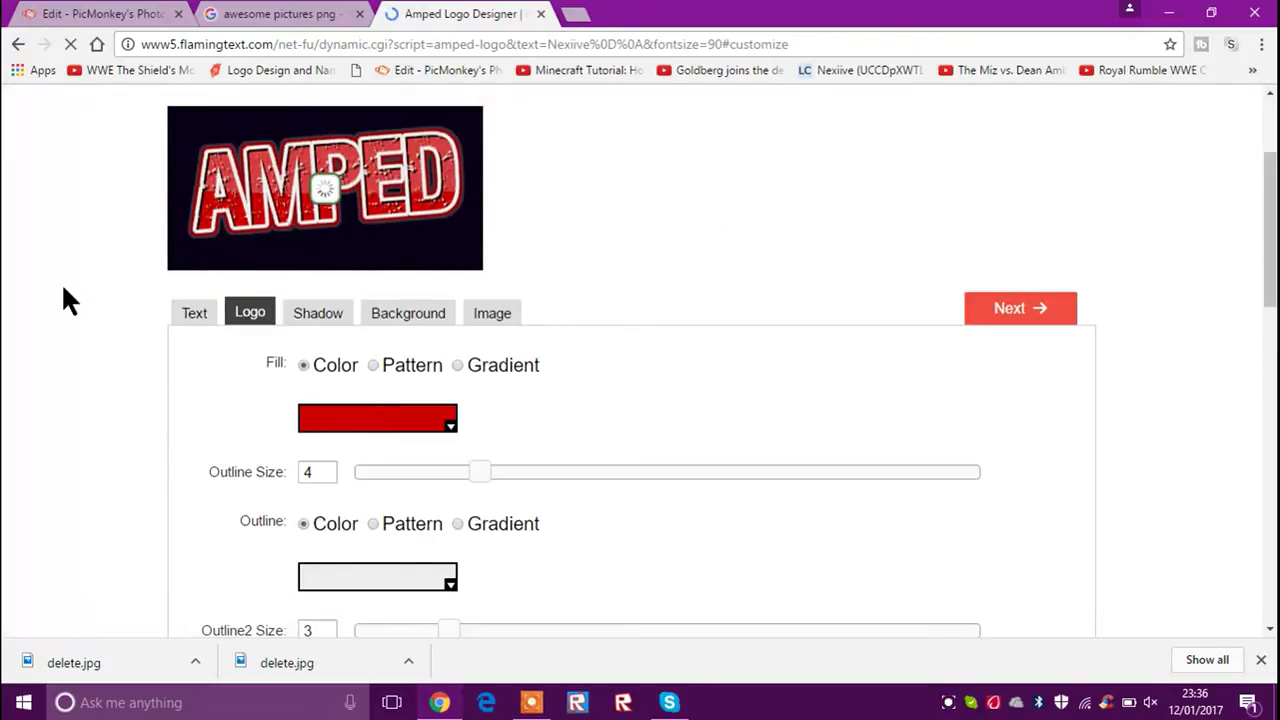
pyautogui.click(197, 314)
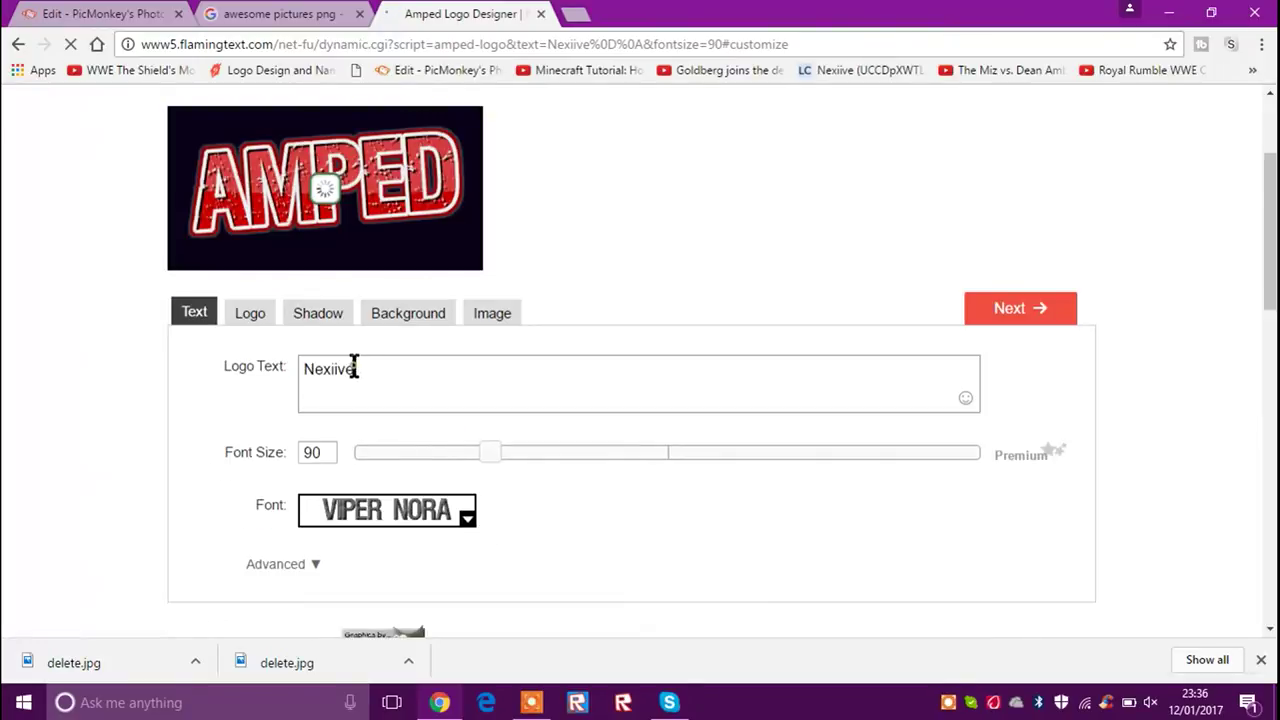
pyautogui.press('Return')
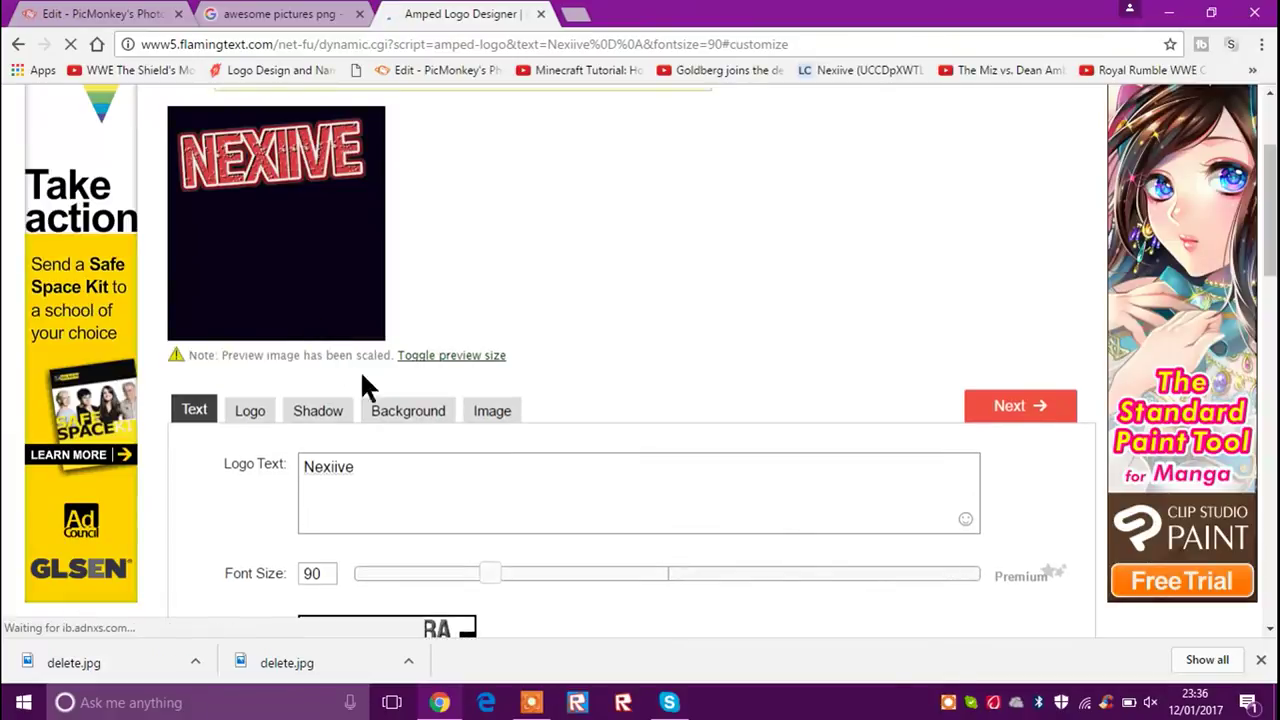
# - Make the logo's background transparent and finish the design
pyautogui.click(430, 420)
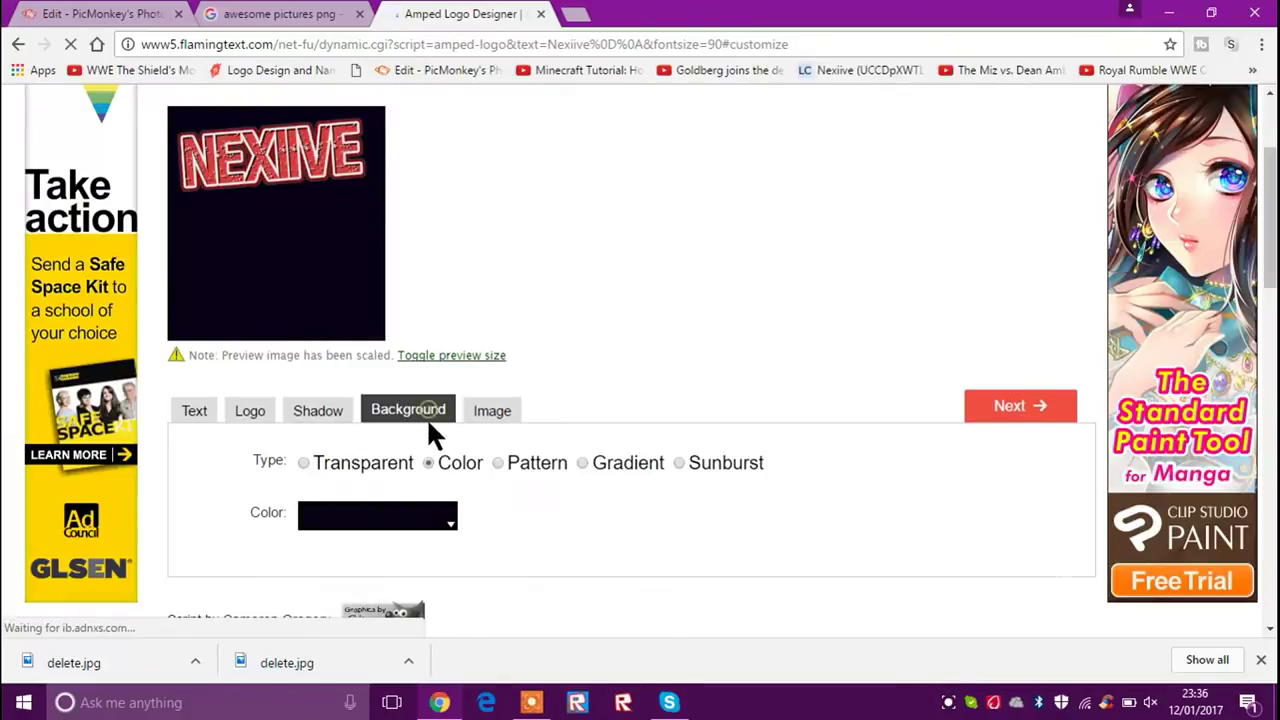
pyautogui.click(302, 462)
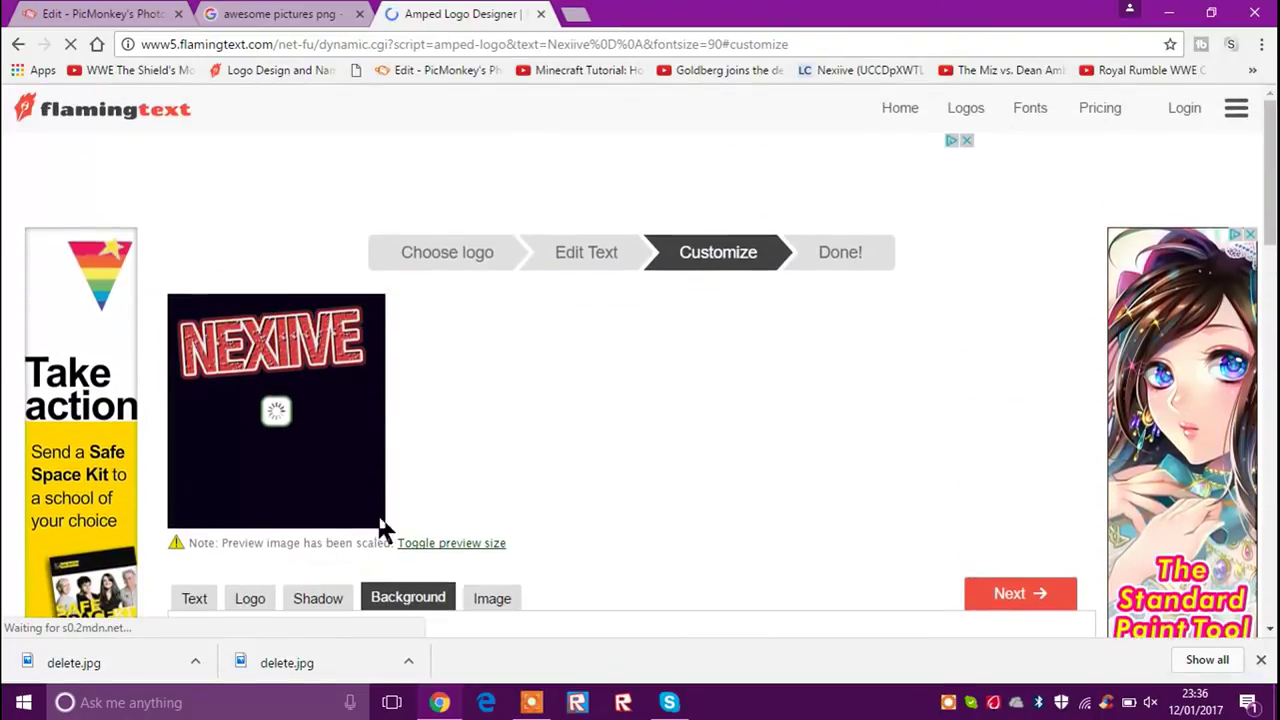
pyautogui.click(832, 170)
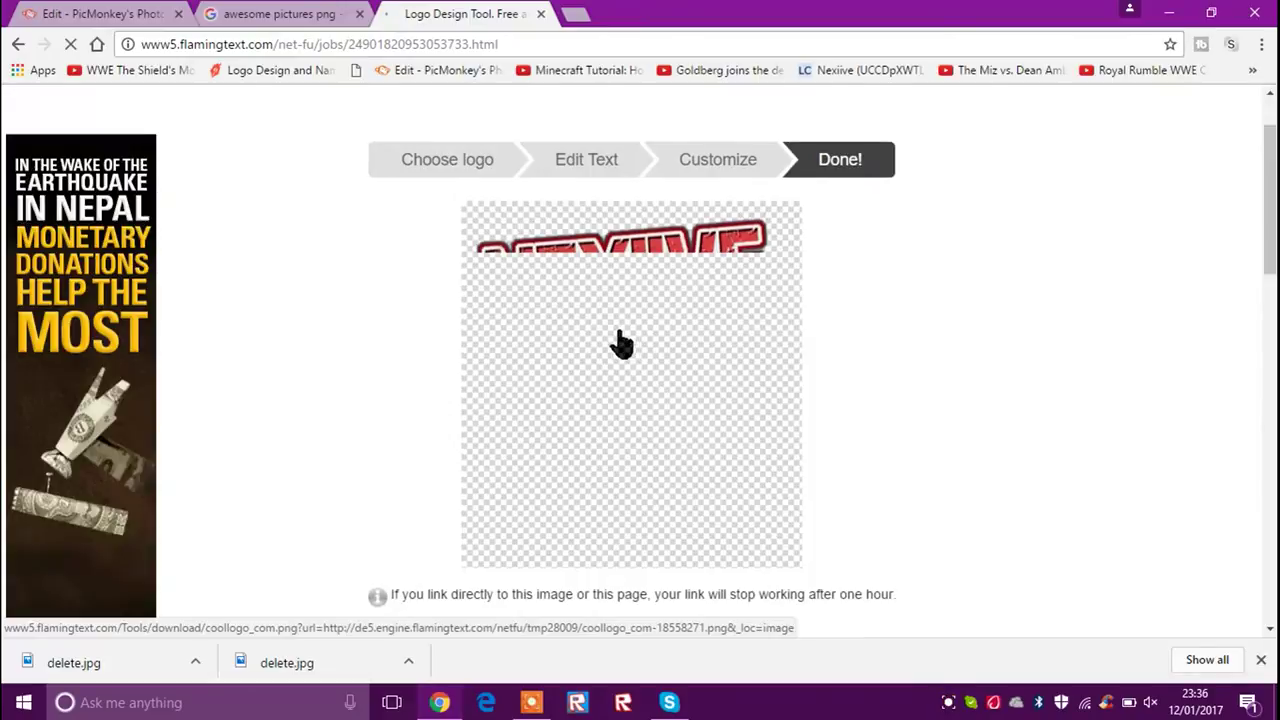
pyautogui.scroll(-3, 626, 340)
pyautogui.scroll(2, 621, 345)
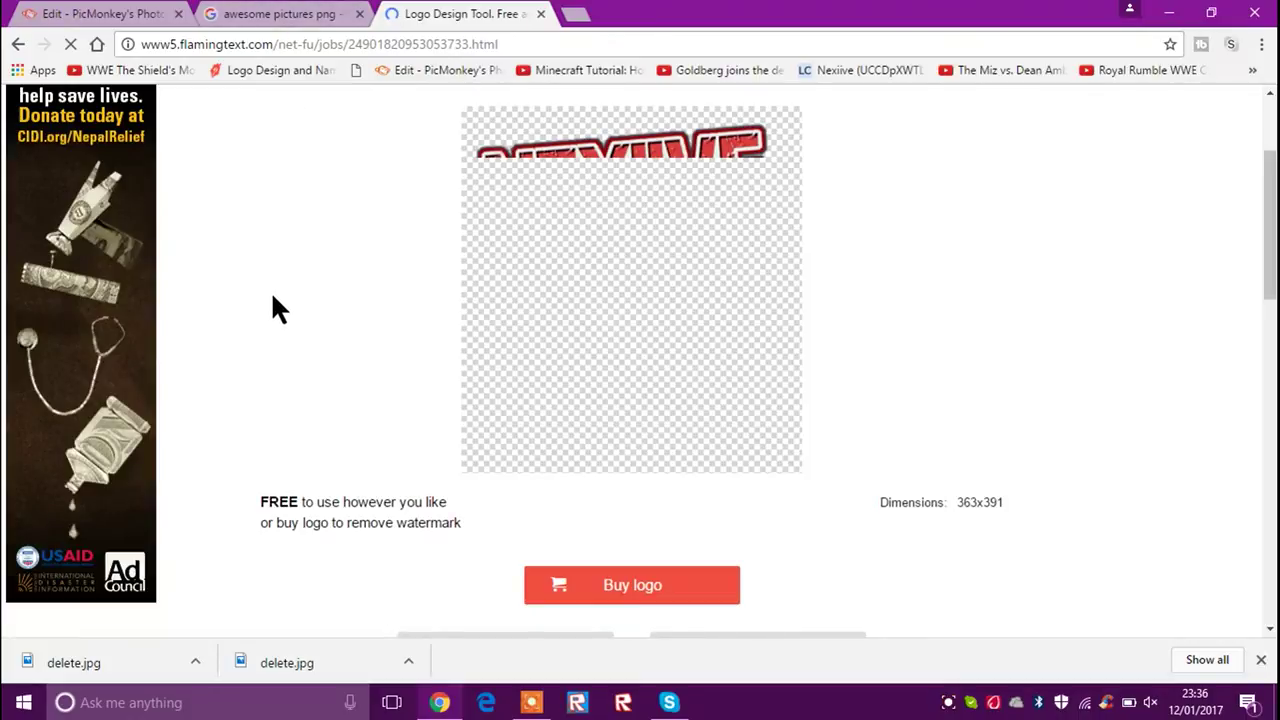
# - Browse the Google image results for "awesome pictures png" for further overlay pictures
pyautogui.click(309, 16)
pyautogui.scroll(-5, 514, 286)
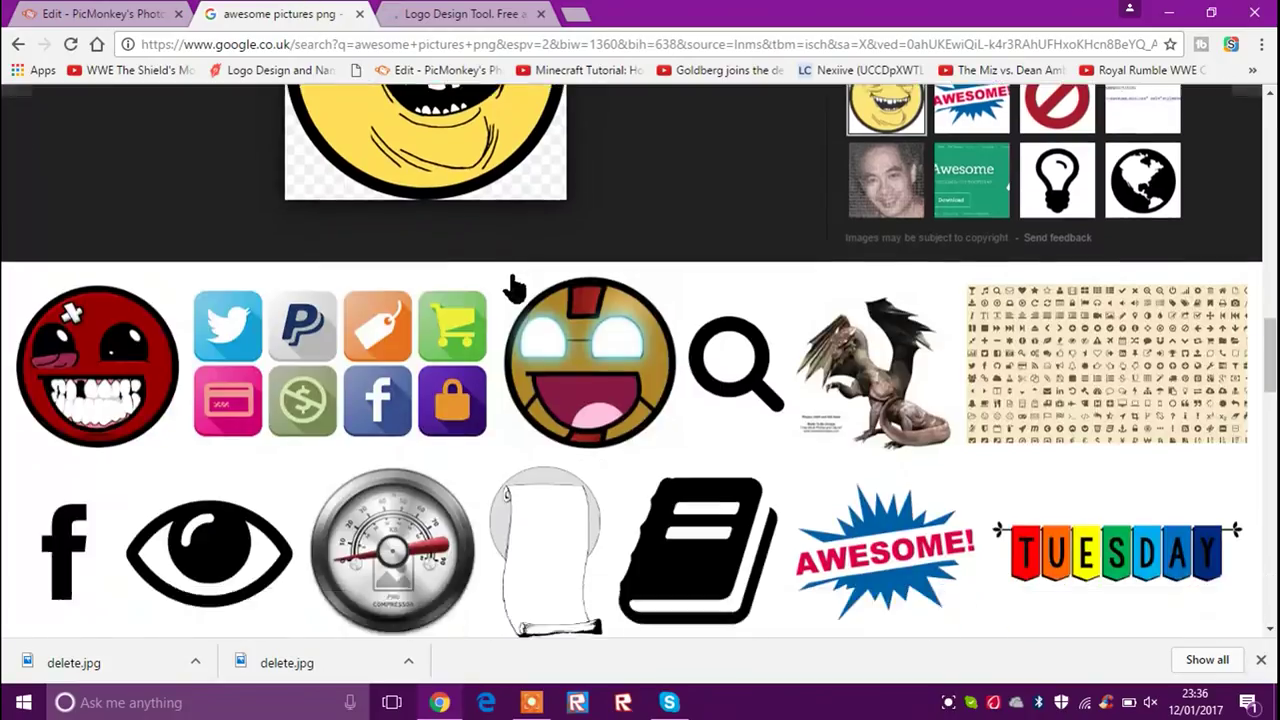
pyautogui.scroll(-1, 525, 275)
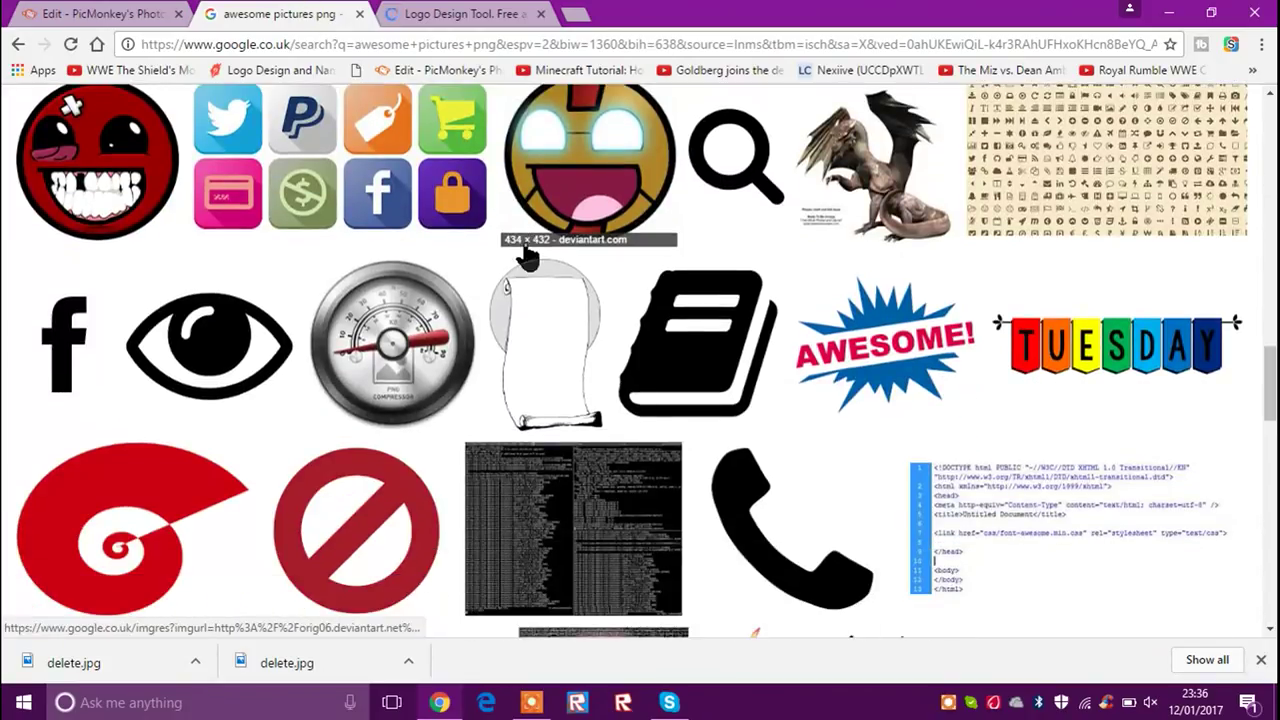
pyautogui.scroll(-6, 527, 258)
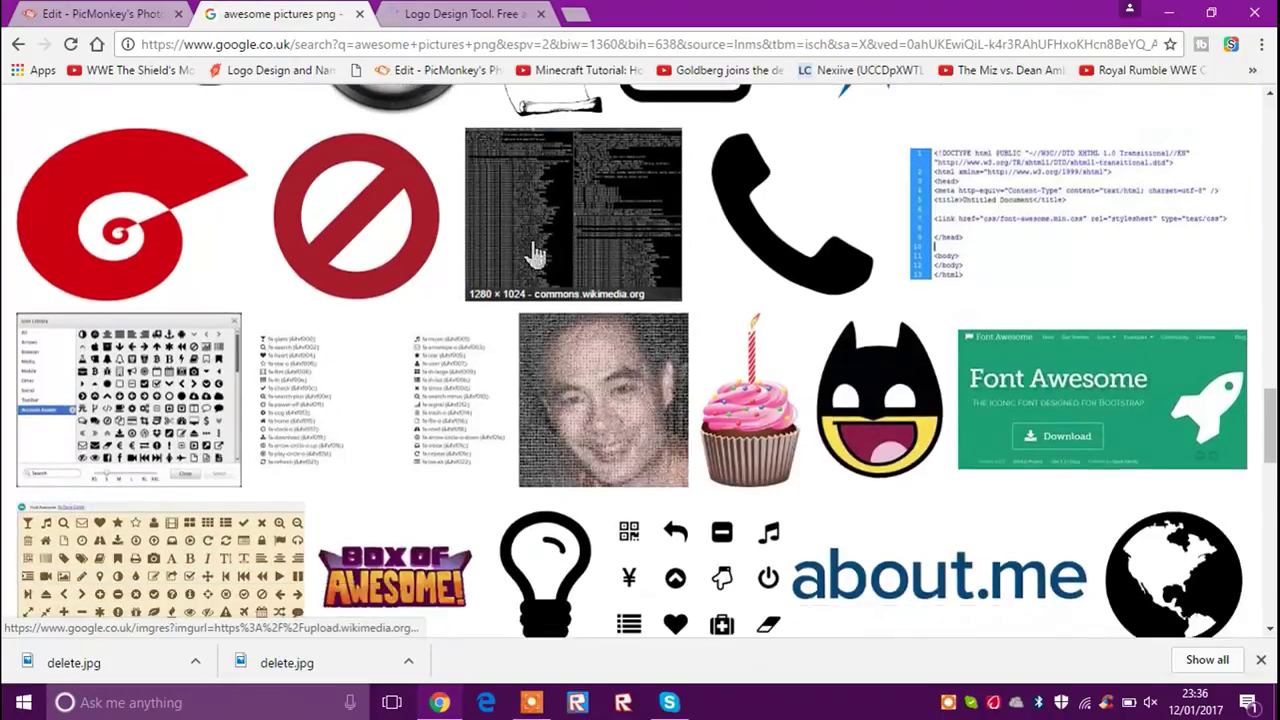
pyautogui.scroll(-8, 535, 250)
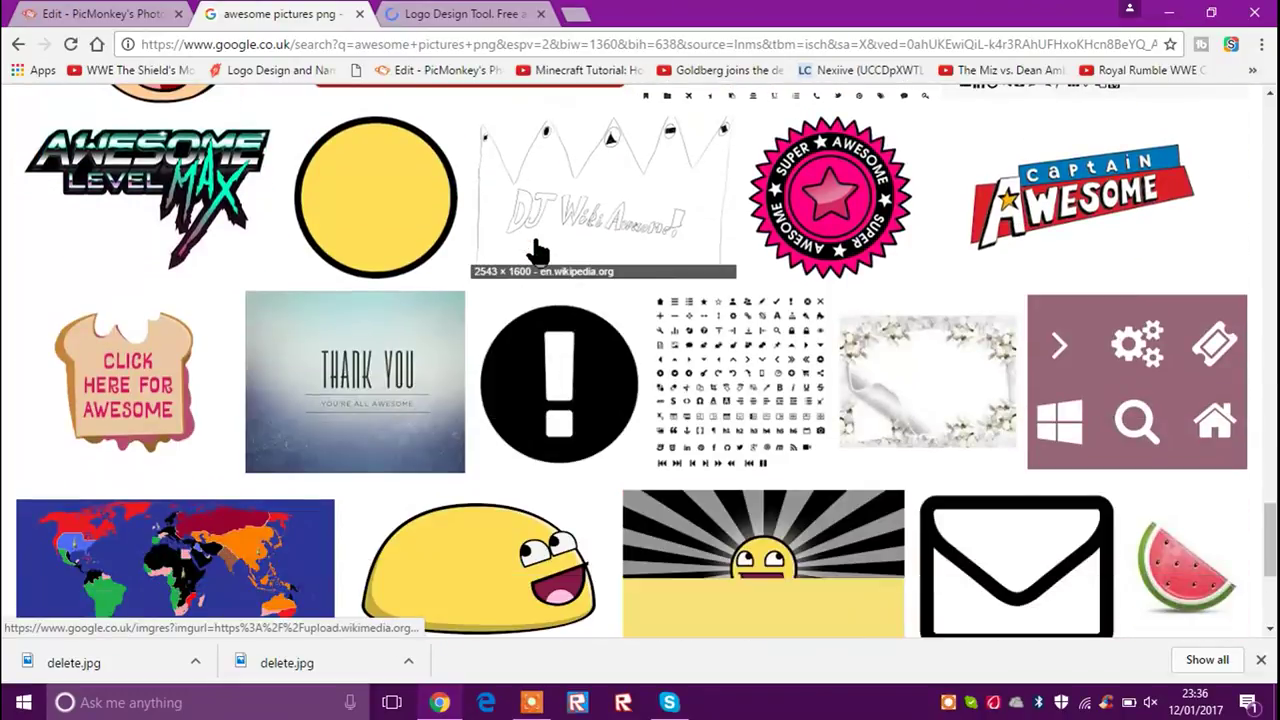
pyautogui.scroll(-3, 535, 248)
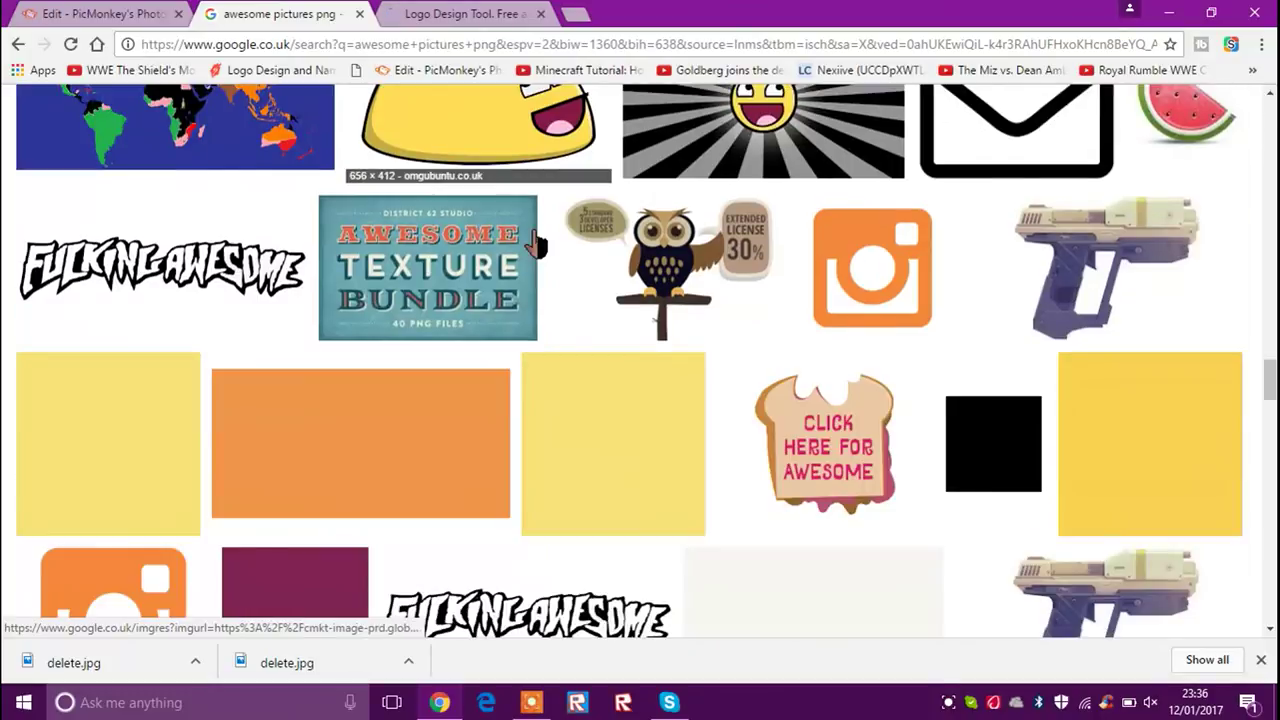
pyautogui.scroll(-1, 535, 240)
pyautogui.scroll(3, 533, 237)
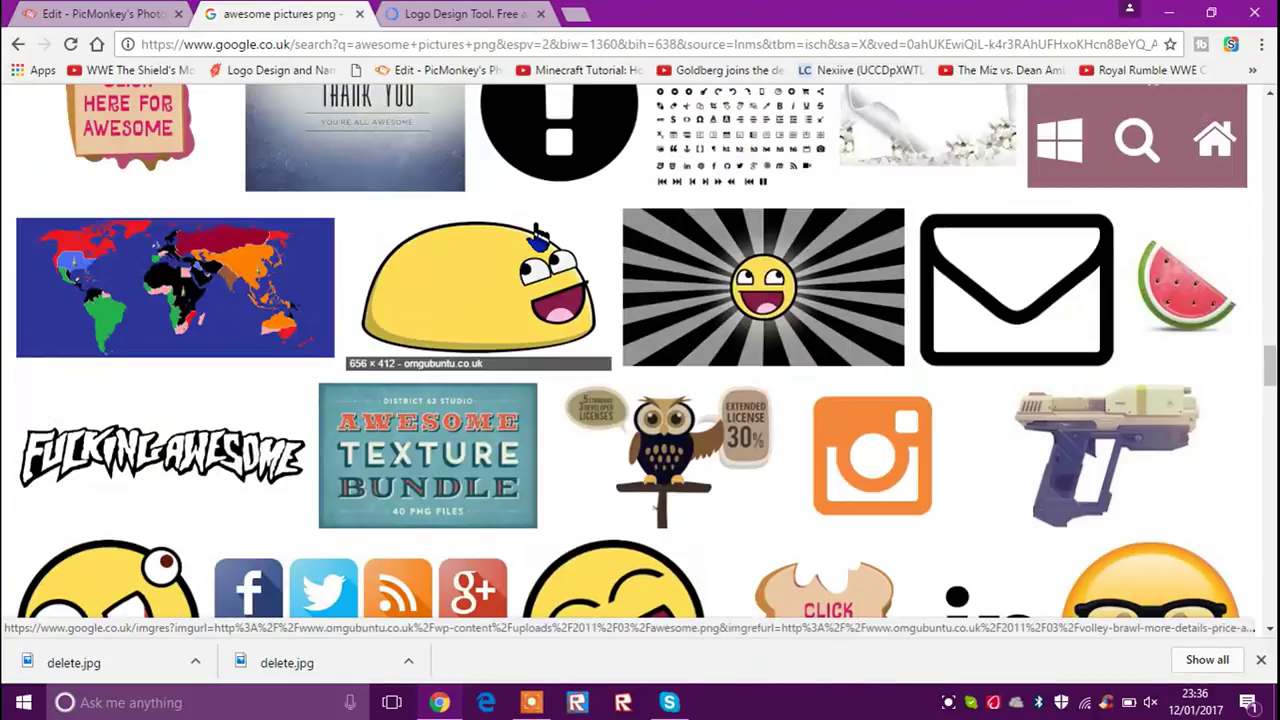
pyautogui.scroll(-5, 765, 242)
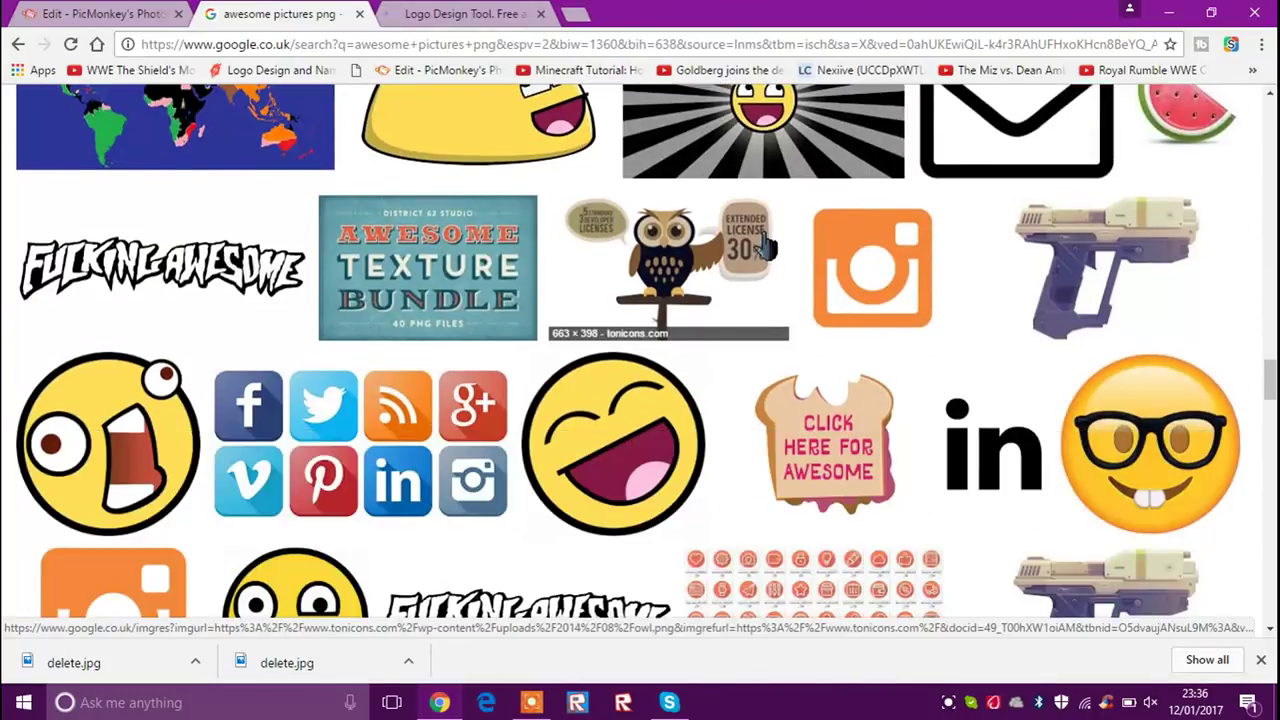
pyautogui.scroll(-4, 745, 226)
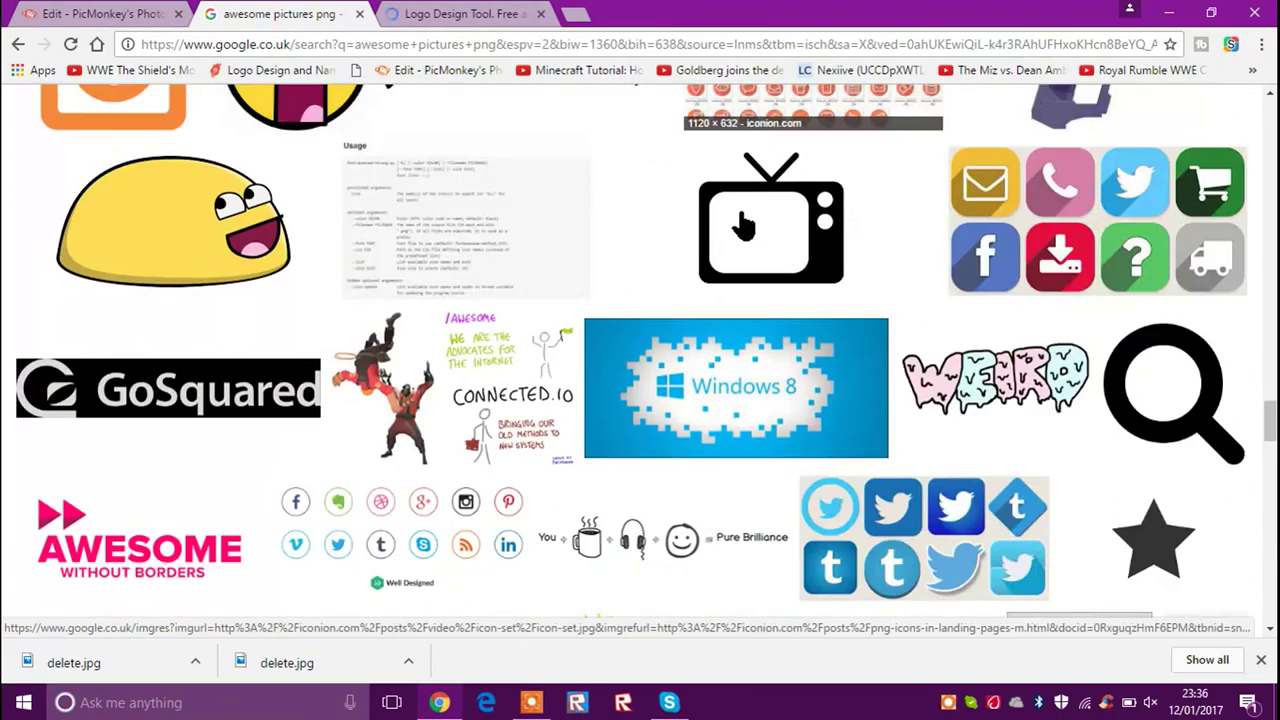
pyautogui.scroll(-4, 745, 224)
pyautogui.scroll(10, 737, 220)
pyautogui.scroll(-10, 707, 175)
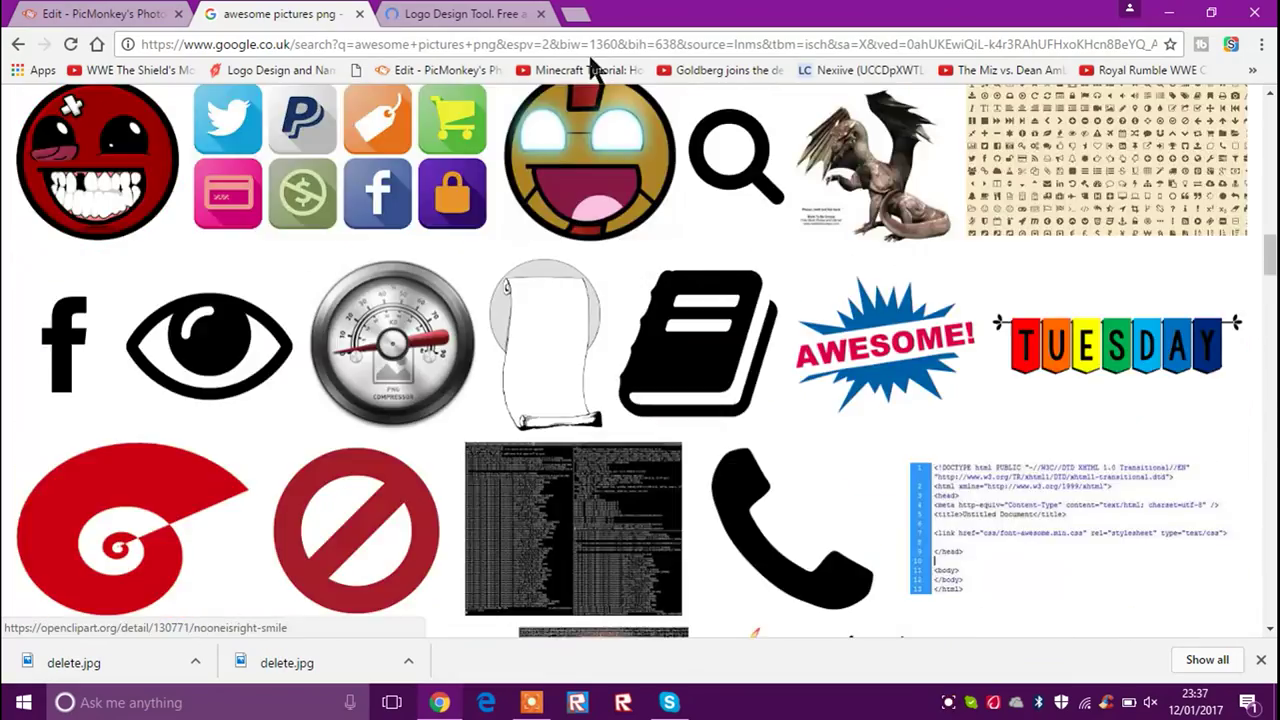
# - Download the finished Nexiive logo from FlamingText and place a copy of the PNG file on the desktop
pyautogui.click(520, 205)
pyautogui.hotkey('ctrl', 'Tab')
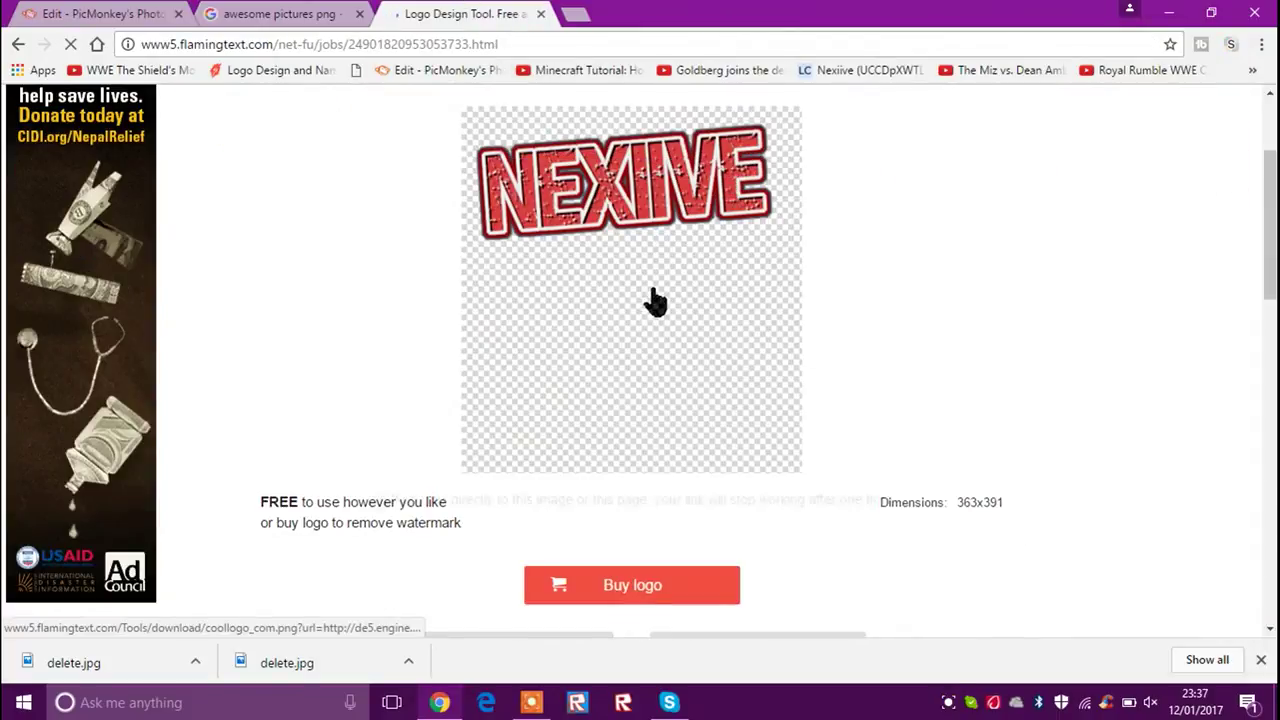
pyautogui.click(625, 285)
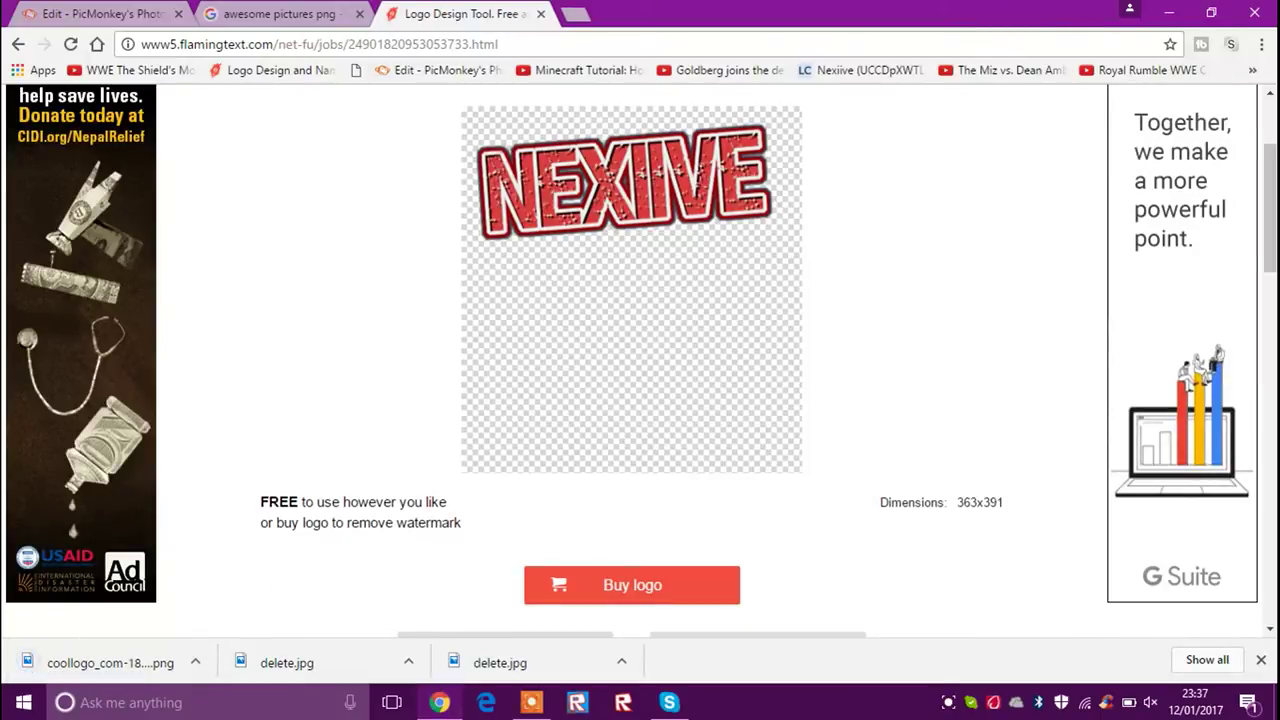
pyautogui.click(1211, 13)
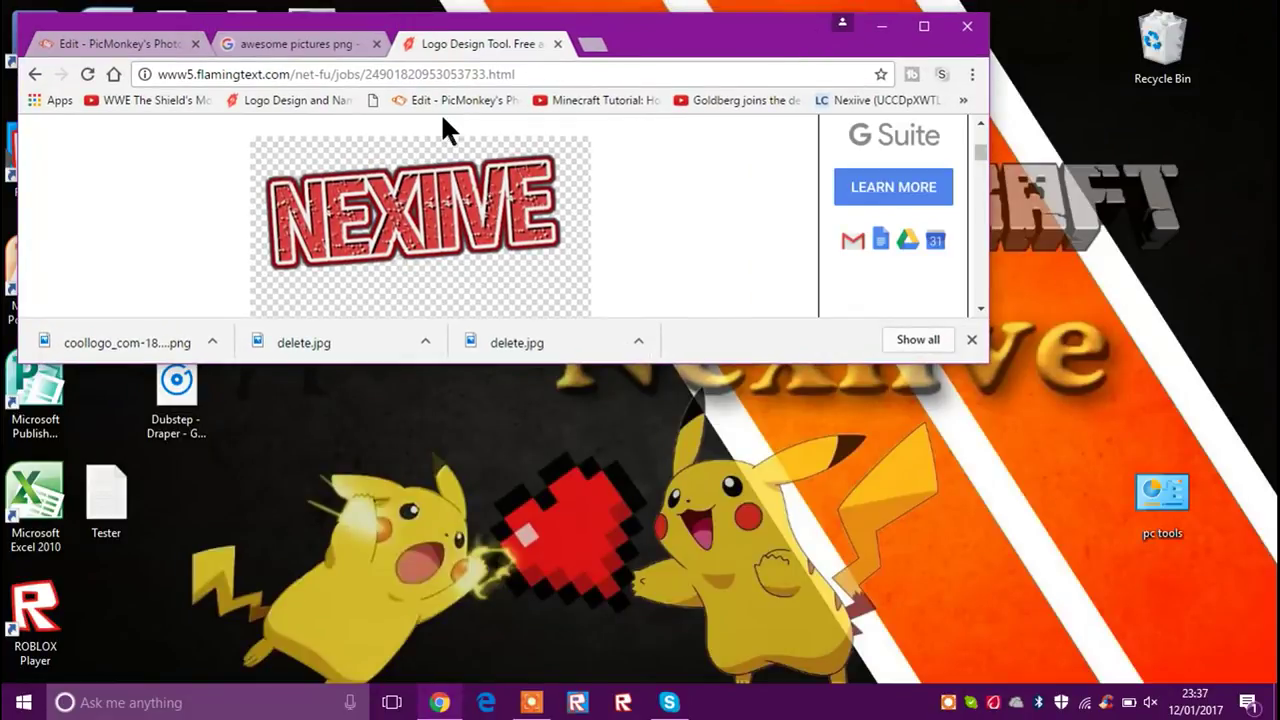
pyautogui.moveTo(137, 340); pyautogui.dragTo(577, 503)
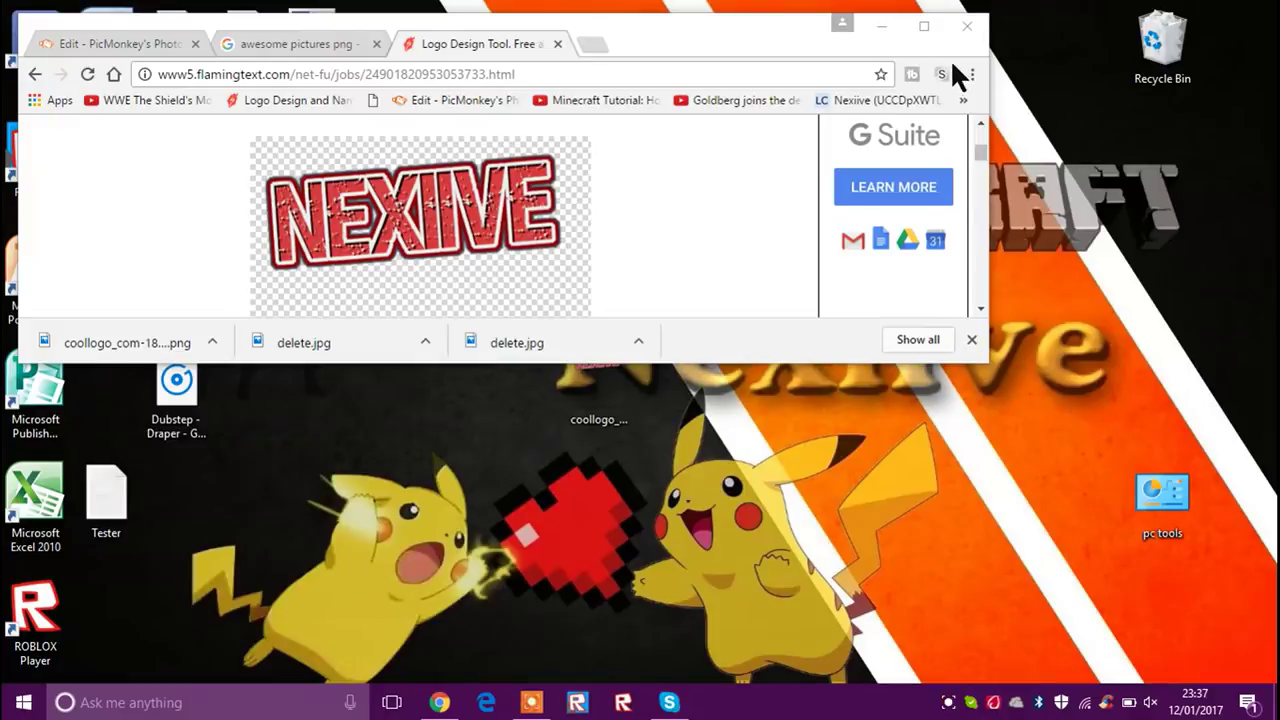
# - Switch to the PicMonkey editor and add the Nexiive logo file coollogo_com-18558271 from the Desktop as an overlay
pyautogui.click(924, 26)
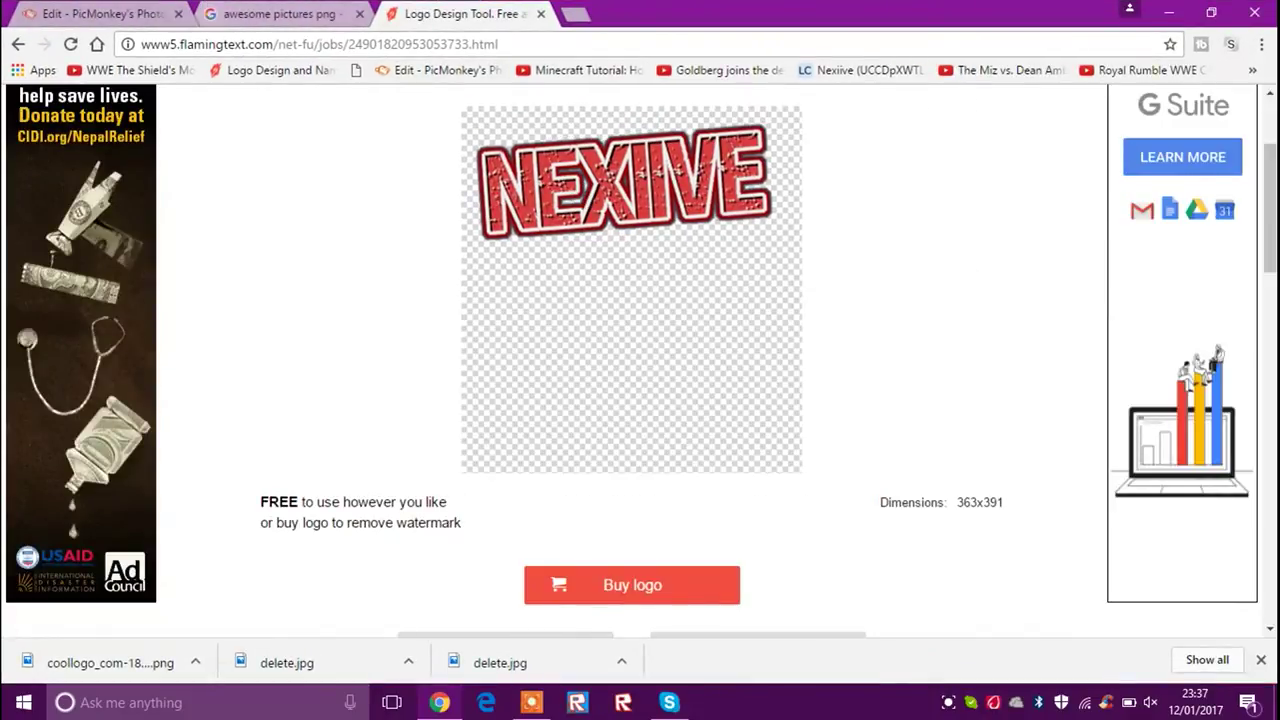
pyautogui.click(225, 14)
pyautogui.click(449, 14)
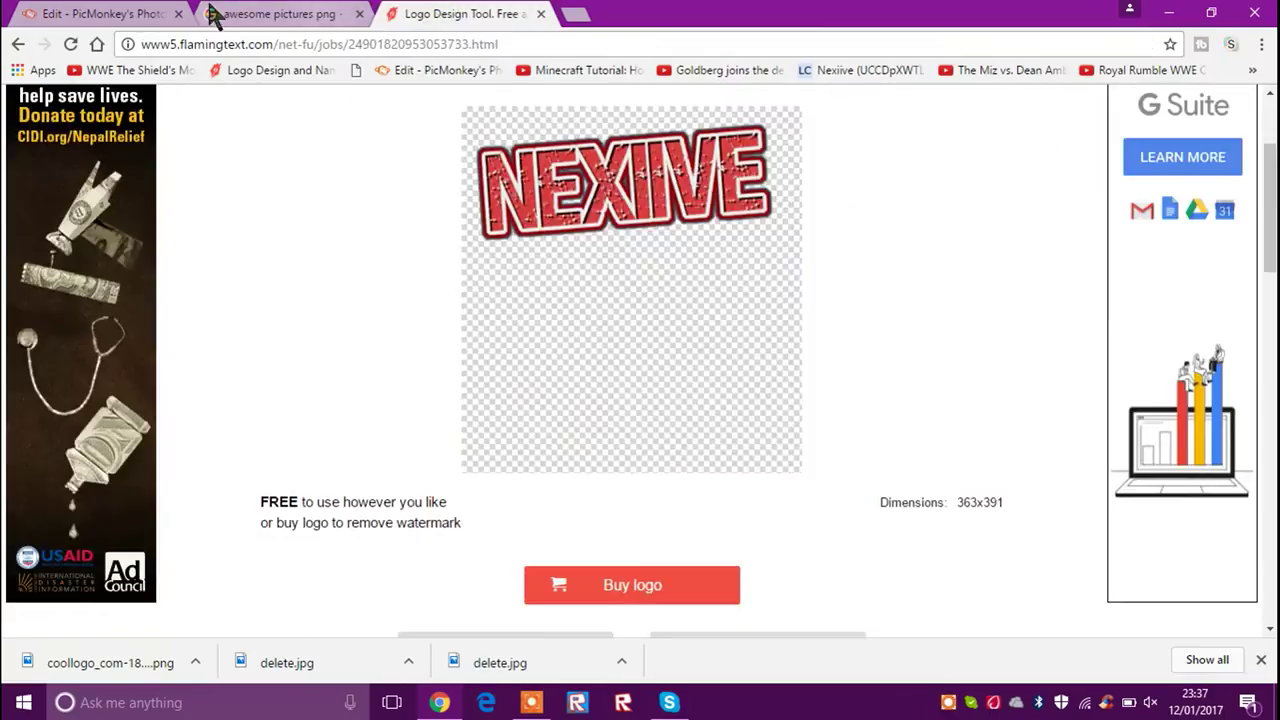
pyautogui.click(108, 14)
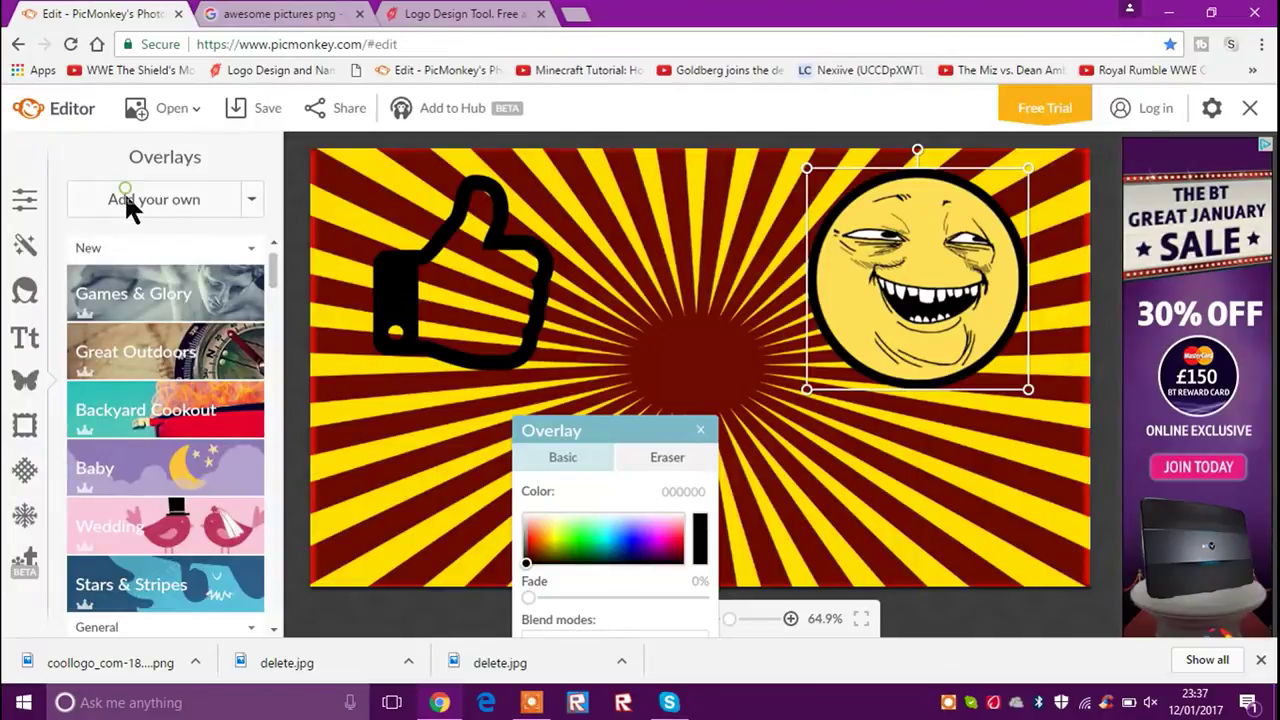
pyautogui.click(126, 196)
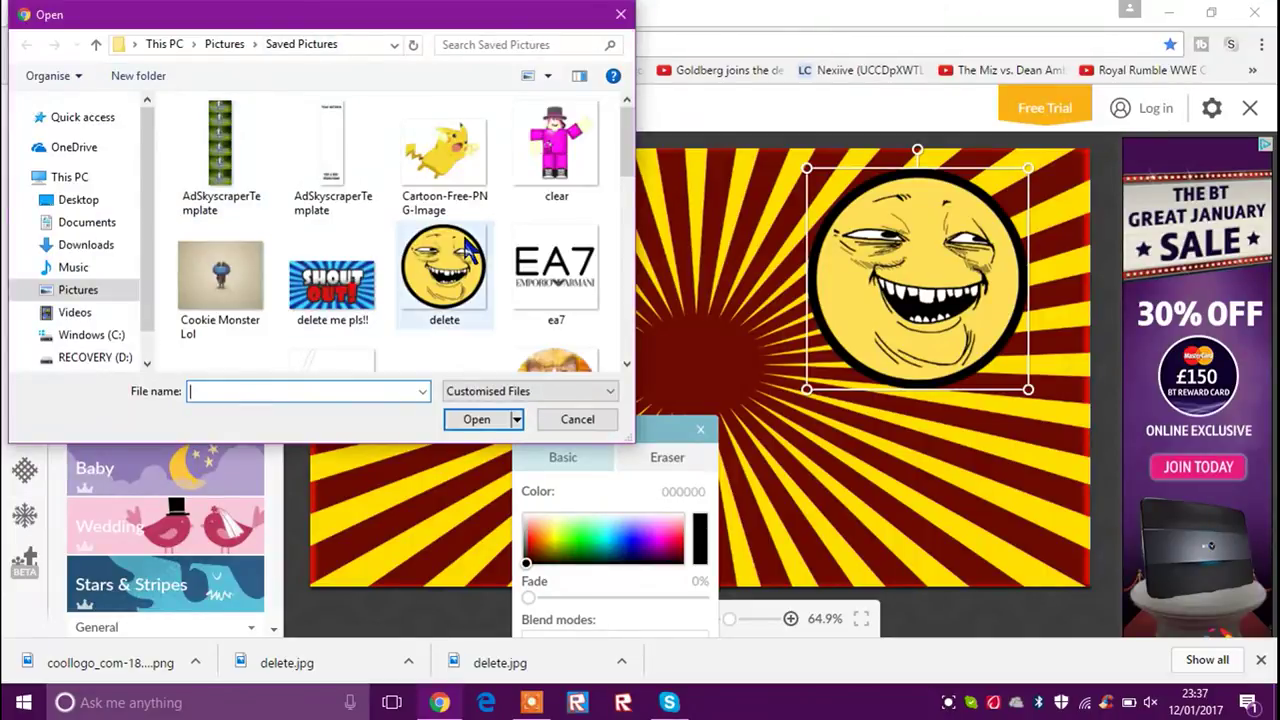
pyautogui.scroll(-2, 465, 240)
pyautogui.scroll(-2, 462, 235)
pyautogui.scroll(3, 455, 242)
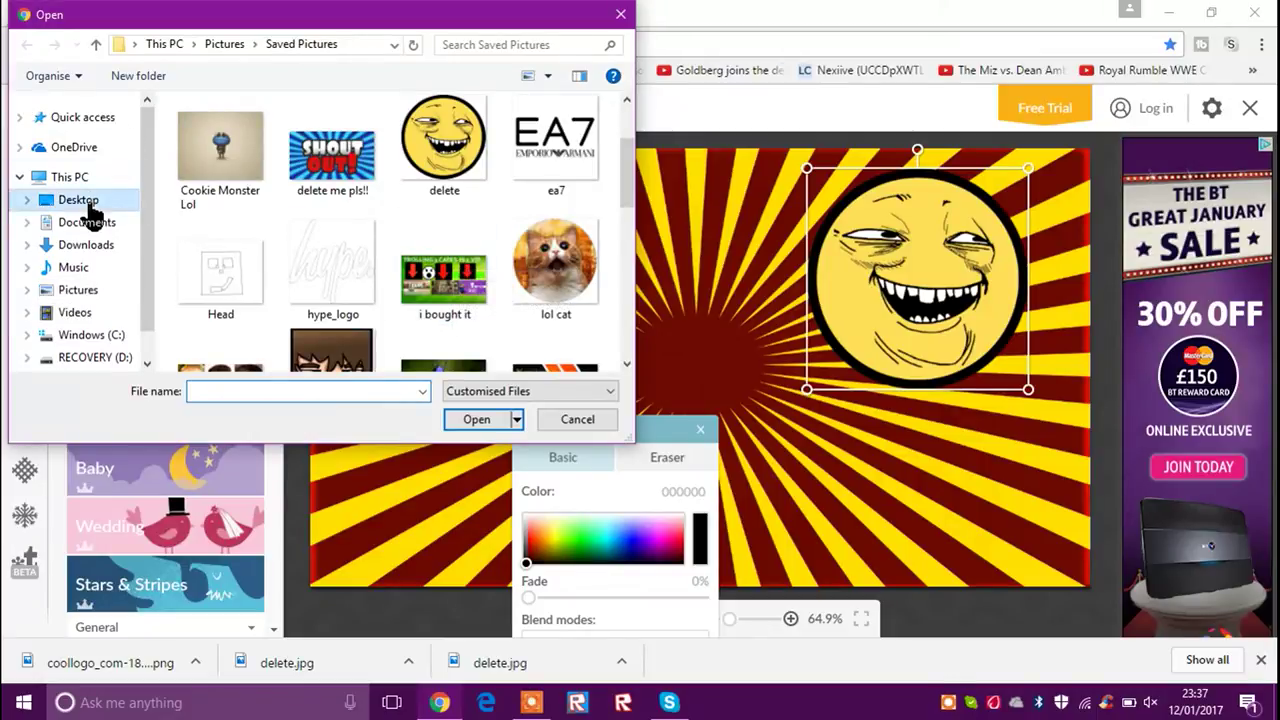
pyautogui.click(80, 200)
pyautogui.click(331, 175)
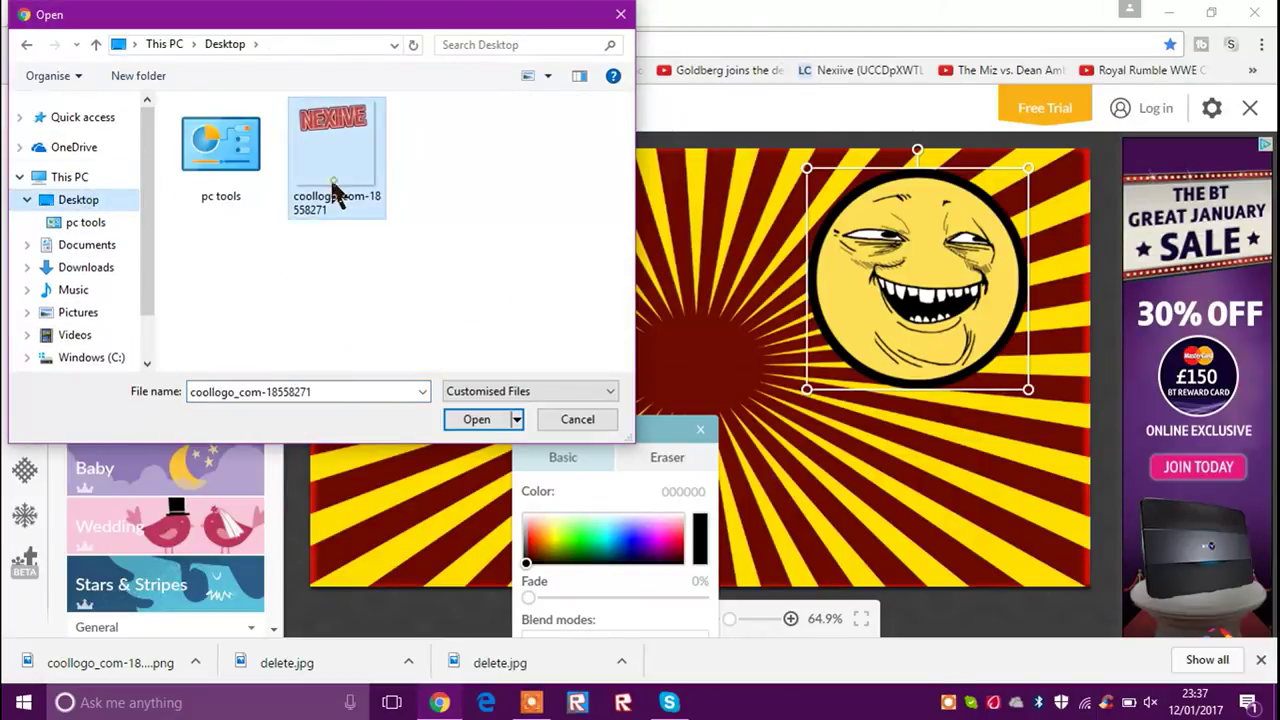
pyautogui.click(483, 418)
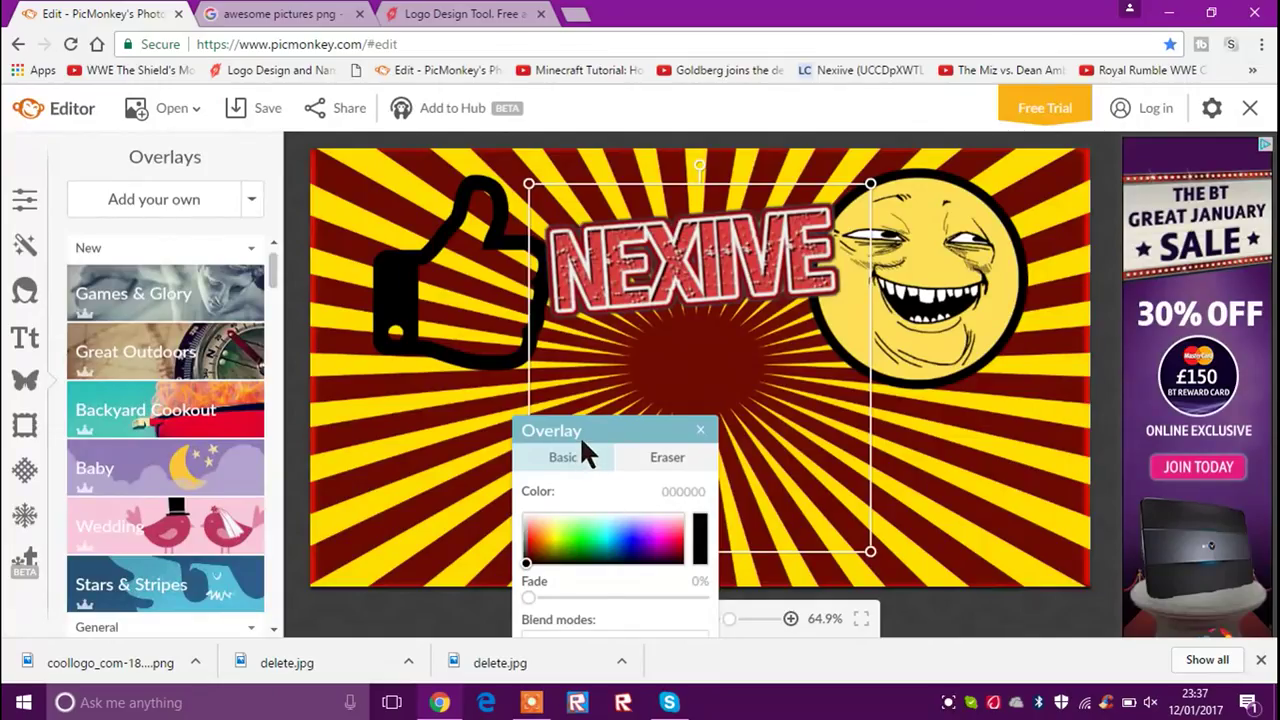
# - Place the Nexiive logo just below the sunburst's centre between the two overlays and rotate it slightly counter-clockwise
pyautogui.moveTo(582, 440); pyautogui.dragTo(502, 411)
pyautogui.moveTo(870, 185); pyautogui.dragTo(777, 285)
pyautogui.moveTo(551, 406); pyautogui.dragTo(377, 357)
pyautogui.moveTo(774, 350); pyautogui.dragTo(786, 468)
pyautogui.moveTo(788, 401); pyautogui.dragTo(889, 298)
pyautogui.moveTo(733, 387); pyautogui.dragTo(718, 459)
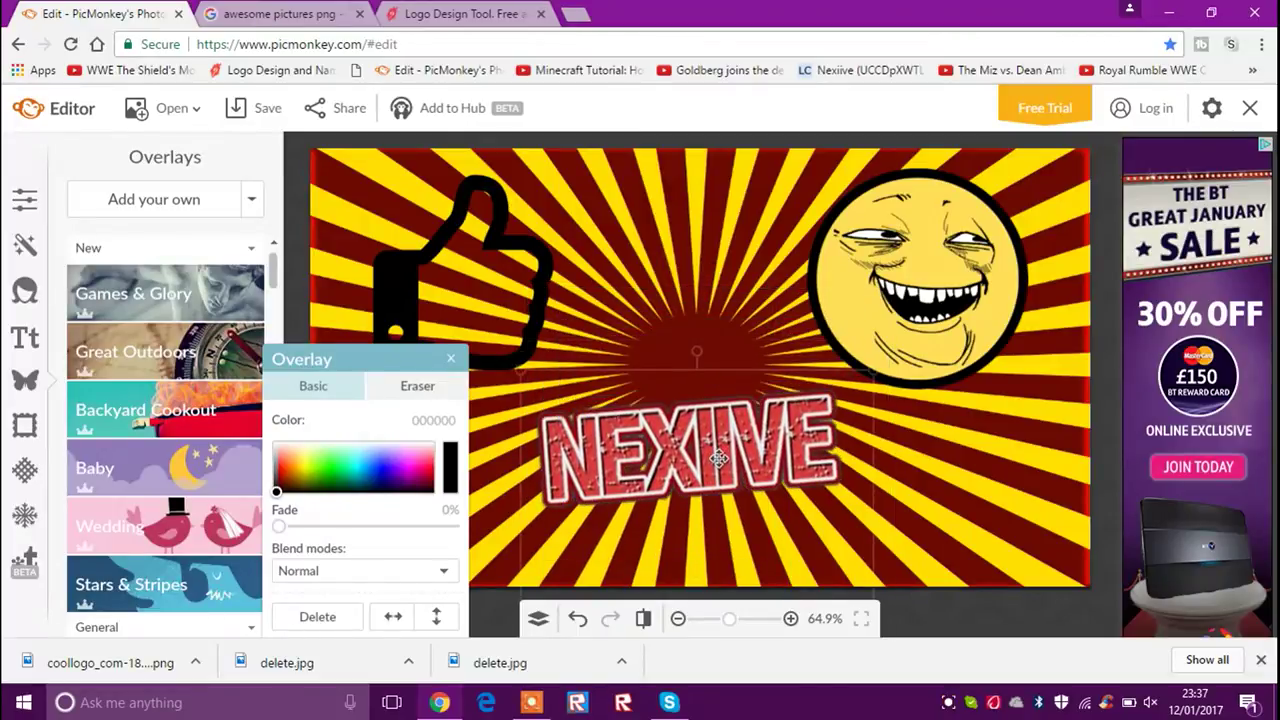
pyautogui.moveTo(700, 353); pyautogui.dragTo(659, 356)
pyautogui.moveTo(762, 462); pyautogui.dragTo(746, 401)
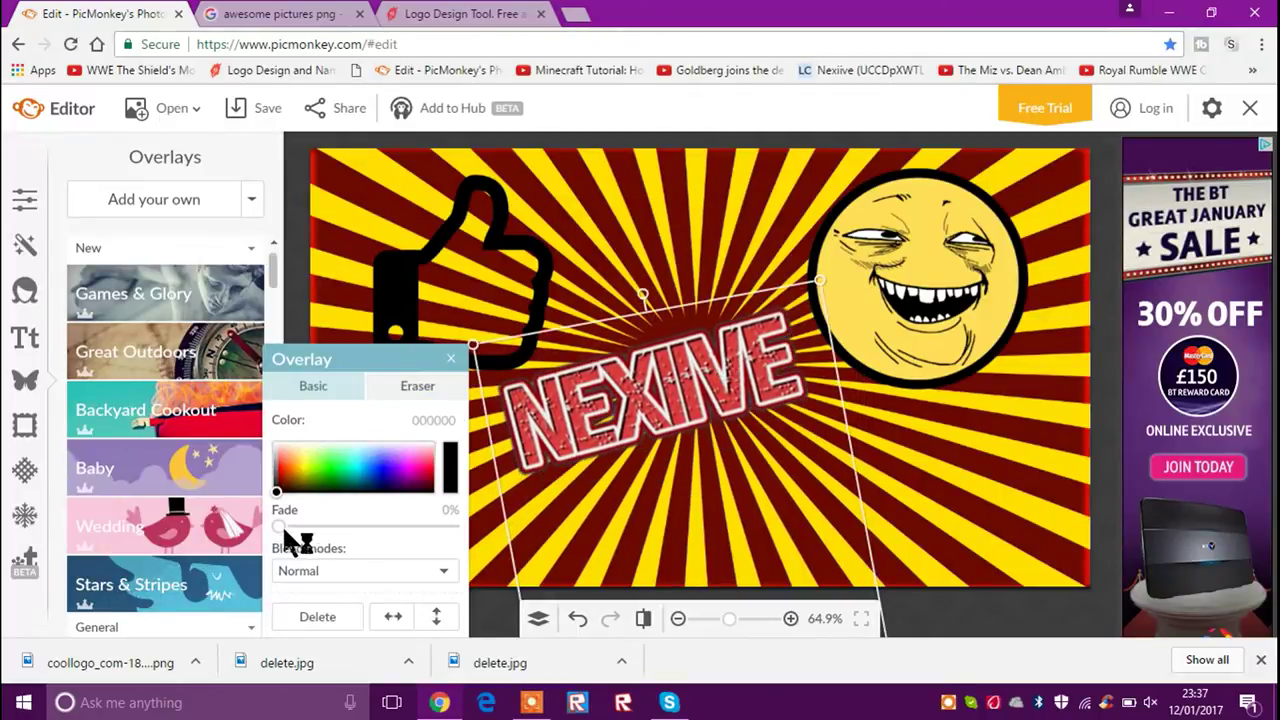
# - Set the fade to 16% for the Nexiive logo, the thumbs-up and the yellow face overlays
pyautogui.moveTo(294, 534)
pyautogui.mouseDown()
pyautogui.moveTo(337, 531)
pyautogui.moveTo(295, 521)
pyautogui.moveTo(308, 515)
pyautogui.moveTo(293, 524)
pyautogui.moveTo(345, 528)
pyautogui.moveTo(306, 524)
pyautogui.mouseUp()
pyautogui.click(449, 283)
pyautogui.click(915, 280)
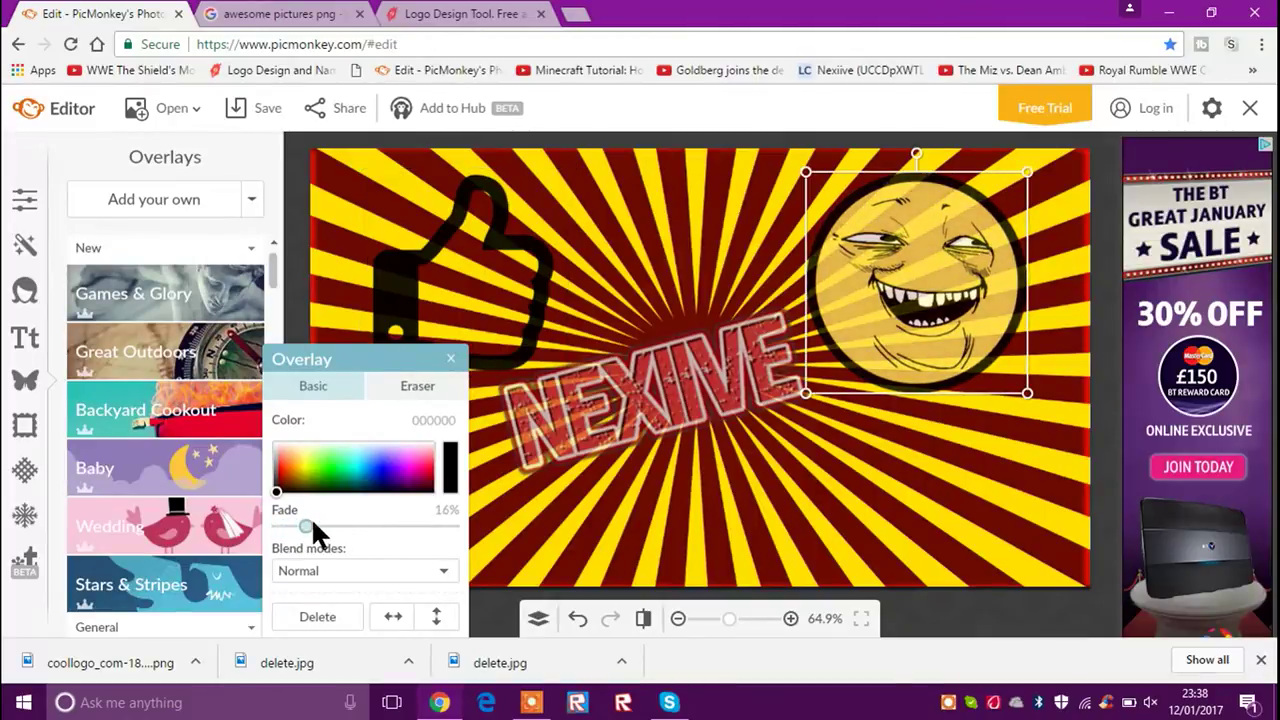
# - Examine the ninja, Spider-Man and turtle smileys in the "awesome pictures png" Google image results as possible overlays
pyautogui.click(280, 14)
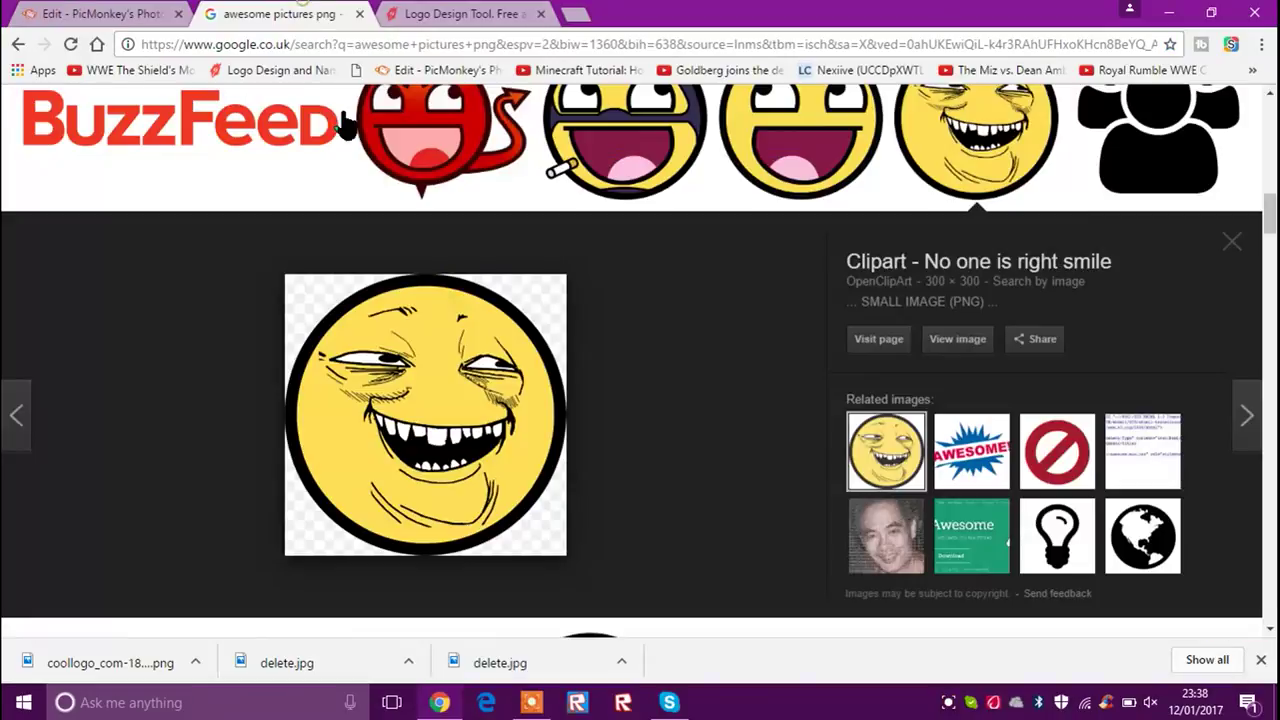
pyautogui.scroll(2, 550, 400)
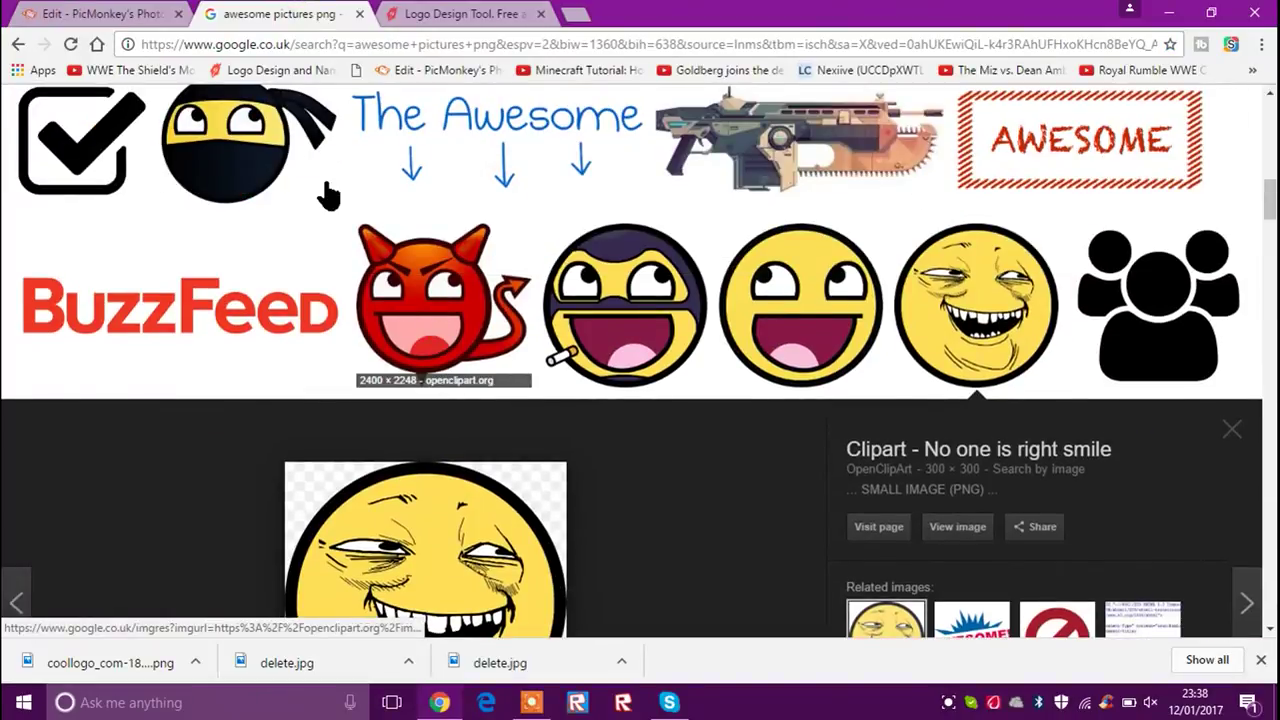
pyautogui.click(322, 190)
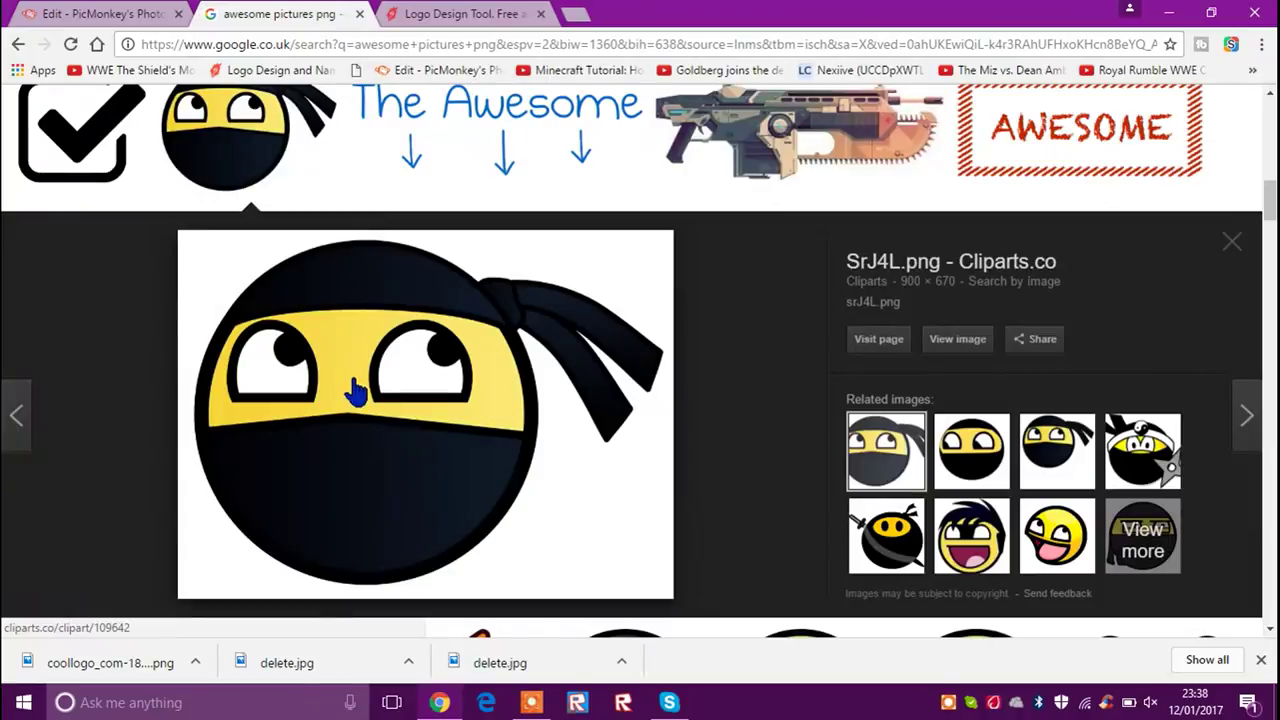
pyautogui.scroll(1, 357, 390)
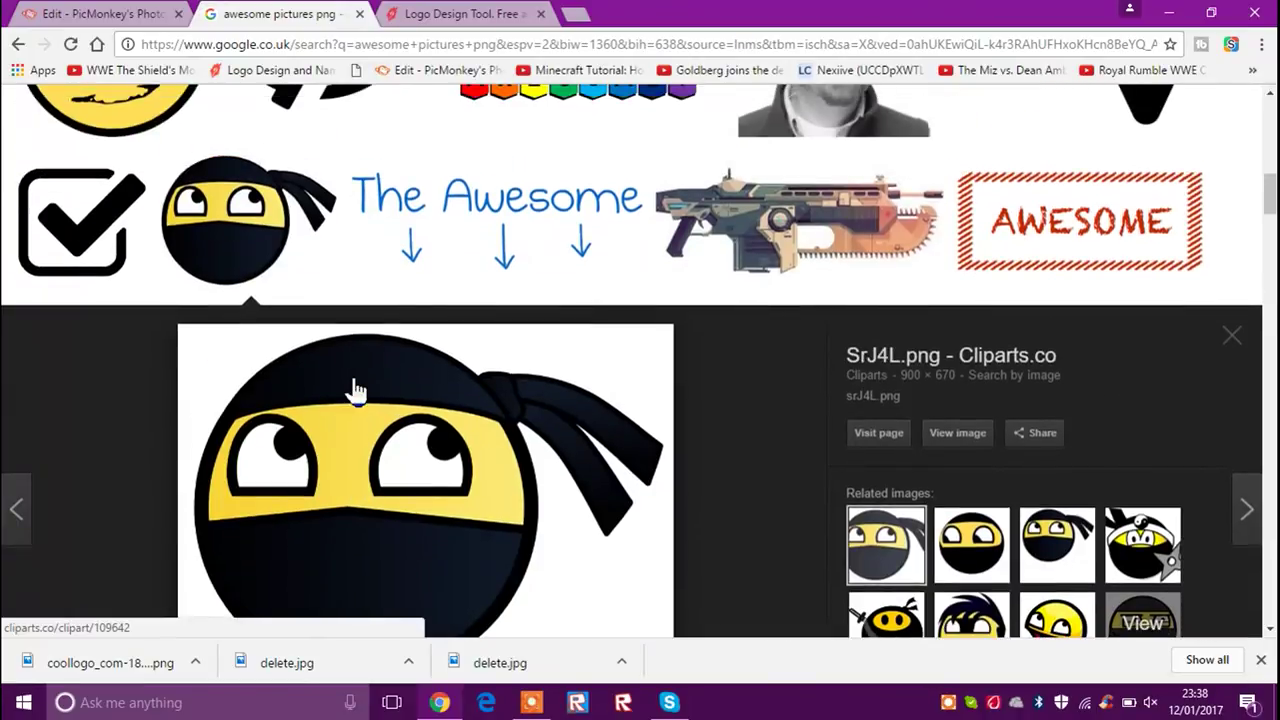
pyautogui.scroll(-1, 357, 390)
pyautogui.scroll(3, 357, 382)
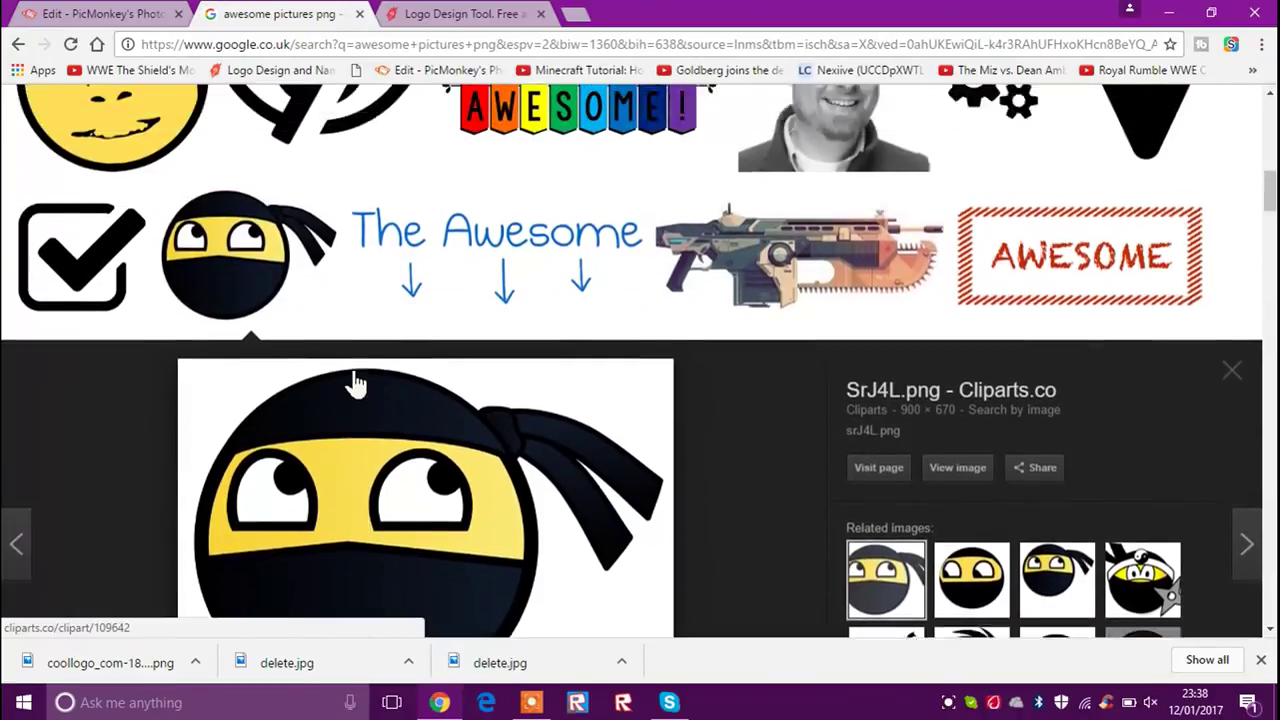
pyautogui.scroll(6, 532, 310)
pyautogui.scroll(-2, 970, 345)
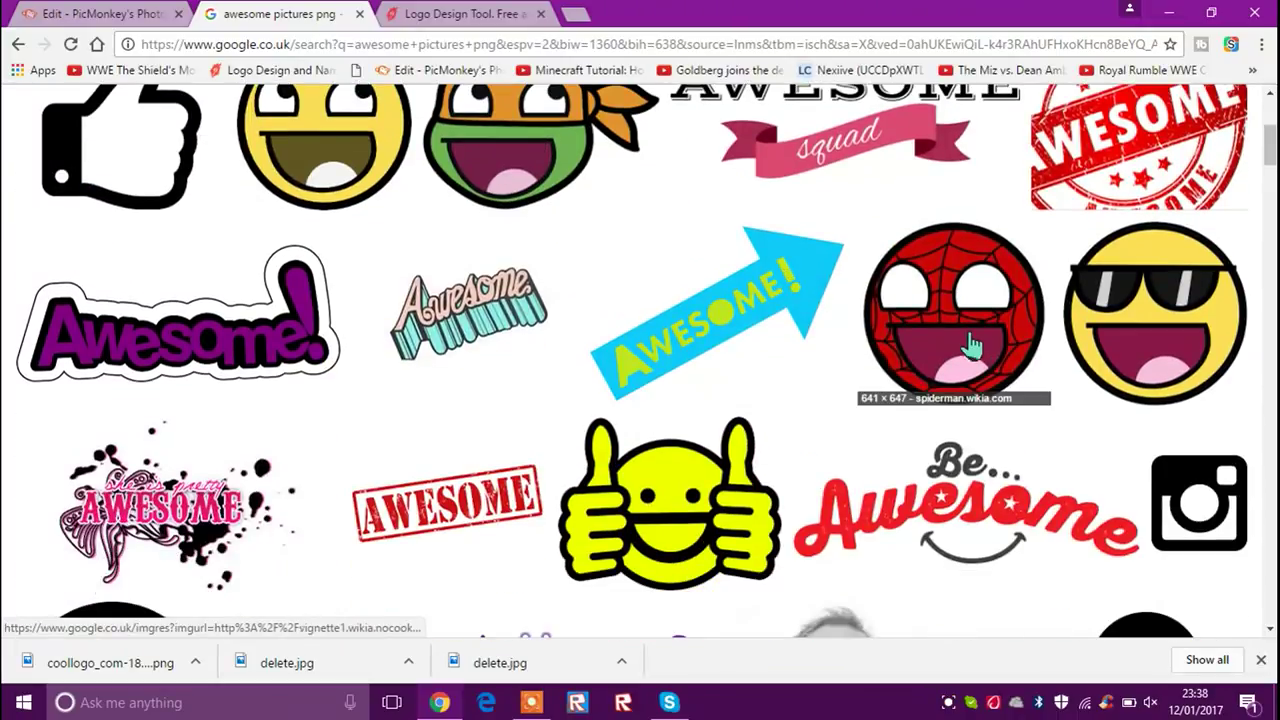
pyautogui.click(978, 342)
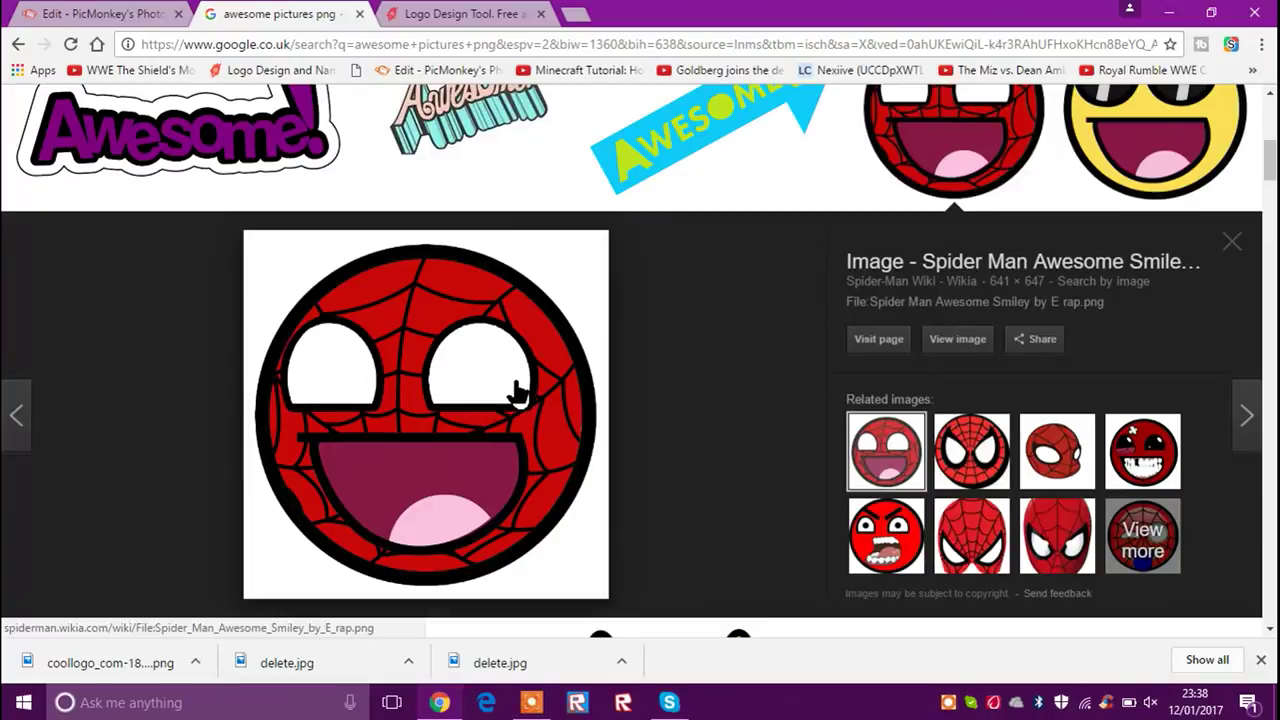
pyautogui.scroll(4, 518, 392)
pyautogui.click(483, 403)
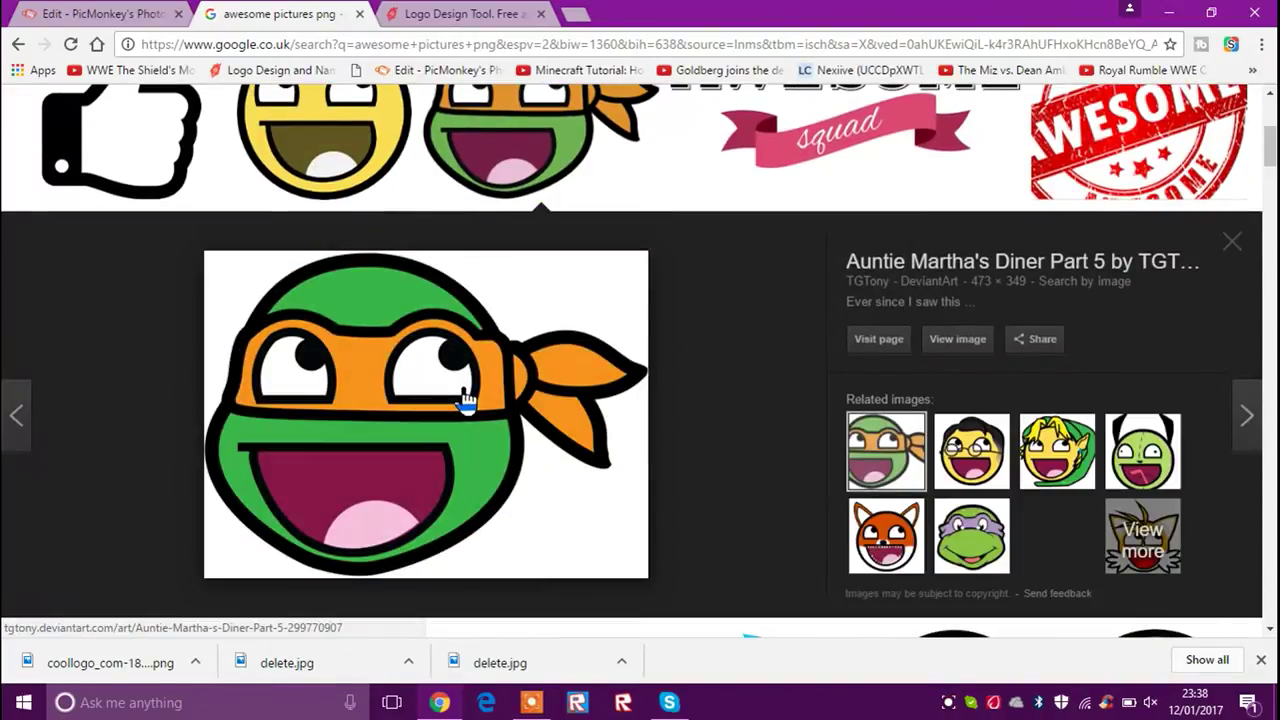
pyautogui.scroll(4, 465, 400)
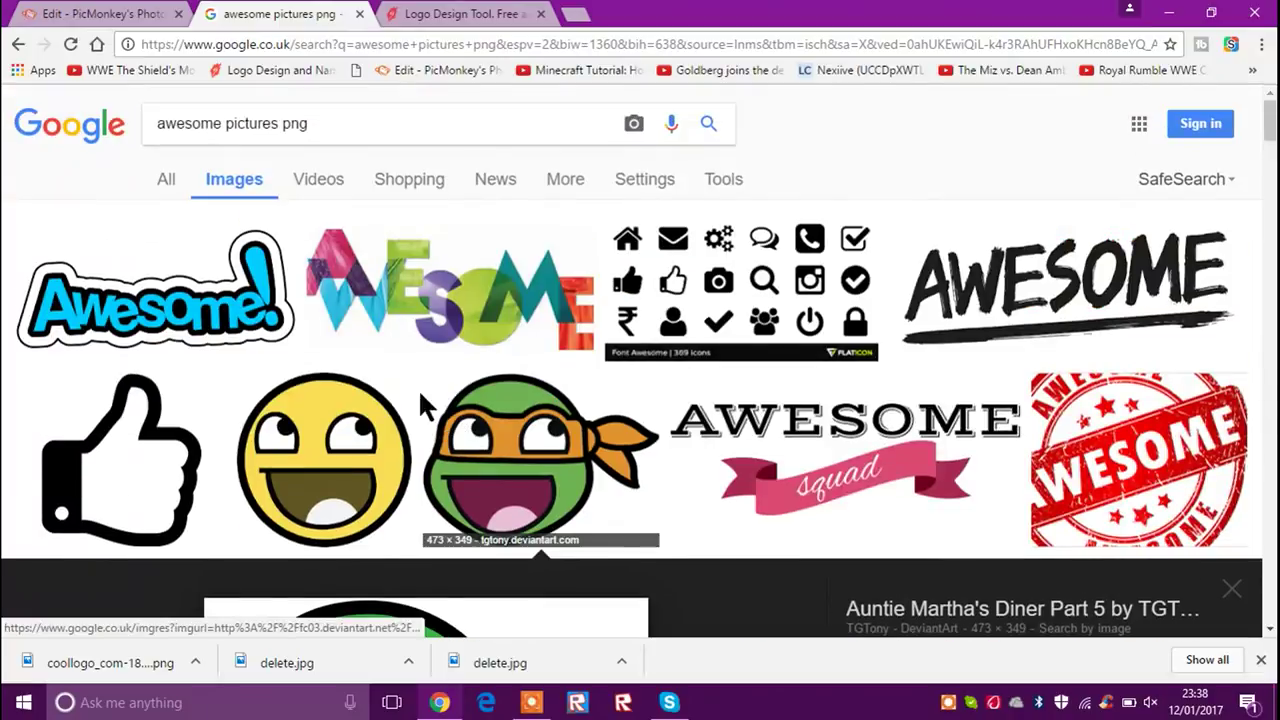
pyautogui.click(335, 440)
pyautogui.click(508, 205)
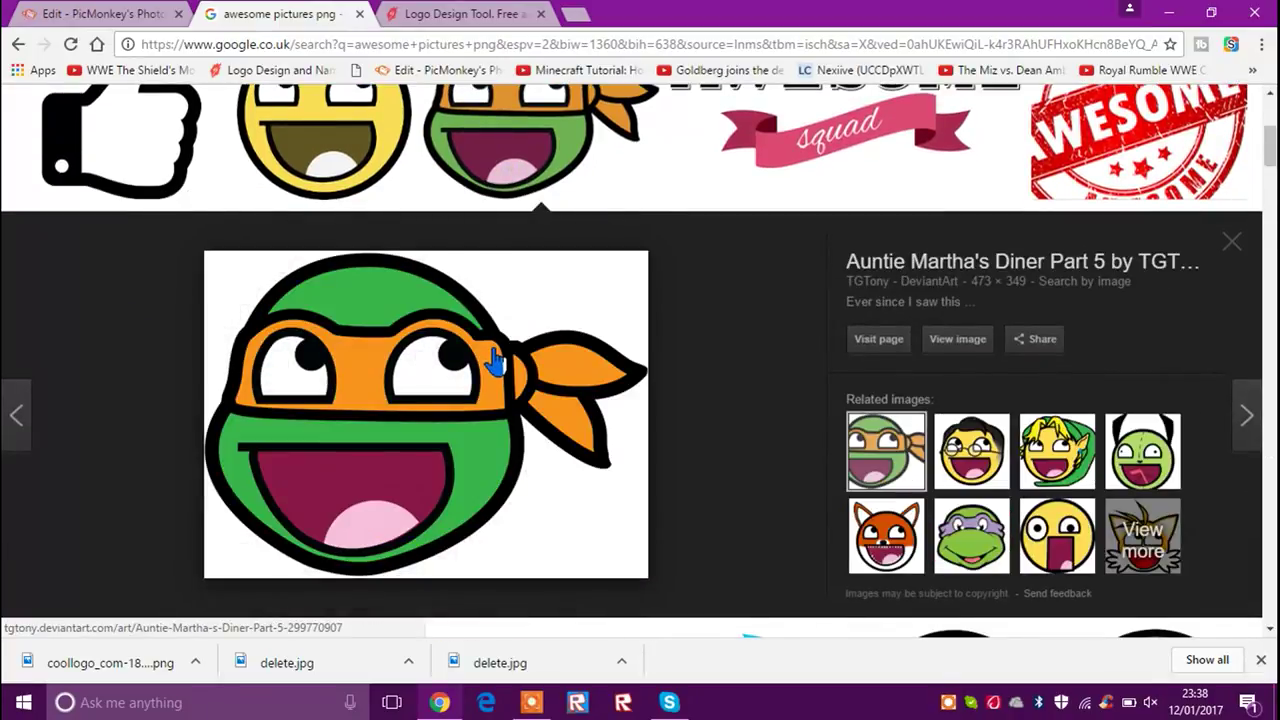
pyautogui.scroll(4, 495, 362)
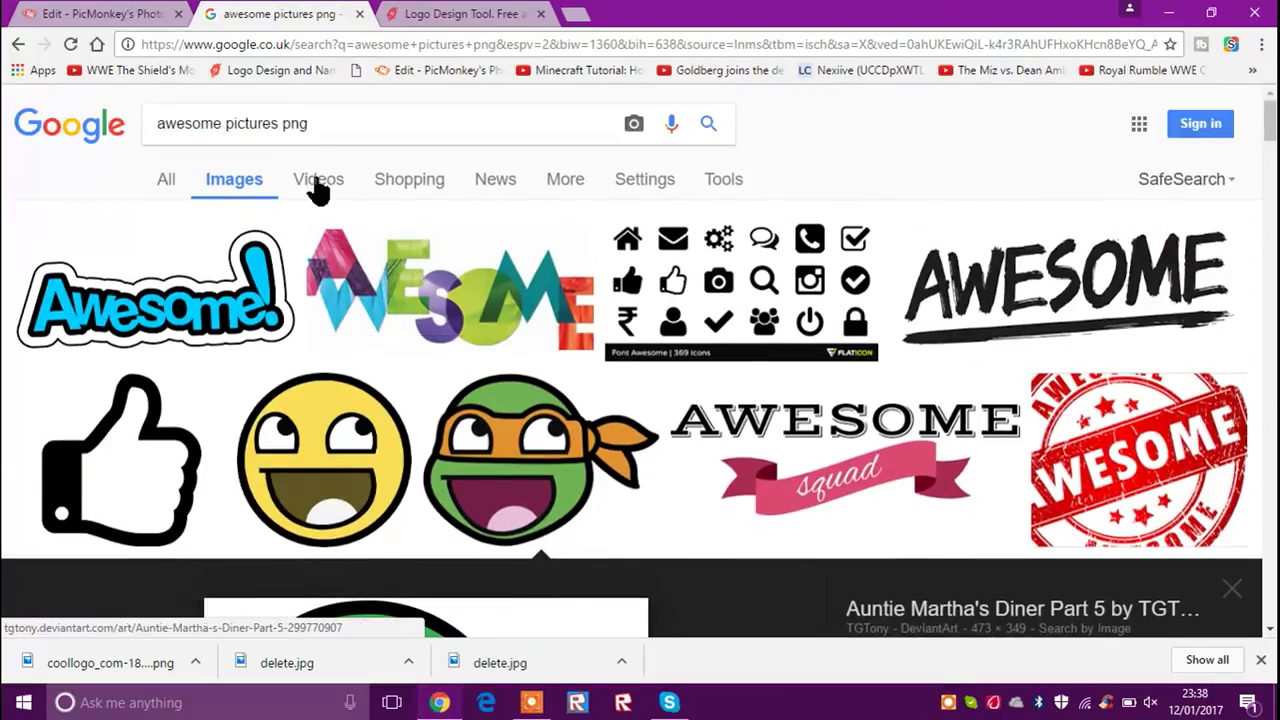
# - Search Google Images for "lol face png"
pyautogui.moveTo(309, 126); pyautogui.dragTo(69, 163)
pyautogui.press('BackSpace')
pyautogui.write('lo')
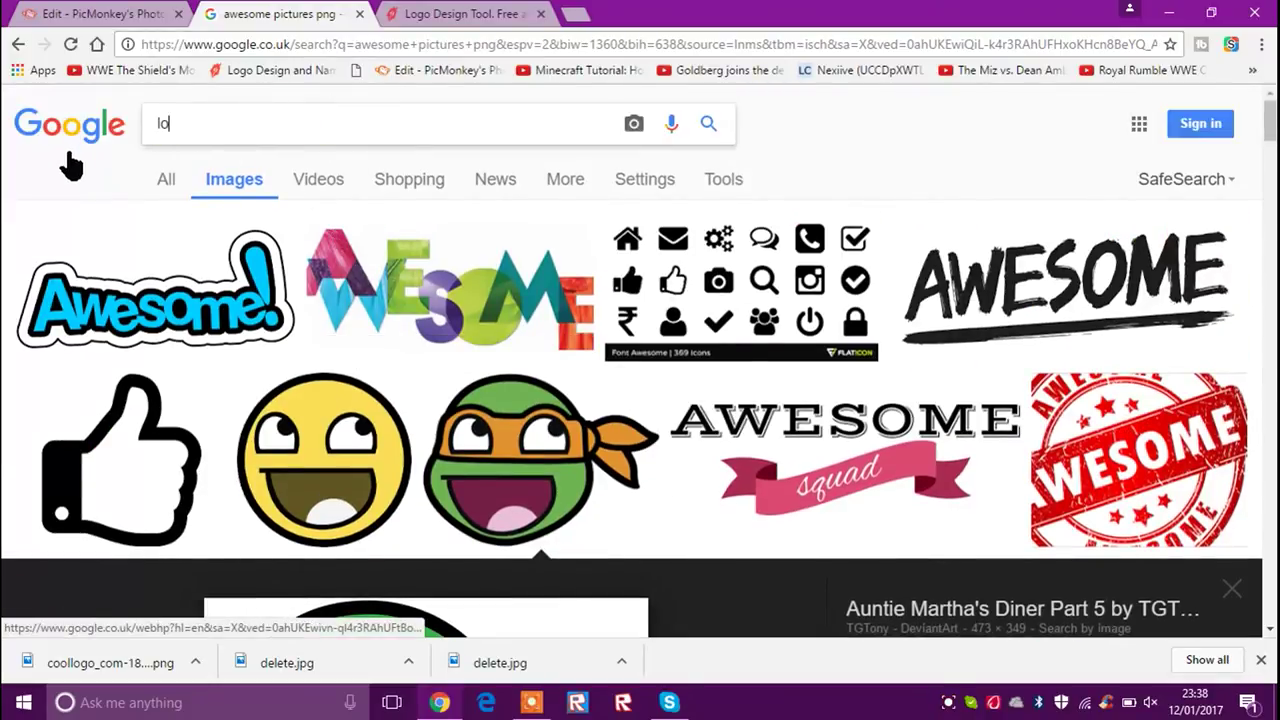
pyautogui.write('l face ')
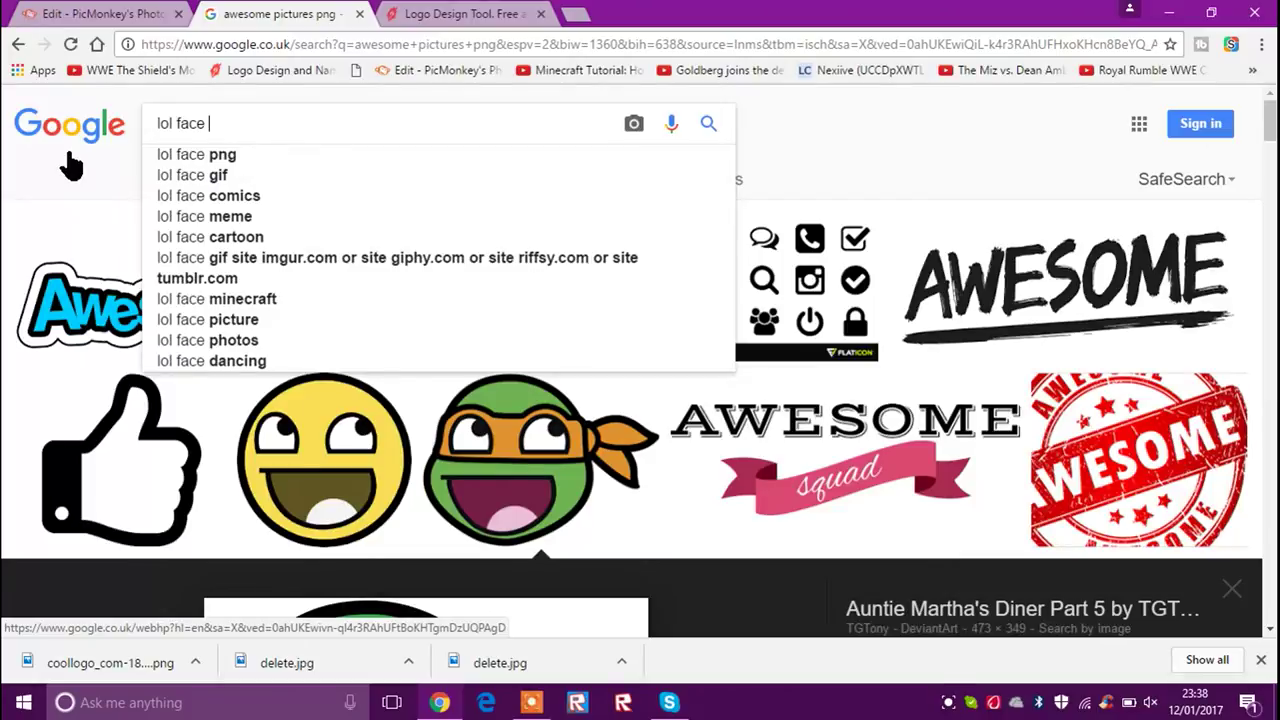
pyautogui.write('png')
pyautogui.press('Return')
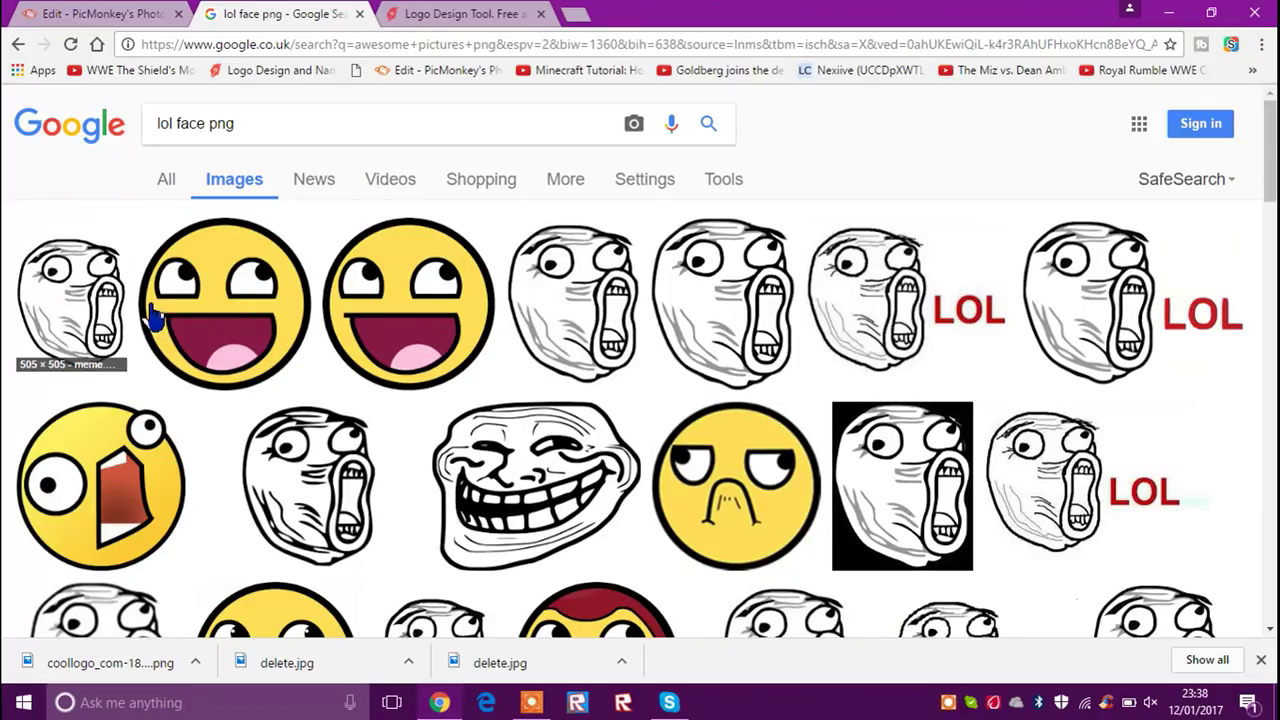
# - Save the Meme Wikia LOLGuy.png image to Saved Pictures, replacing the existing "delete" picture
pyautogui.click(583, 306)
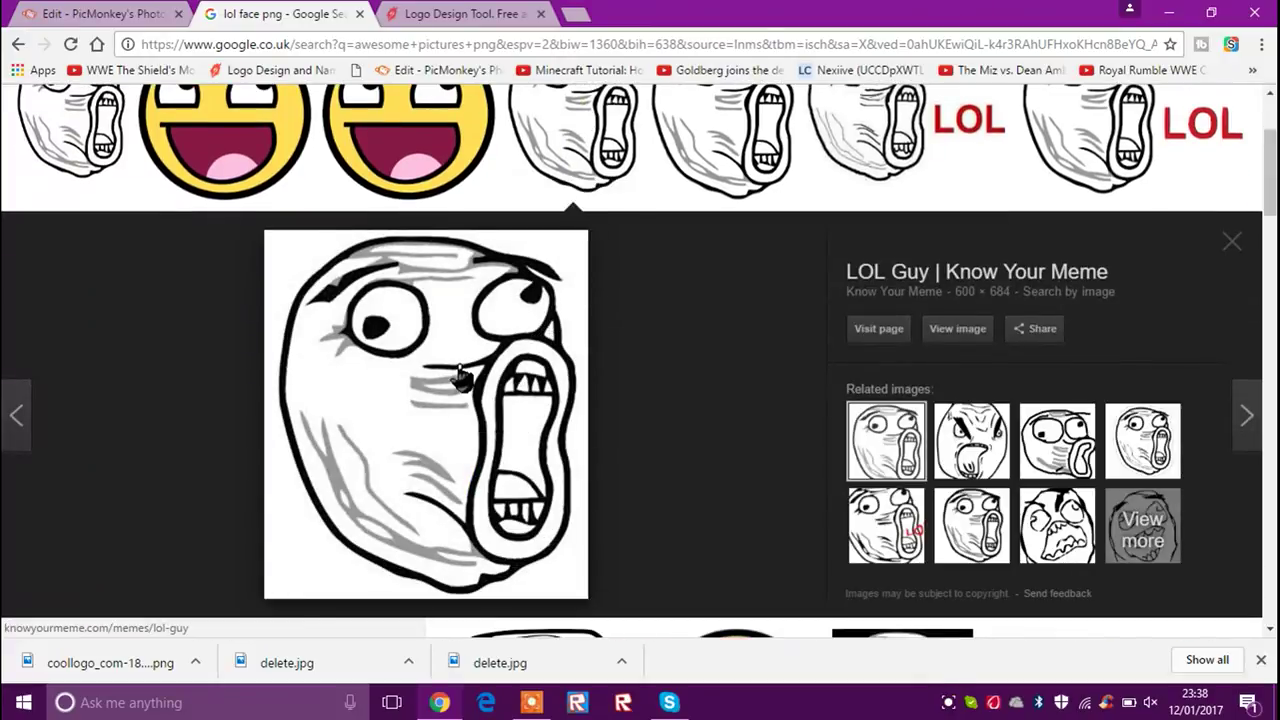
pyautogui.scroll(2, 300, 395)
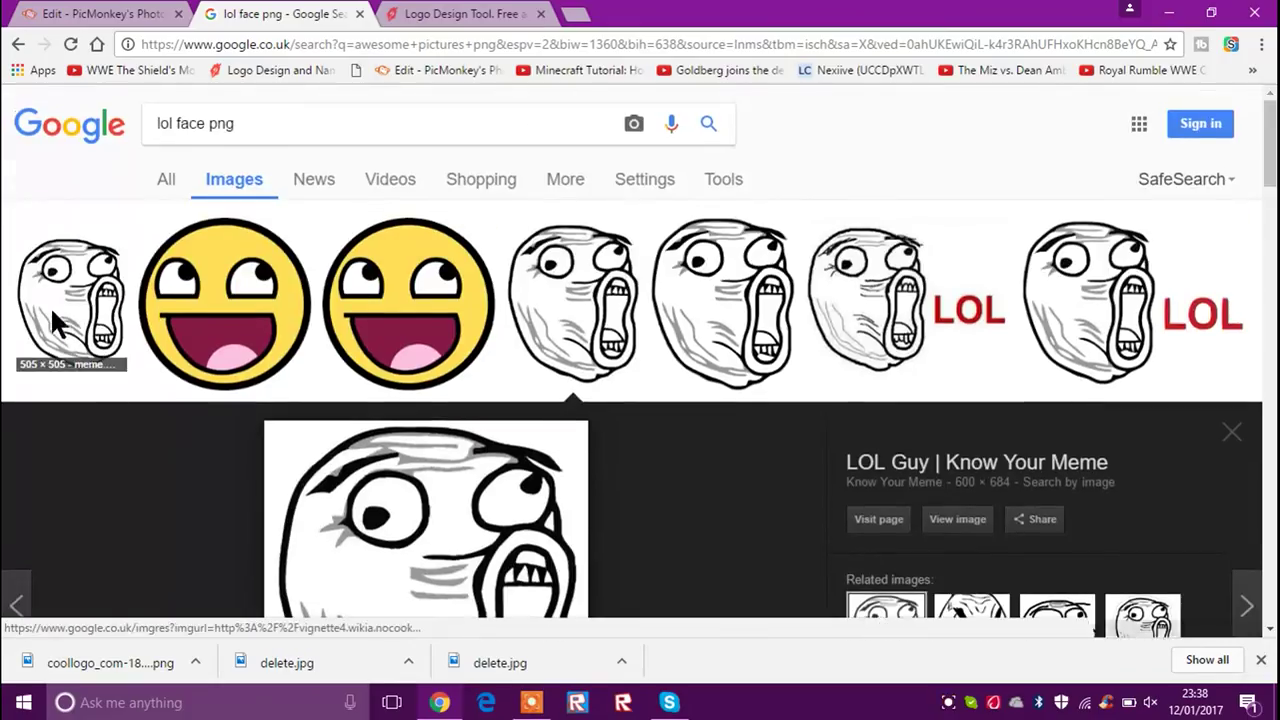
pyautogui.click(50, 318)
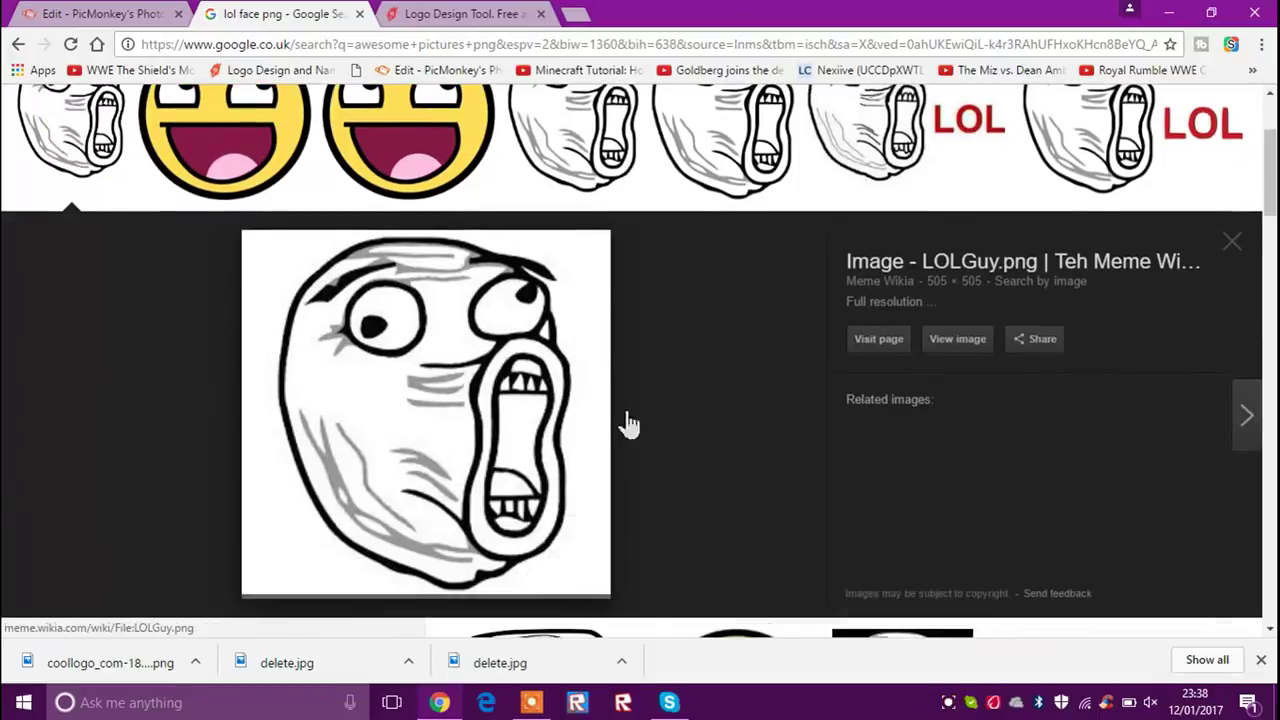
pyautogui.rightClick(508, 428)
pyautogui.click(529, 308)
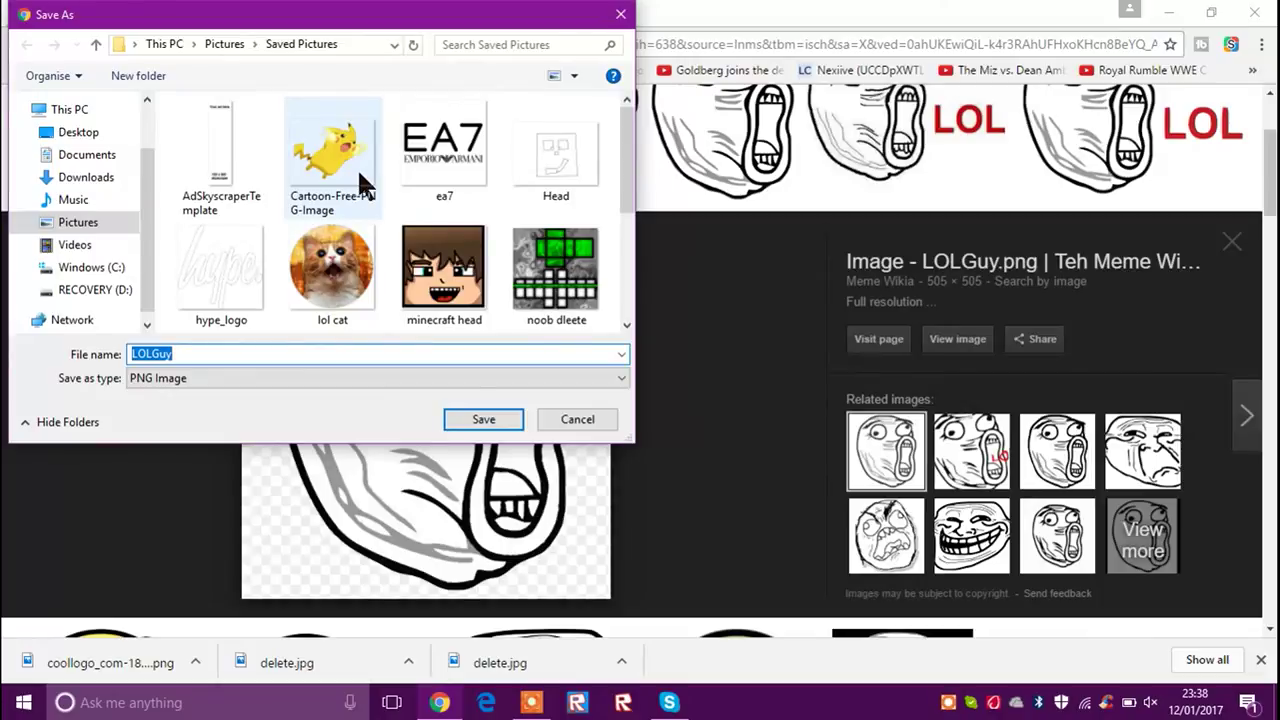
pyautogui.write('del')
pyautogui.press('Down')
pyautogui.press('Down')
pyautogui.press('Return')
pyautogui.click(680, 360)
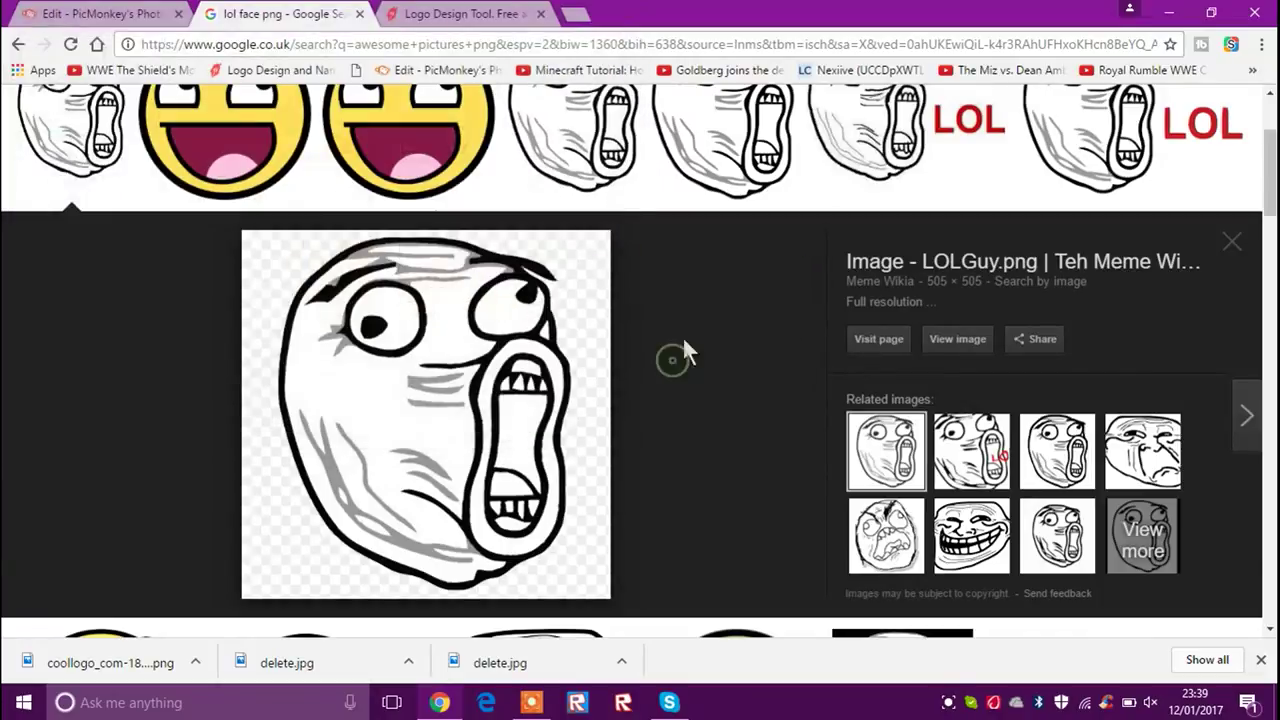
# - Add the "delete" LOL face picture from Saved Pictures as an overlay in PicMonkey and shrink it to under half size
pyautogui.click(120, 14)
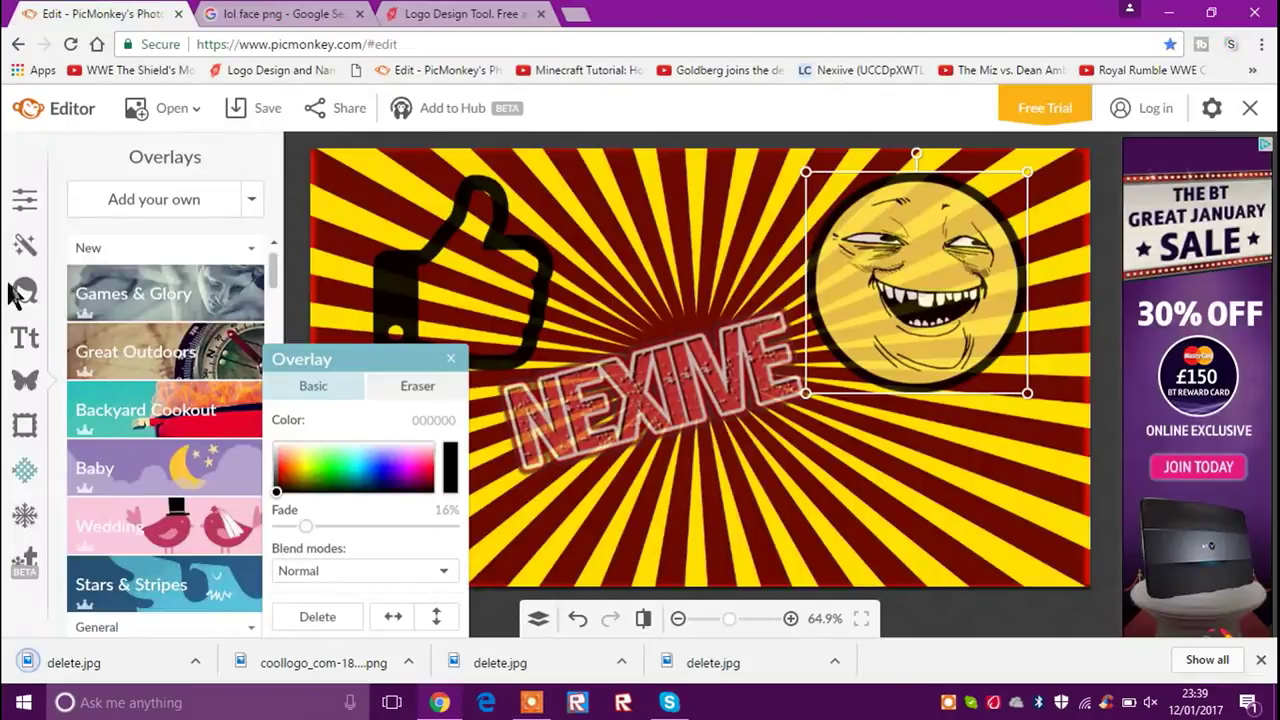
pyautogui.click(213, 196)
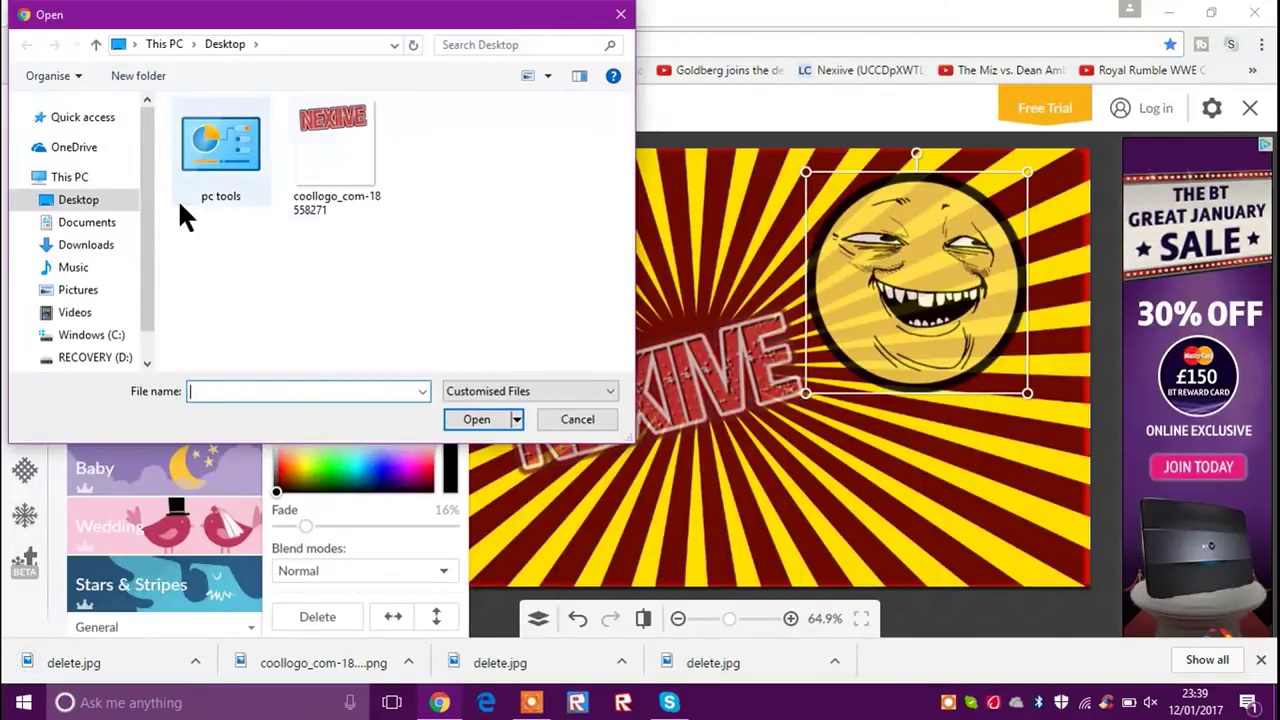
pyautogui.click(79, 289)
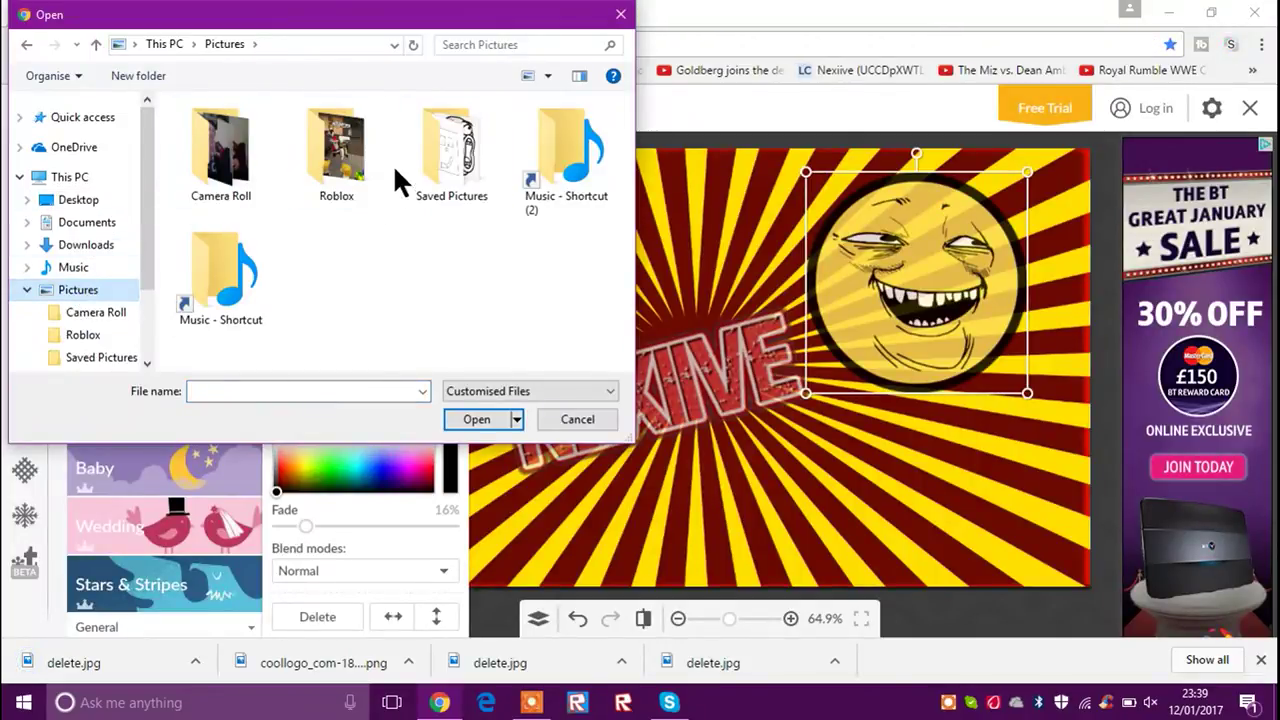
pyautogui.click(438, 140)
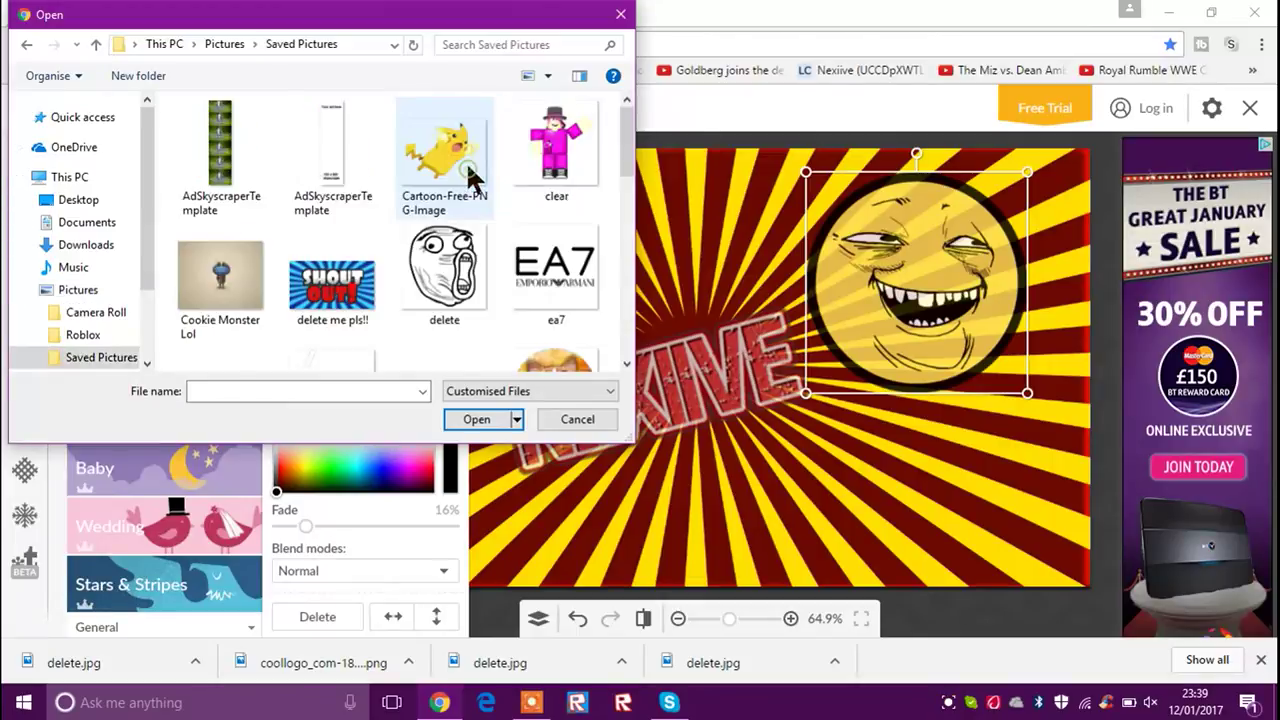
pyautogui.click(462, 276)
pyautogui.click(476, 420)
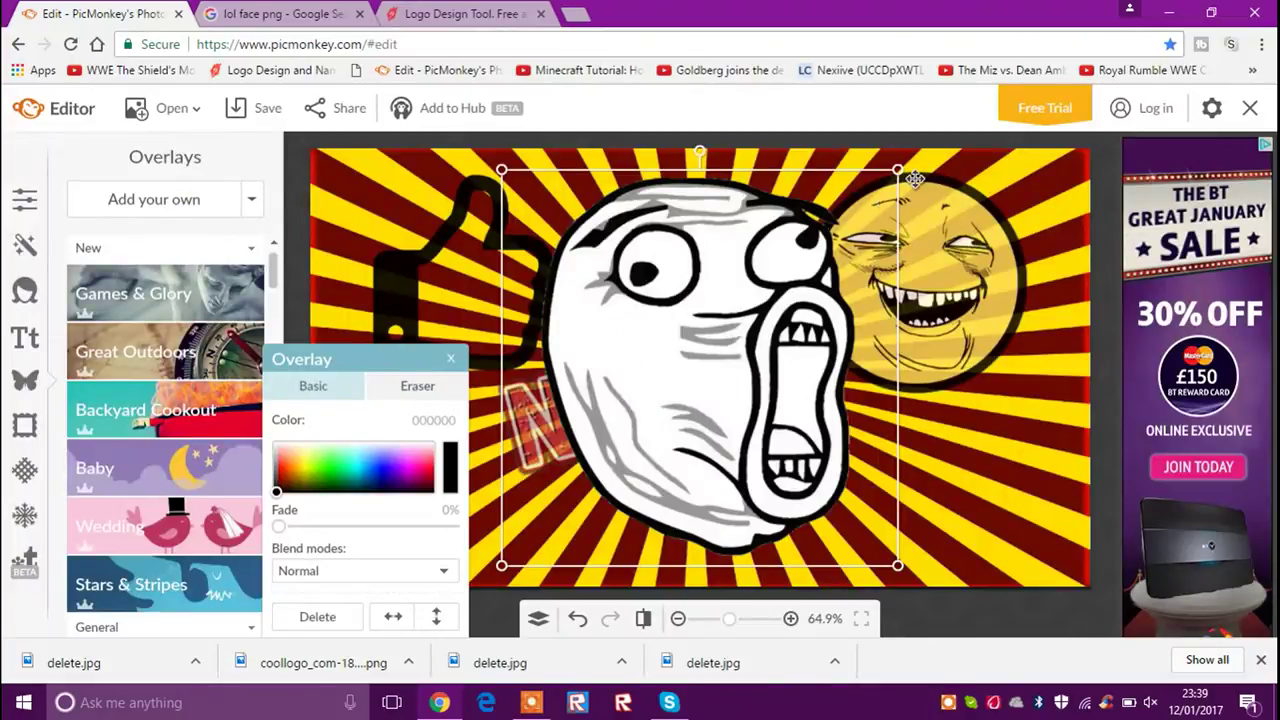
pyautogui.moveTo(900, 170); pyautogui.dragTo(686, 360)
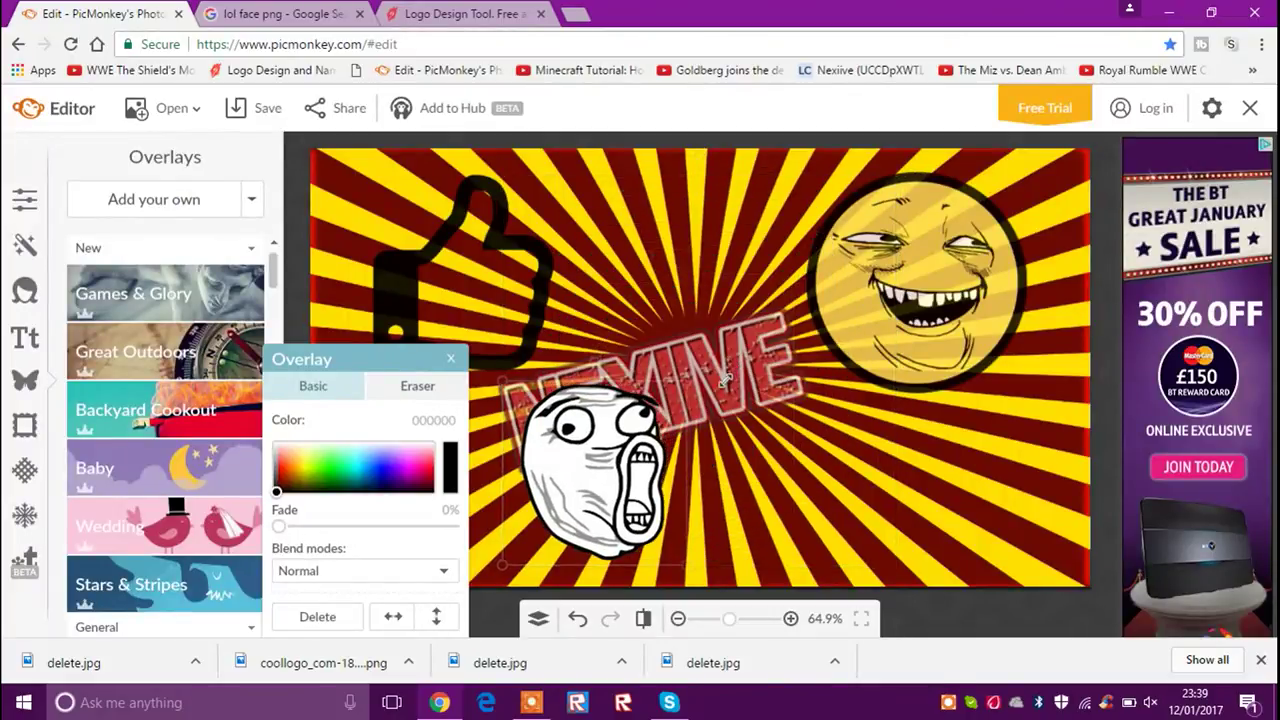
# - Move the LOL face below the yellow smiley, near the picture's lower edge, and fade it to 16%
pyautogui.moveTo(602, 485); pyautogui.dragTo(874, 490)
pyautogui.moveTo(940, 412)
pyautogui.mouseDown()
pyautogui.moveTo(932, 402)
pyautogui.moveTo(958, 372)
pyautogui.moveTo(943, 412)
pyautogui.mouseUp()
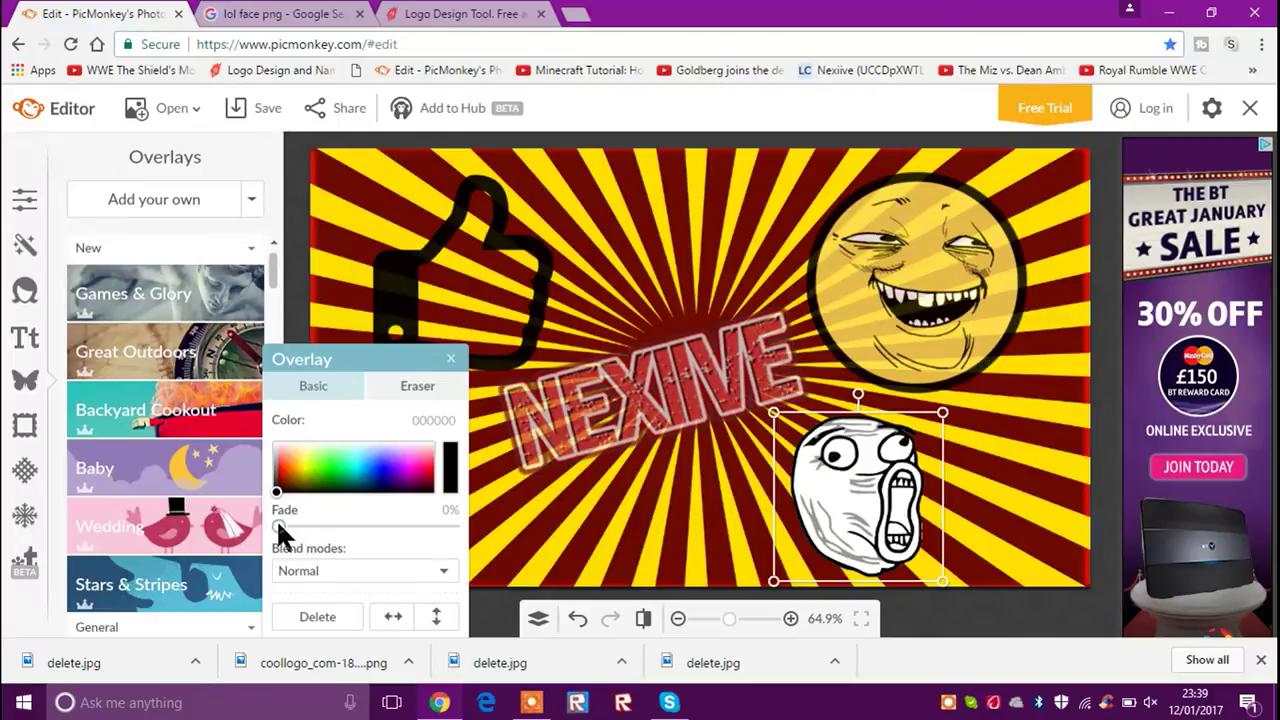
pyautogui.moveTo(293, 540); pyautogui.dragTo(310, 541)
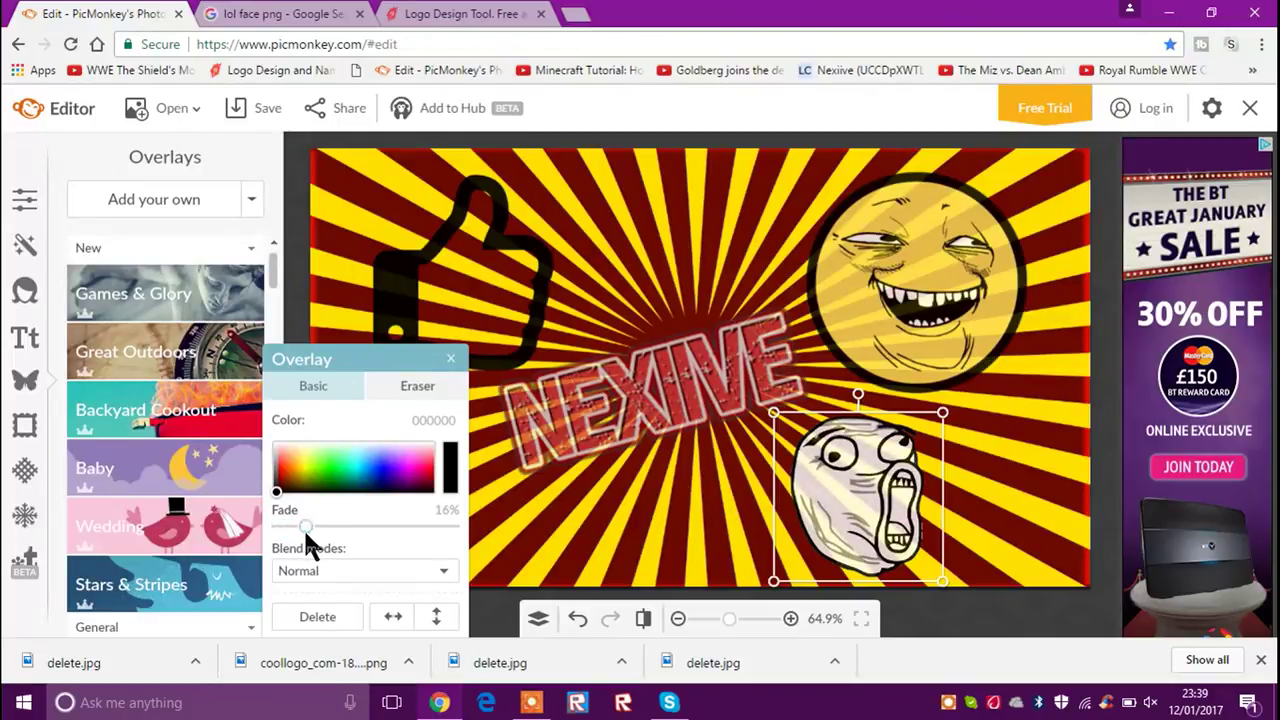
pyautogui.click(450, 358)
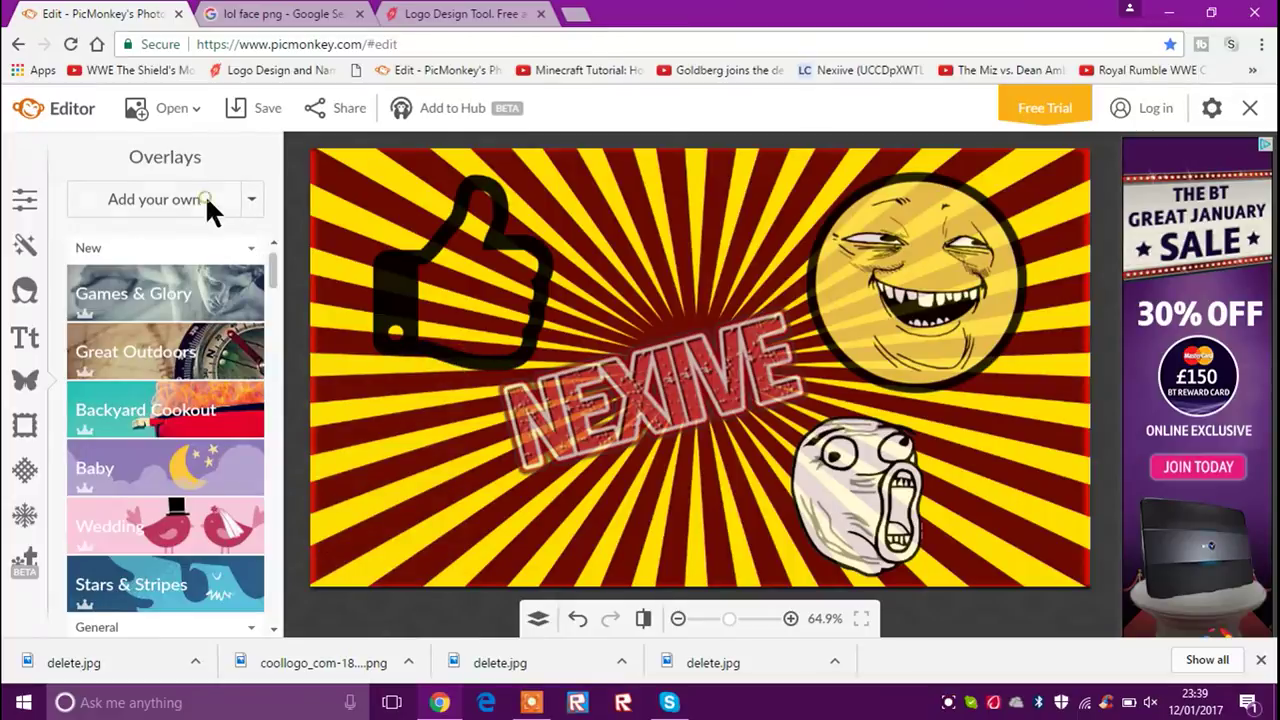
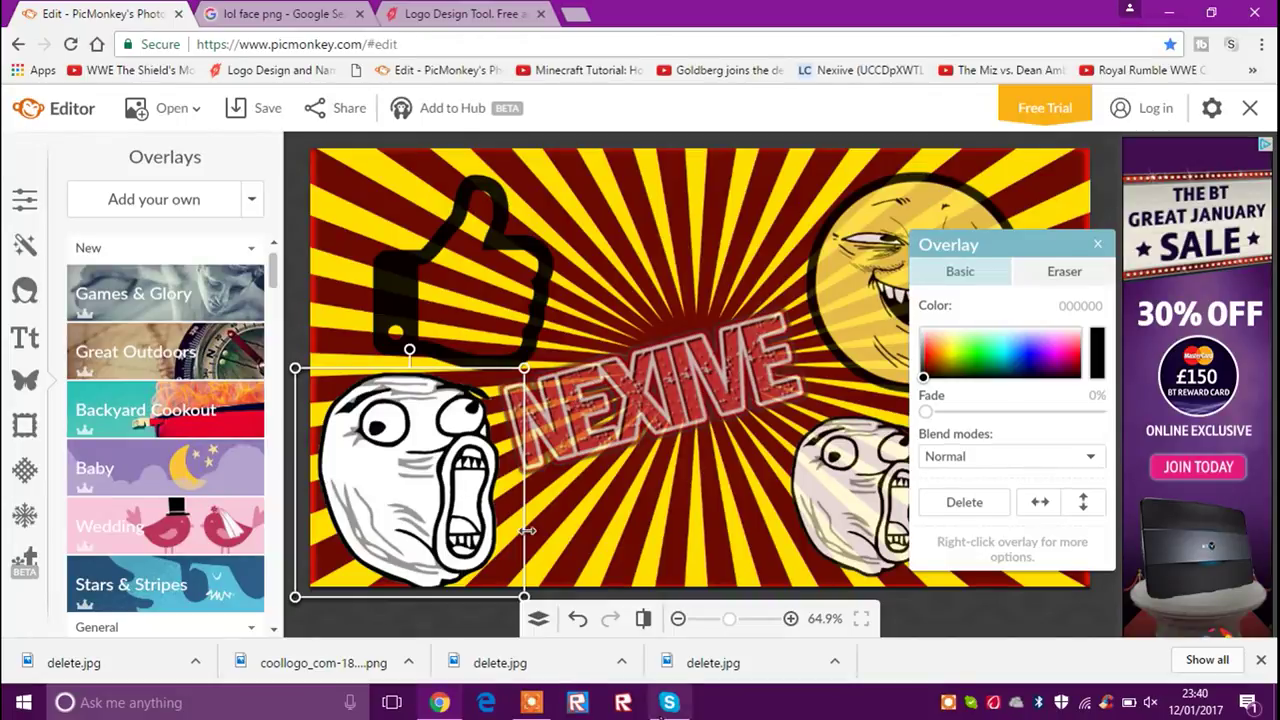
# - Fade the second LOL face to 22% and shrink it into the lower-left corner of the picture
pyautogui.moveTo(927, 408); pyautogui.dragTo(964, 408)
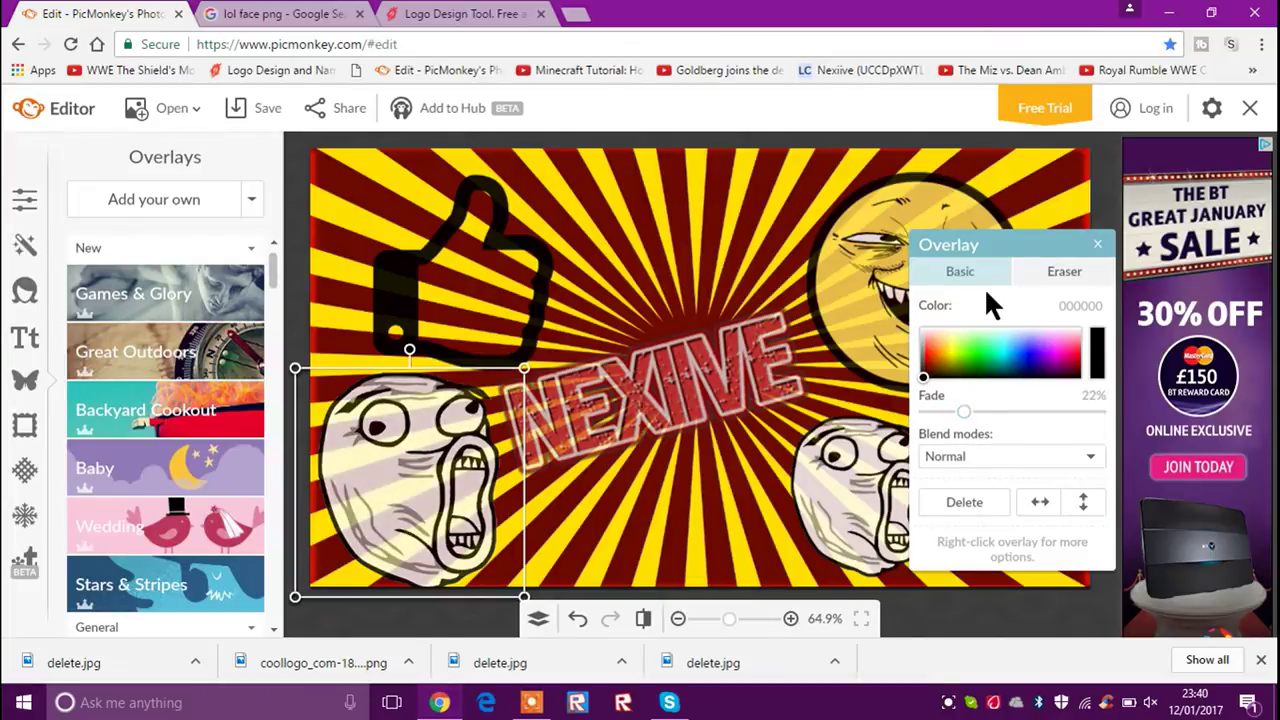
pyautogui.click(1097, 245)
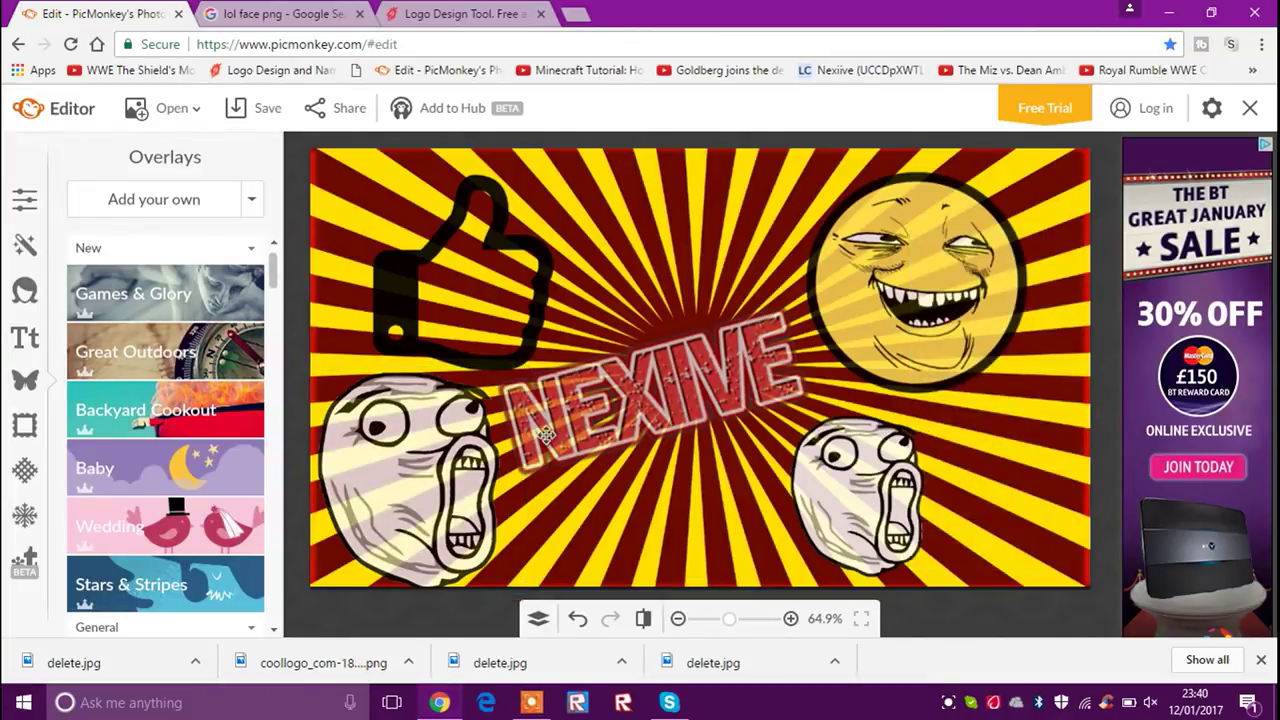
pyautogui.click(462, 440)
pyautogui.moveTo(522, 368); pyautogui.dragTo(477, 415)
pyautogui.moveTo(389, 505); pyautogui.dragTo(390, 497)
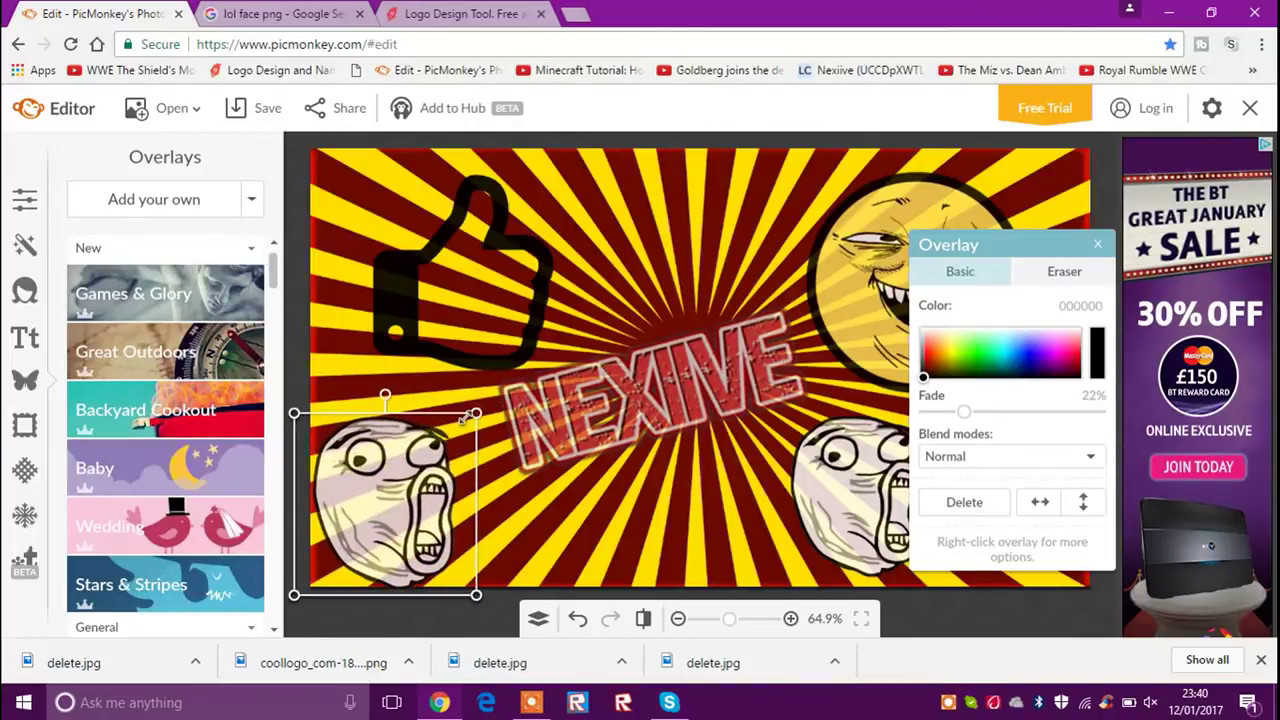
pyautogui.moveTo(477, 413); pyautogui.dragTo(468, 429)
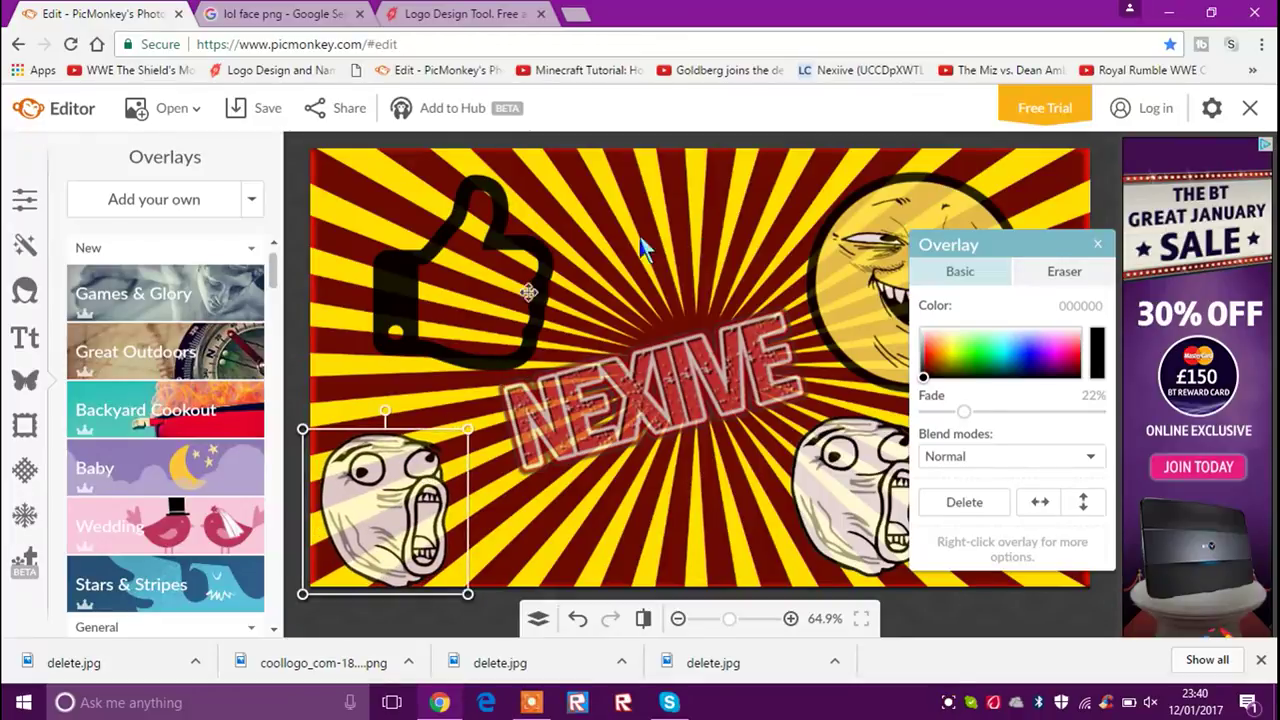
pyautogui.click(1097, 244)
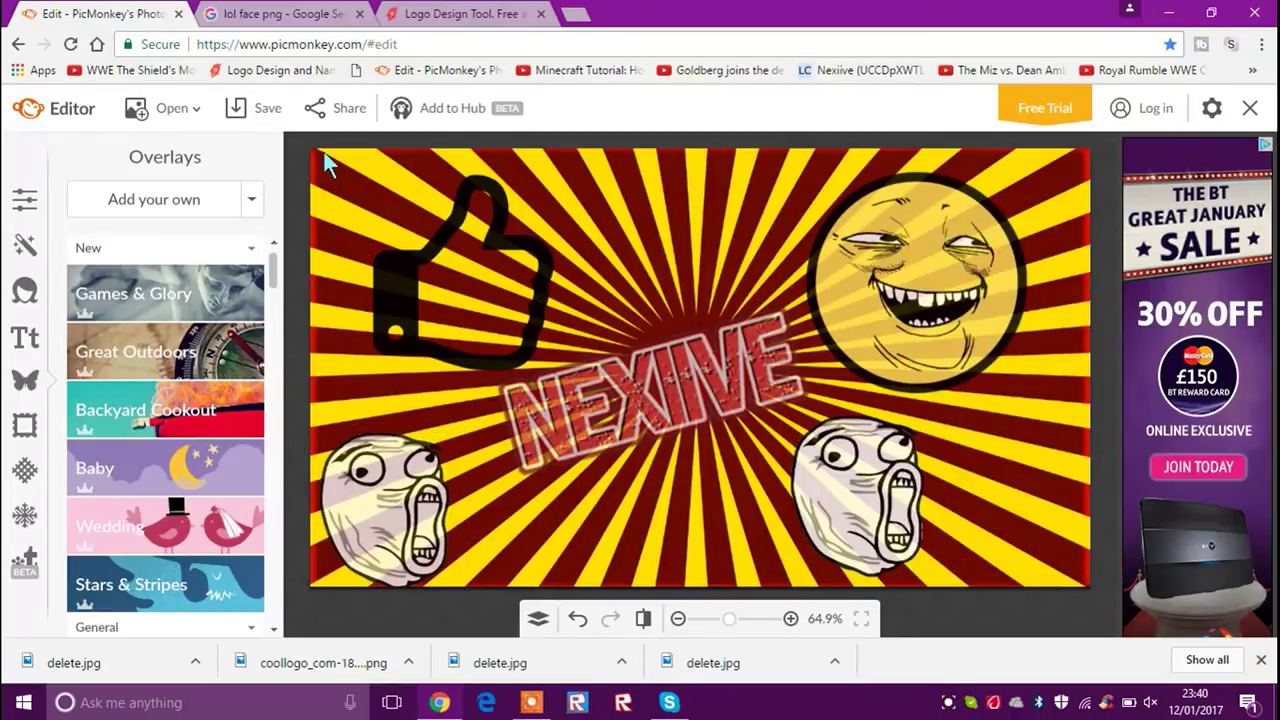
# - Switch to FlamingText and reopen the Nexiive logo's text settings with the current logo text selected
pyautogui.hotkey('ctrl', '3')
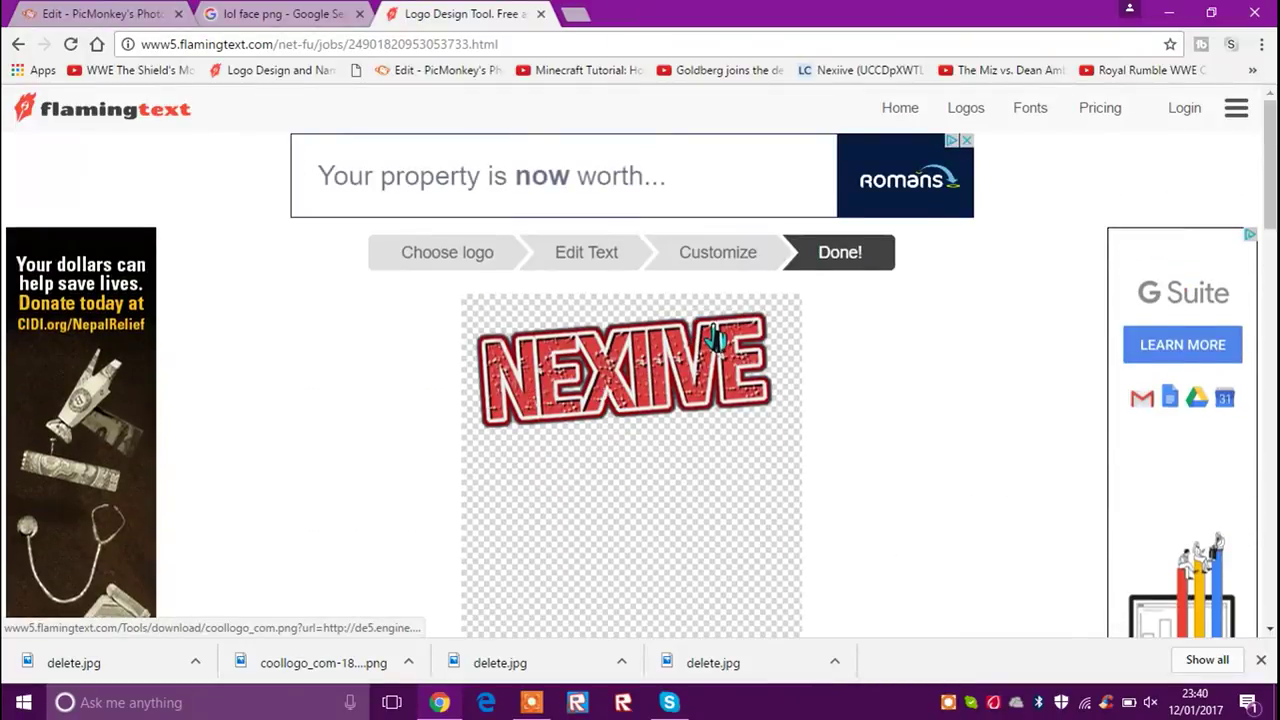
pyautogui.click(648, 268)
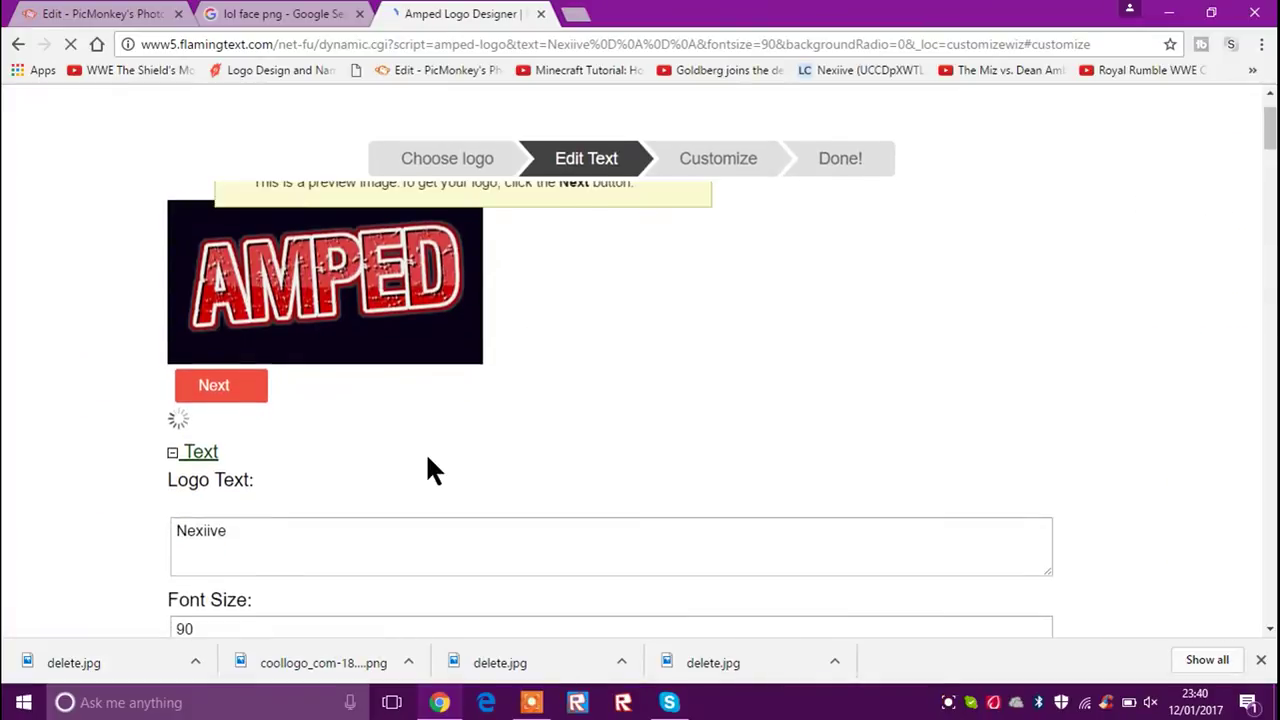
pyautogui.scroll(-2, 360, 482)
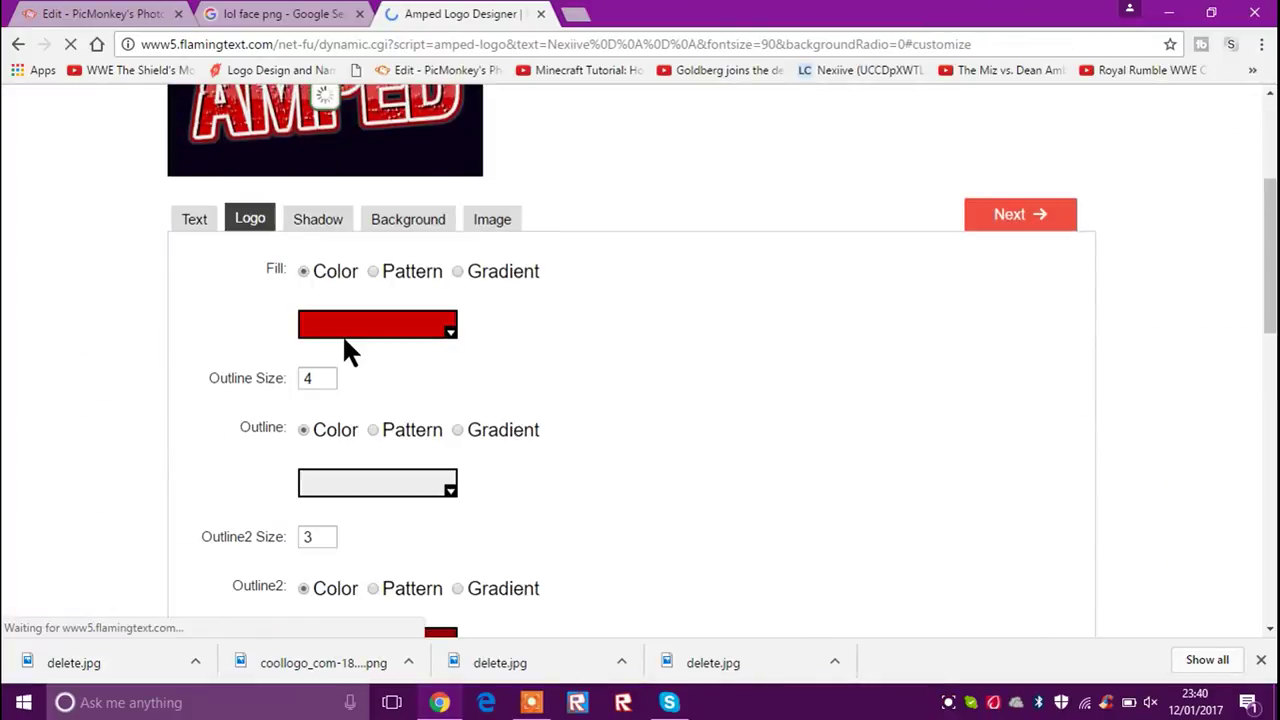
pyautogui.click(203, 222)
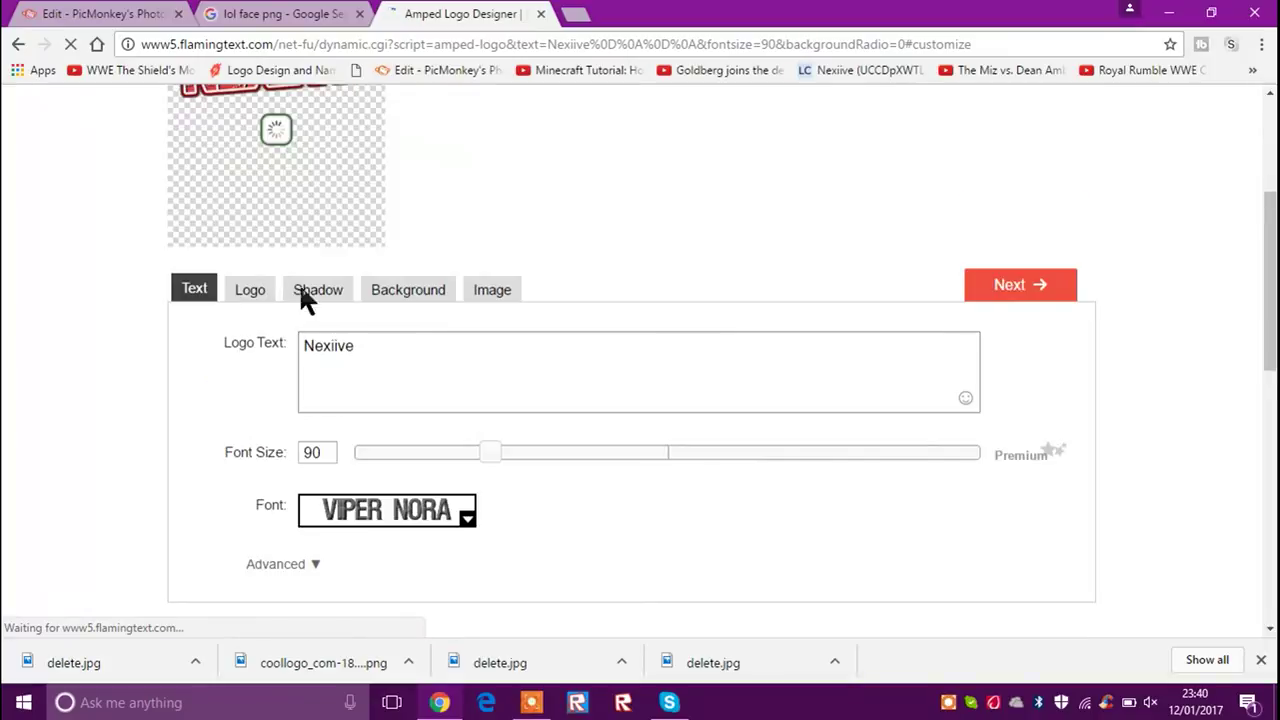
pyautogui.moveTo(266, 340); pyautogui.dragTo(360, 391)
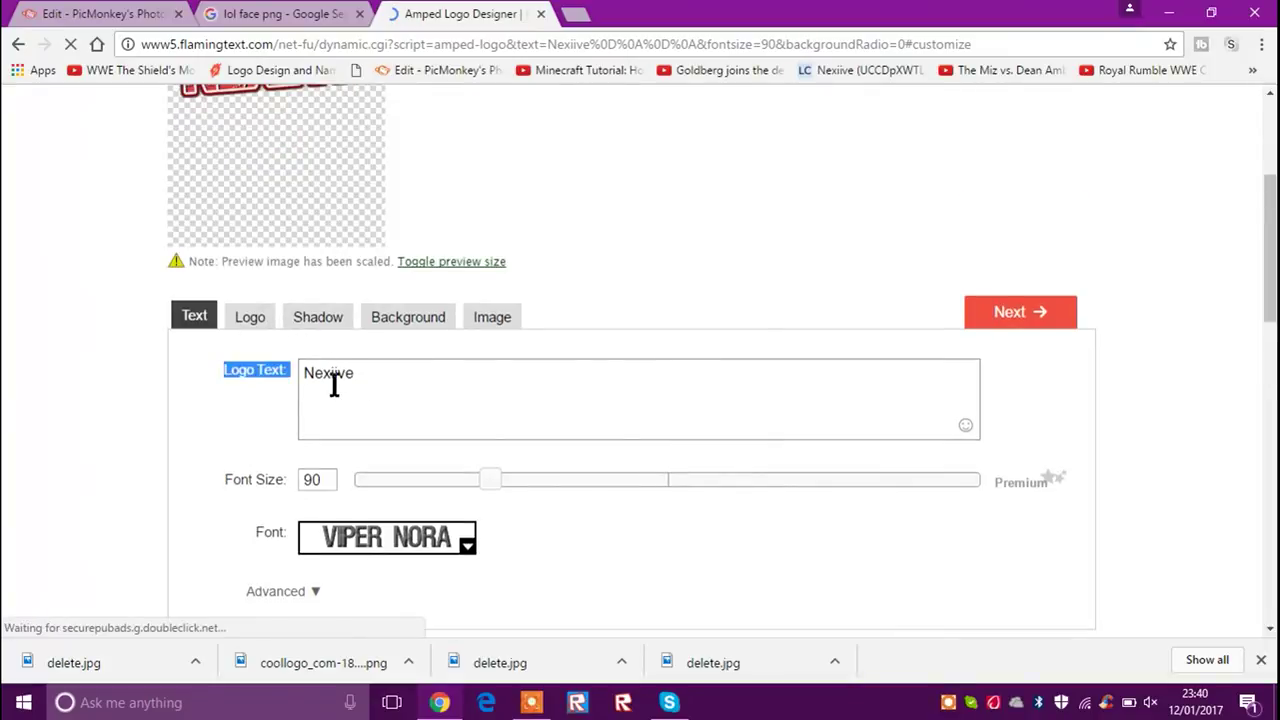
pyautogui.click(335, 386)
pyautogui.doubleClick(330, 376)
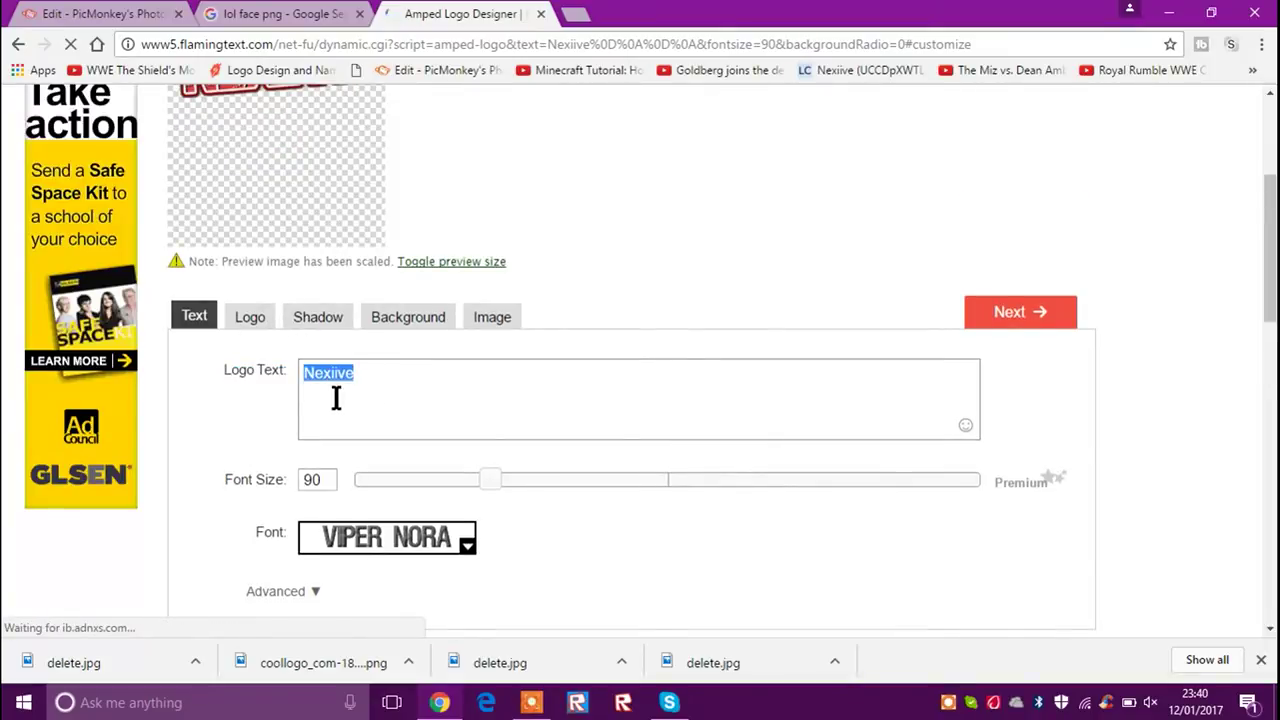
# - Replace the logo text with "Triggerd" and try to correct its spelling
pyautogui.press('BackSpace')
pyautogui.write('Triggerd')
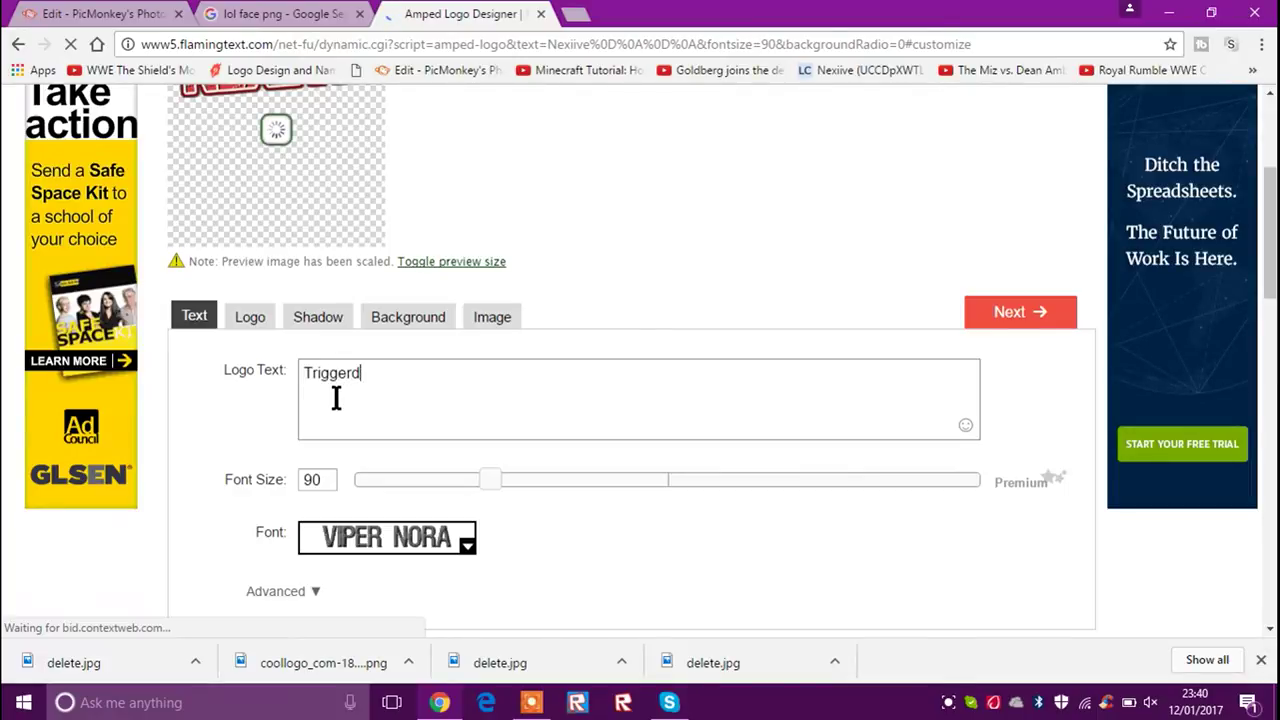
pyautogui.press('BackSpace')
pyautogui.press('BackSpace')
pyautogui.press('BackSpace')
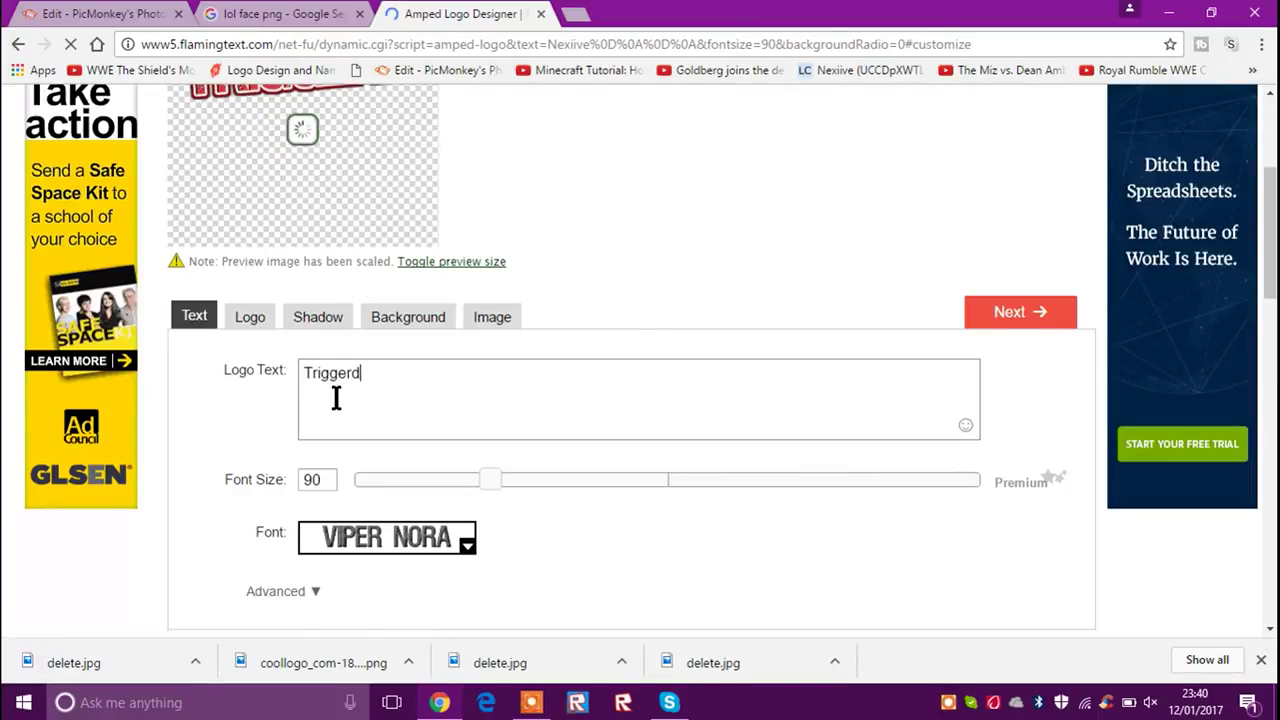
pyautogui.press('BackSpace')
pyautogui.write('ered')
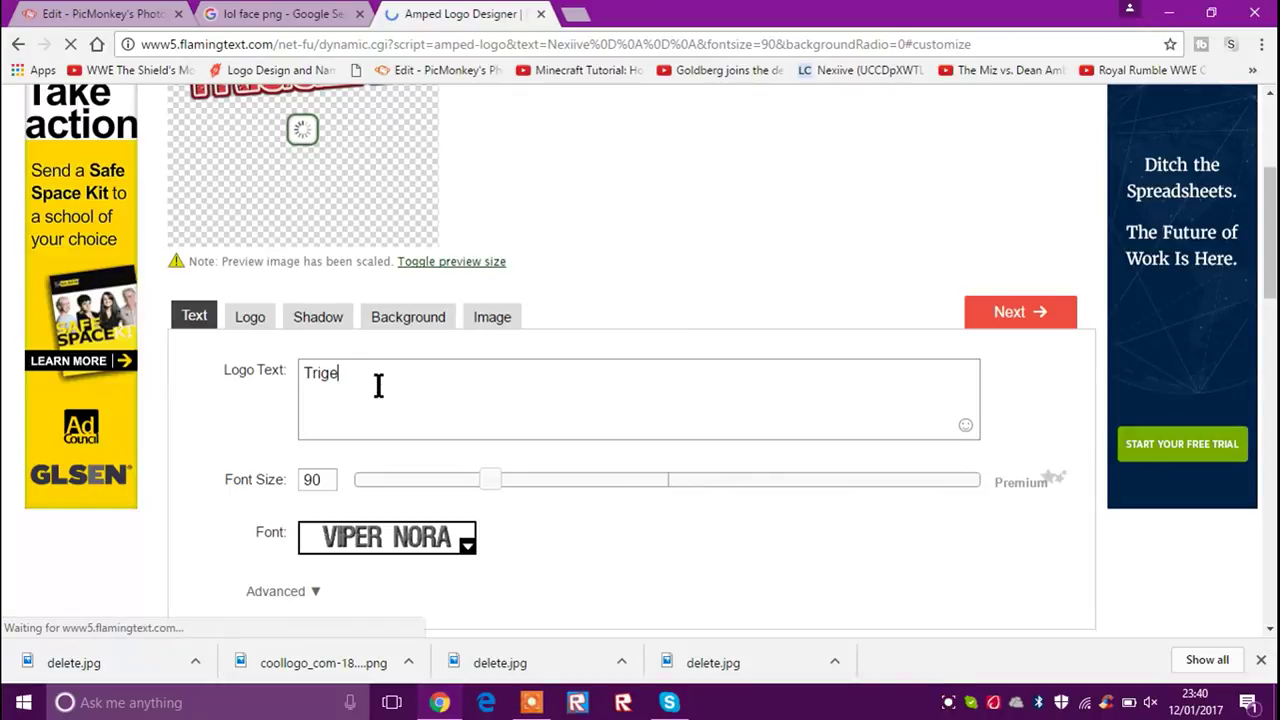
pyautogui.press('BackSpace')
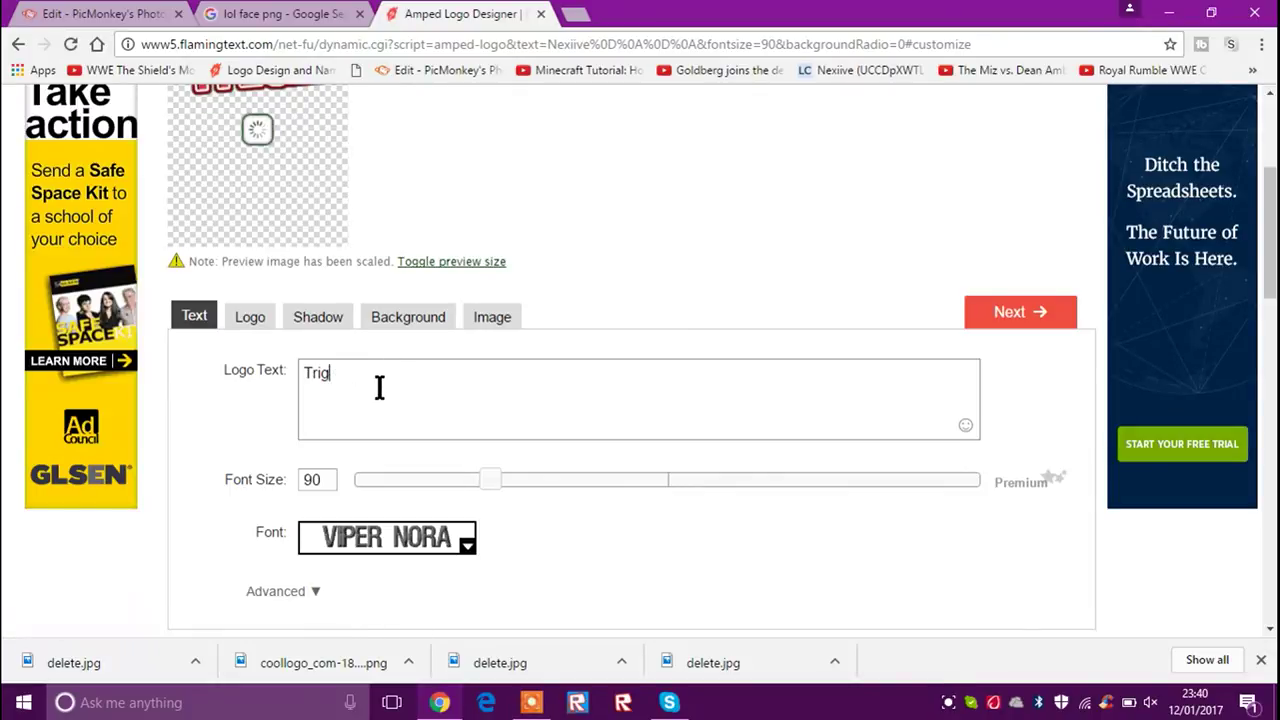
# - Look up the spelling of "triggered" in a new tab's search suggestions, copy the word and return to the logo designer
pyautogui.click(588, 20)
pyautogui.write('tr')
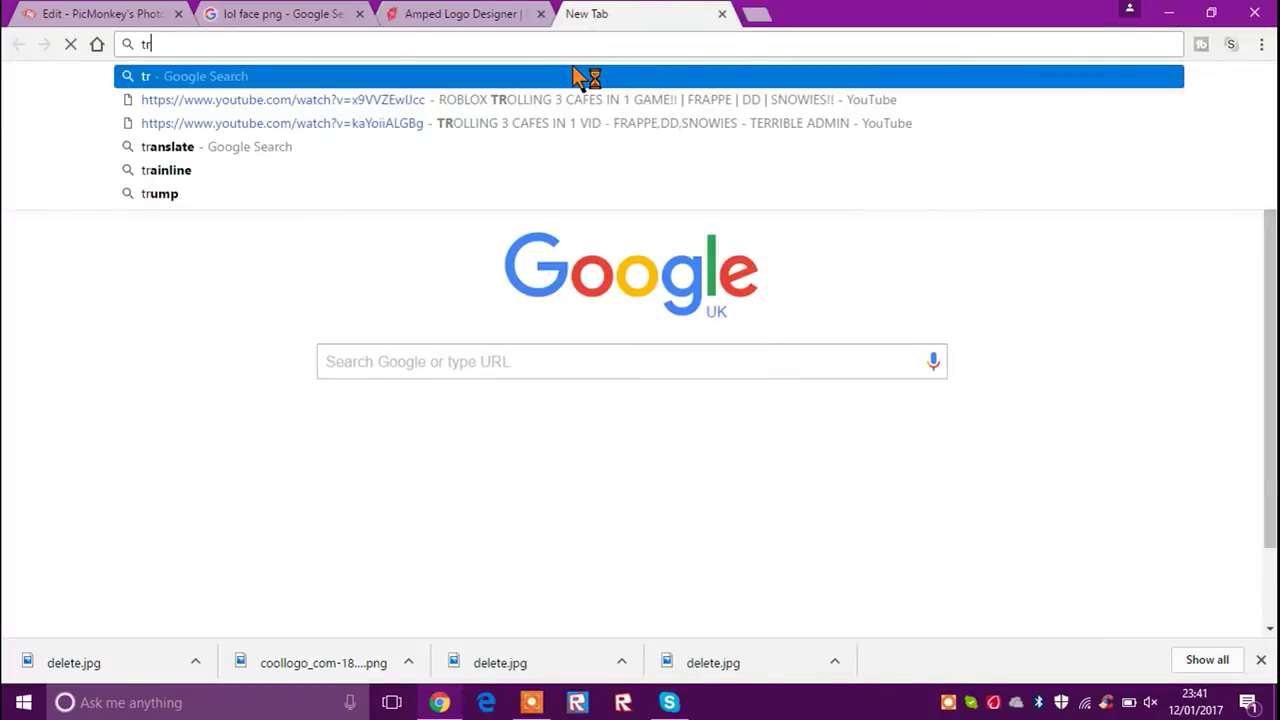
pyautogui.write('i')
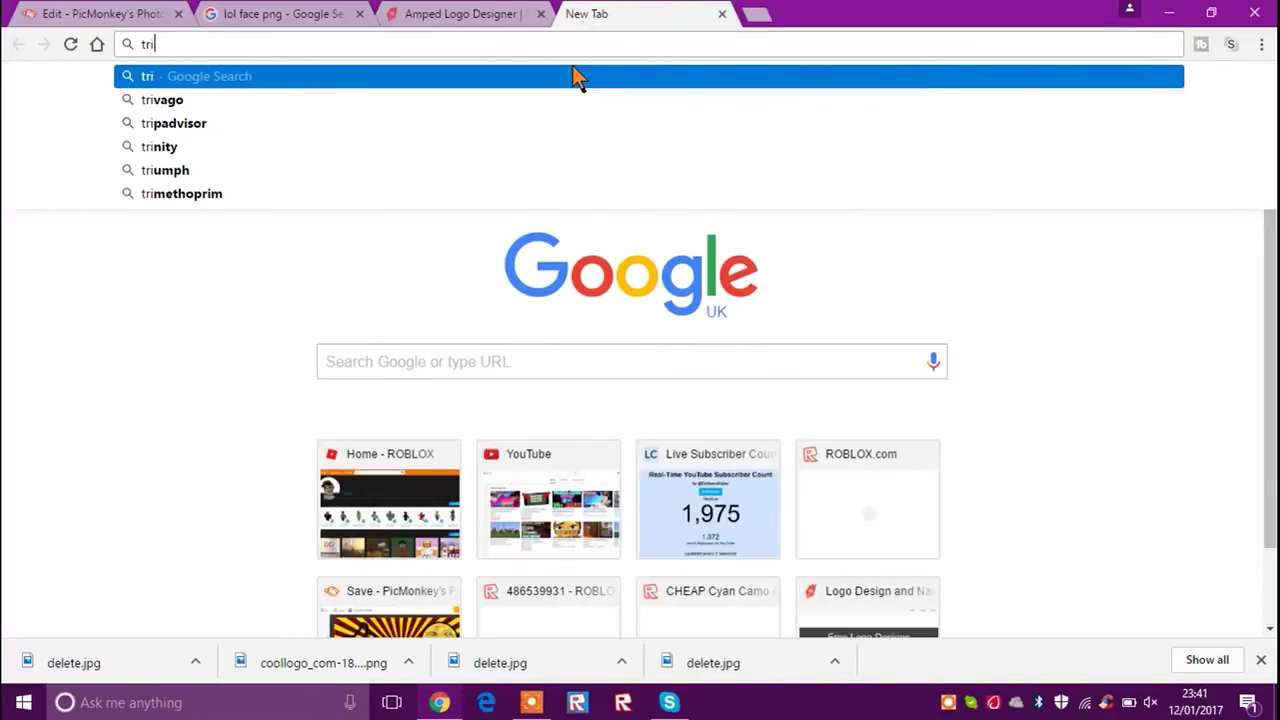
pyautogui.write('gg')
pyautogui.press('Down')
pyautogui.press('Down')
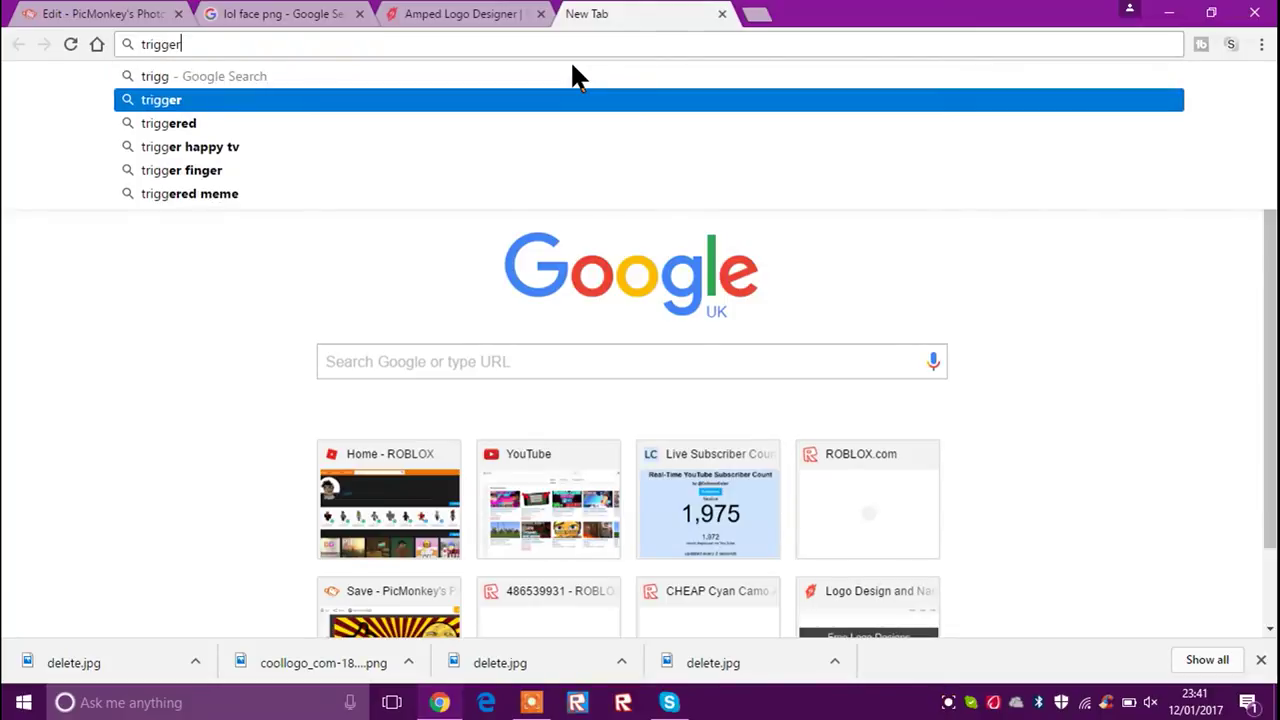
pyautogui.moveTo(222, 44); pyautogui.dragTo(145, 66)
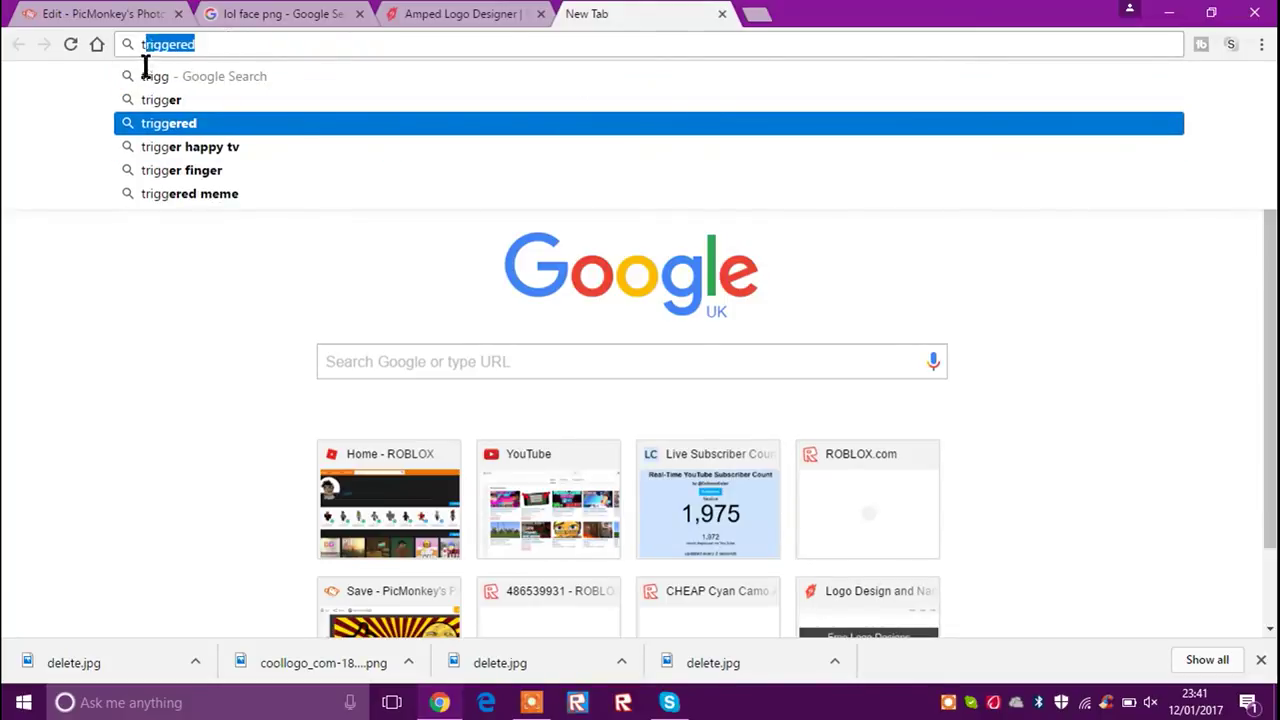
pyautogui.rightClick(145, 44)
pyautogui.click(192, 113)
pyautogui.click(460, 13)
pyautogui.click(722, 13)
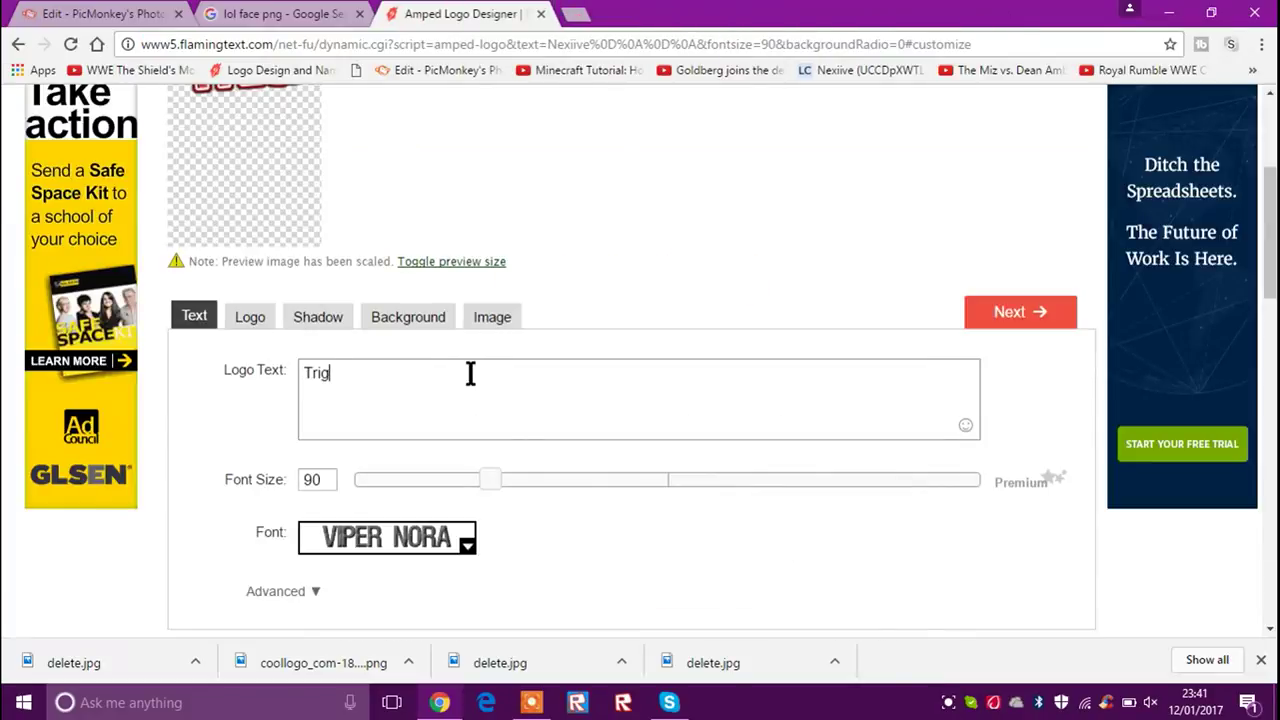
# - Replace the logo text with the copied word and capitalise it as "Triggered"
pyautogui.hotkey('ctrl', 'v')
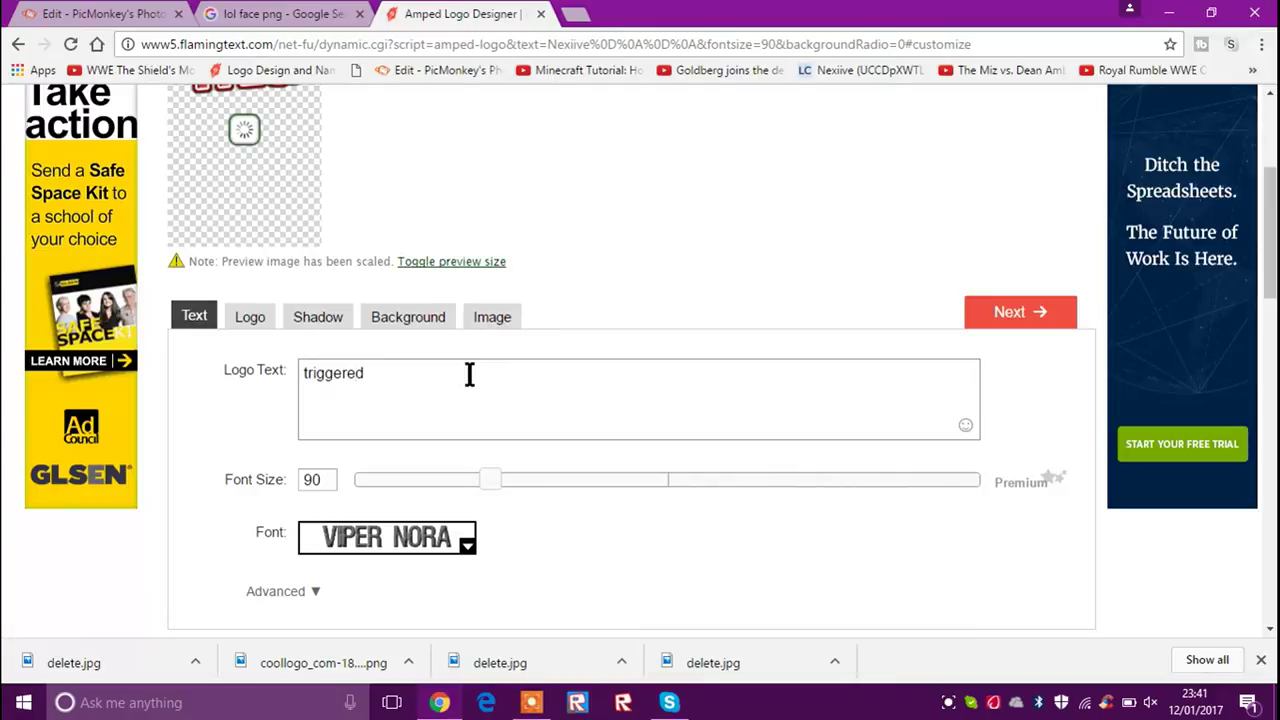
pyautogui.press('BackSpace')
pyautogui.write('T')
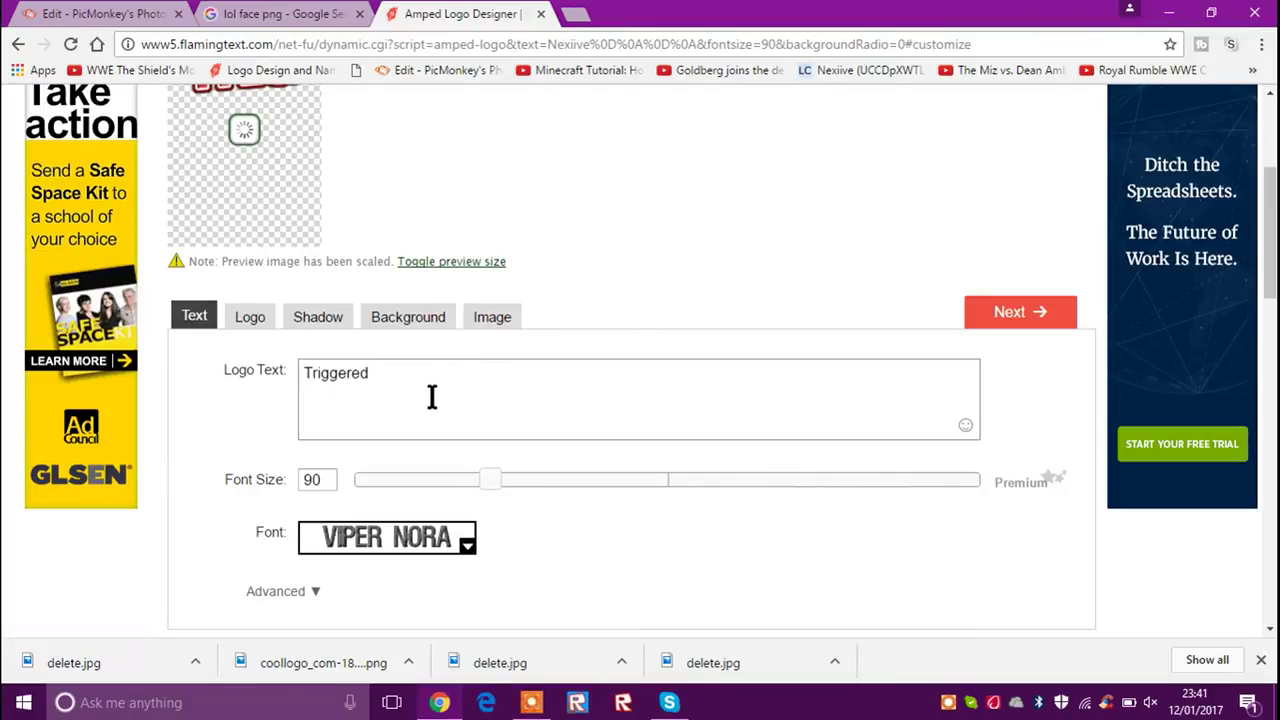
# - Generate the finished "Triggered" logo and download it as a PNG
pyautogui.scroll(1, 405, 370)
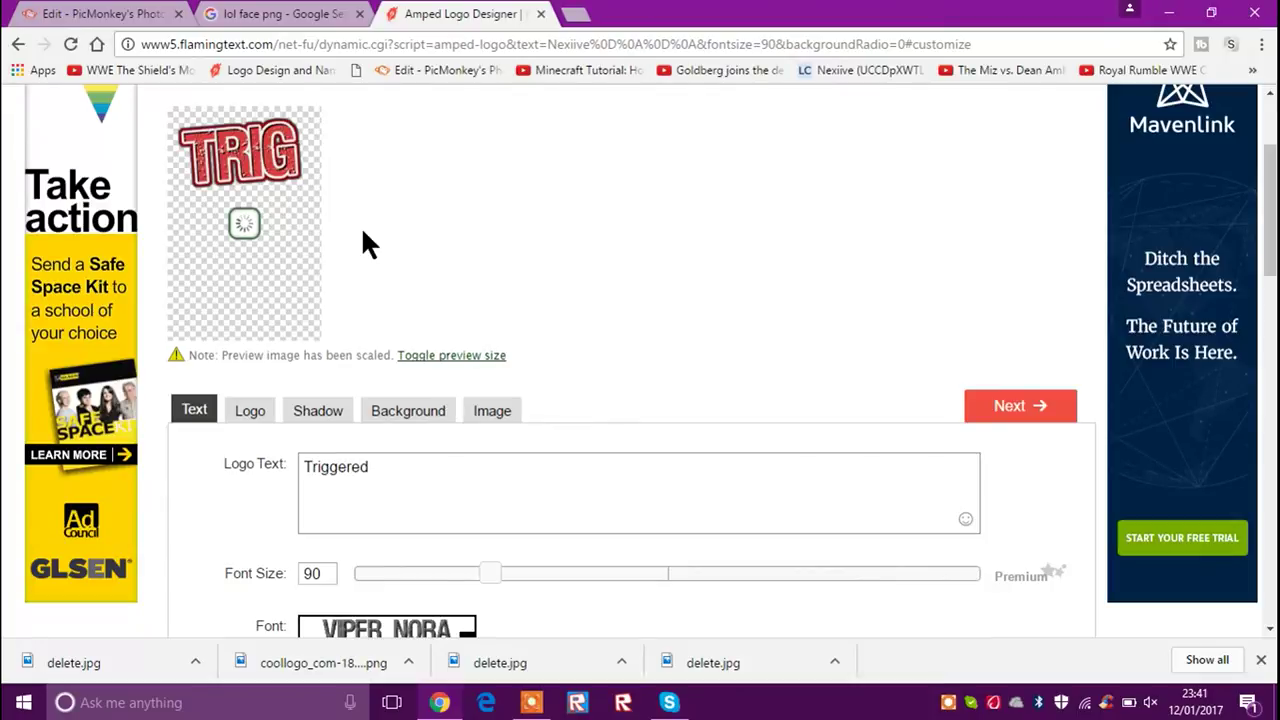
pyautogui.click(420, 414)
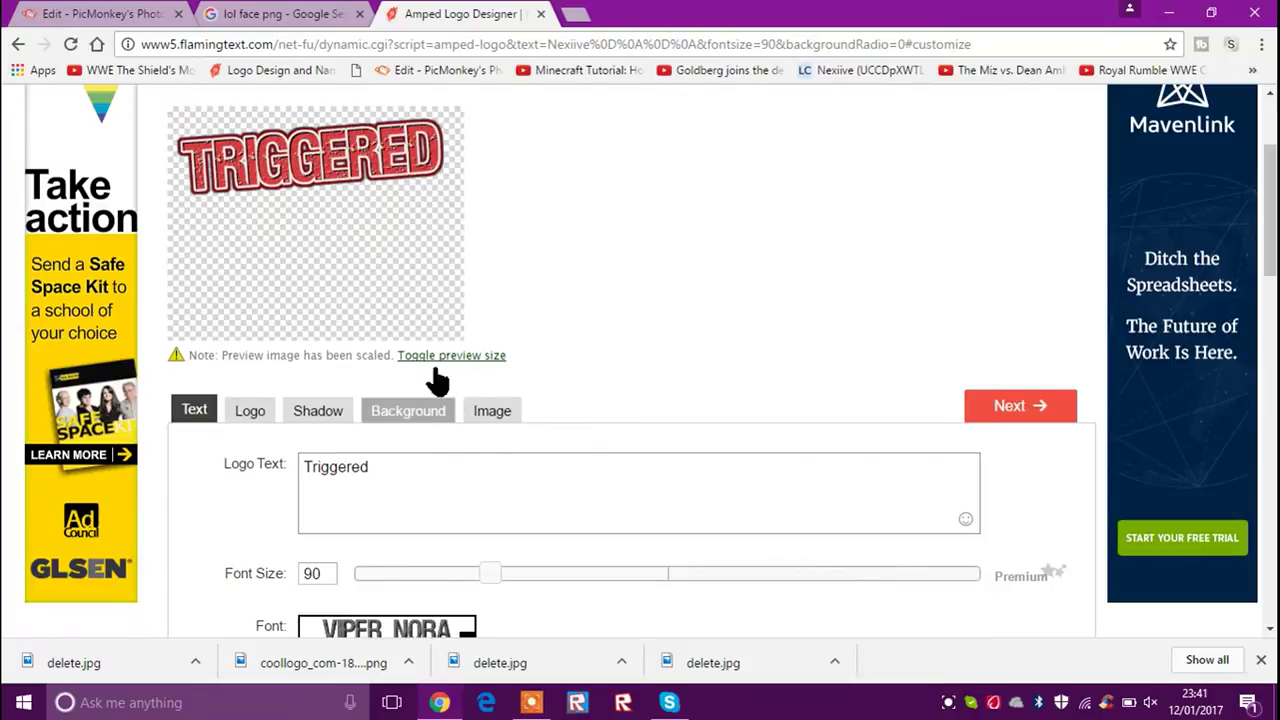
pyautogui.click(1015, 408)
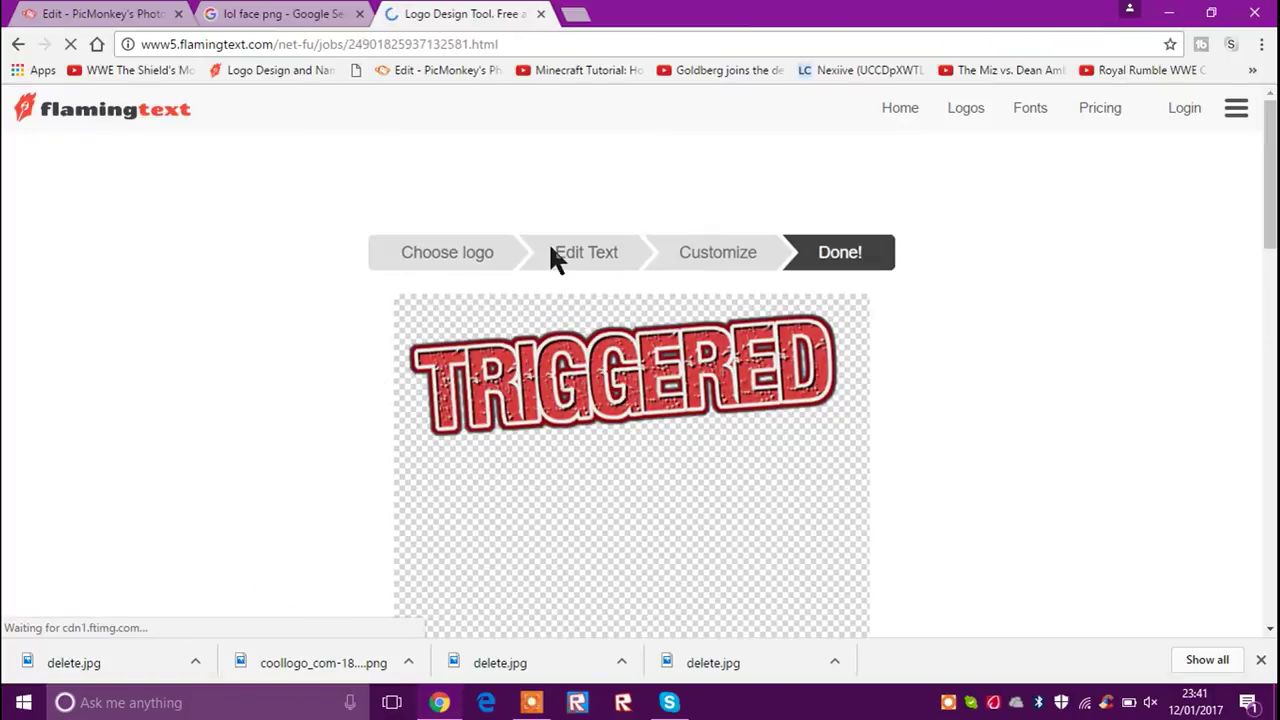
pyautogui.scroll(-4, 514, 400)
pyautogui.scroll(3, 551, 323)
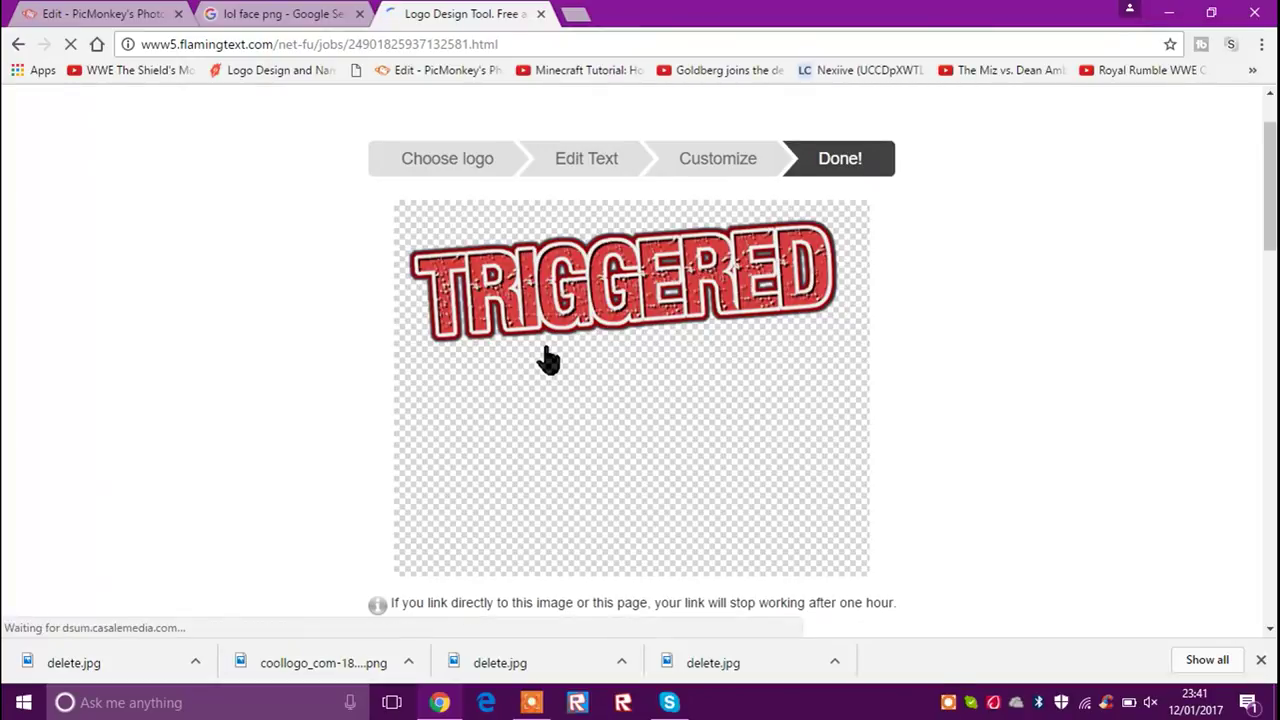
pyautogui.click(548, 360)
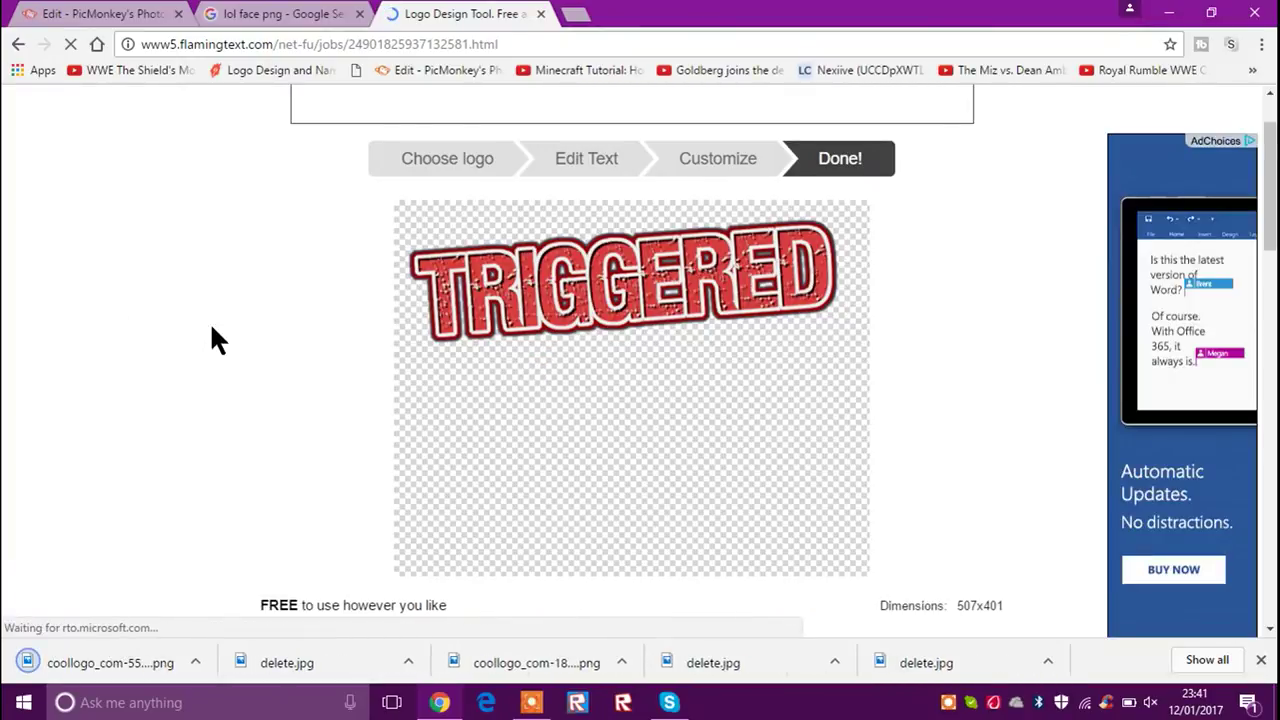
# - Shrink the browser window, put the downloaded "Triggered" logo file on the desktop and maximize the window again
pyautogui.click(1211, 13)
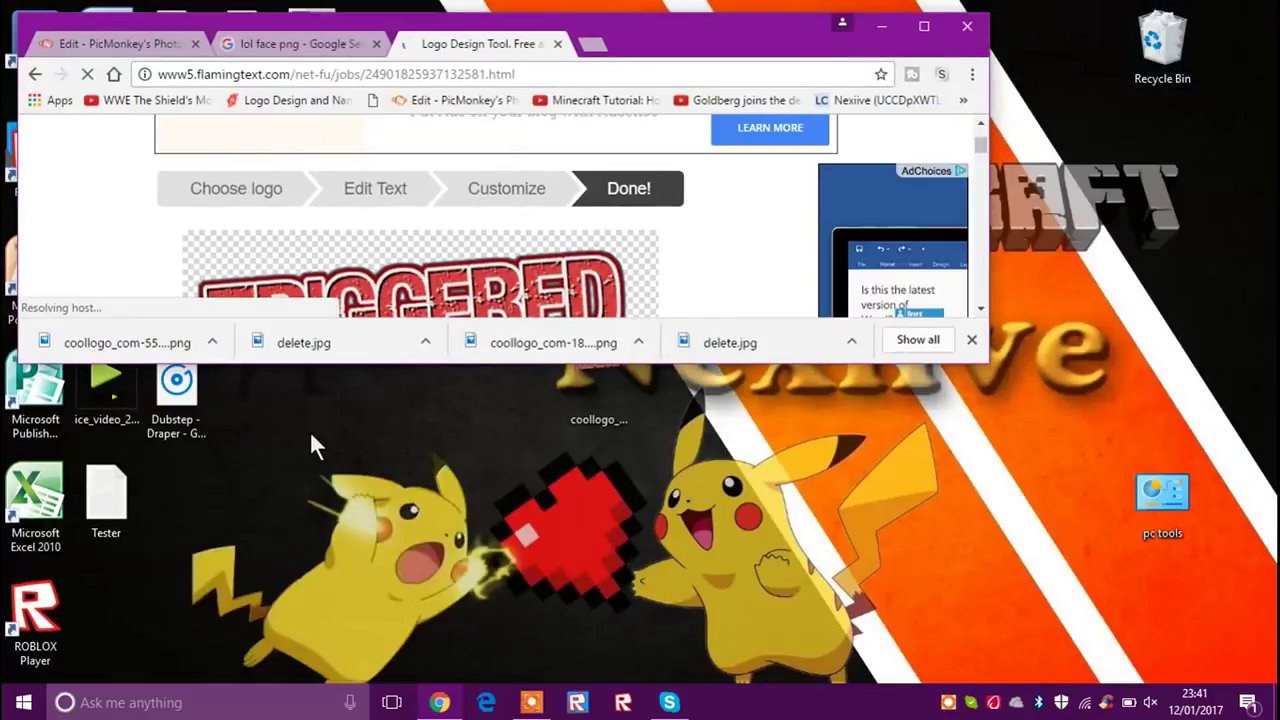
pyautogui.scroll(-15, 300, 250)
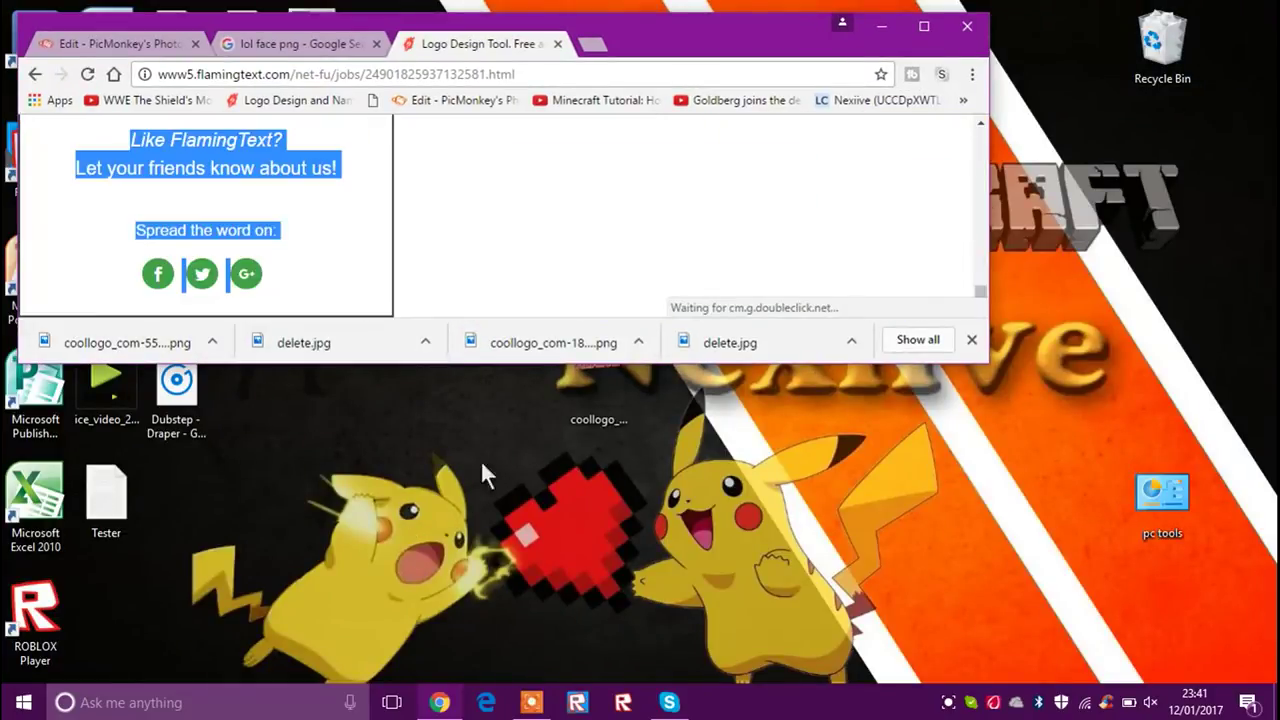
pyautogui.moveTo(100, 358); pyautogui.dragTo(420, 535)
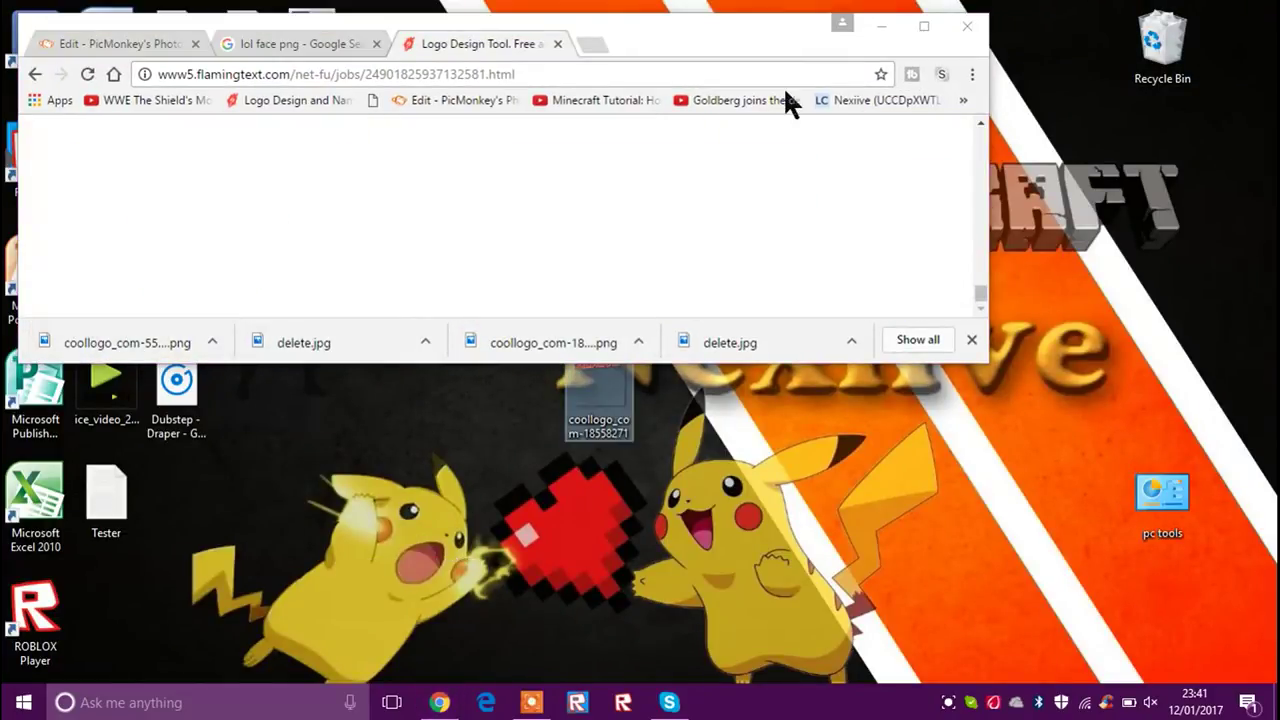
pyautogui.click(922, 27)
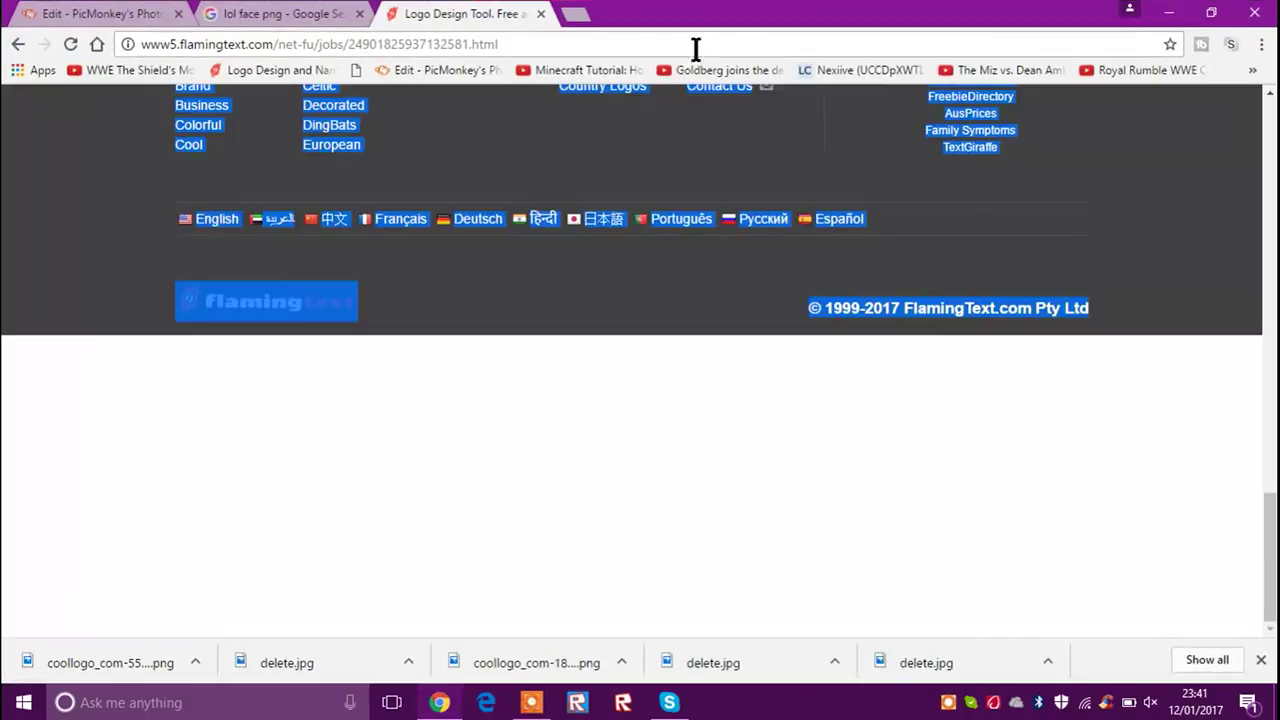
# - Close the logo designer and add the "Triggered" logo PNG from the Desktop folder as an overlay on the PicMonkey design
pyautogui.click(540, 14)
pyautogui.click(112, 16)
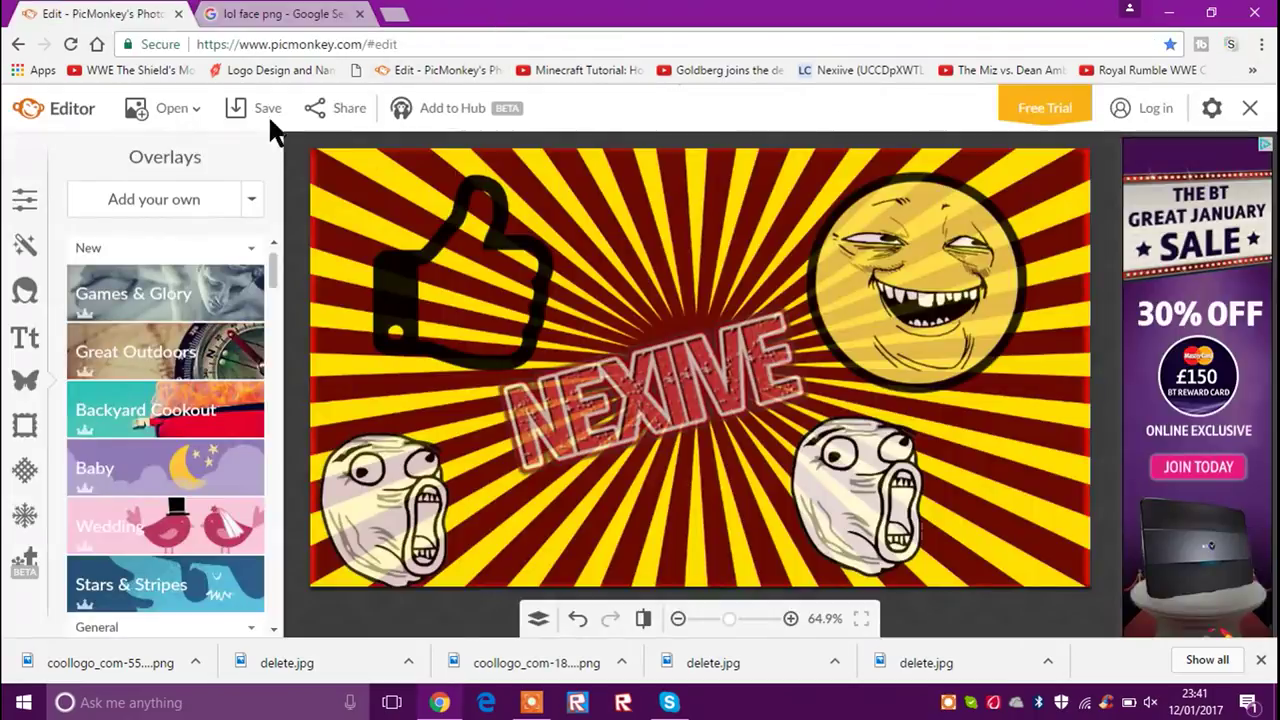
pyautogui.click(121, 186)
pyautogui.scroll(-1, 430, 262)
pyautogui.scroll(-3, 430, 262)
pyautogui.scroll(5, 430, 262)
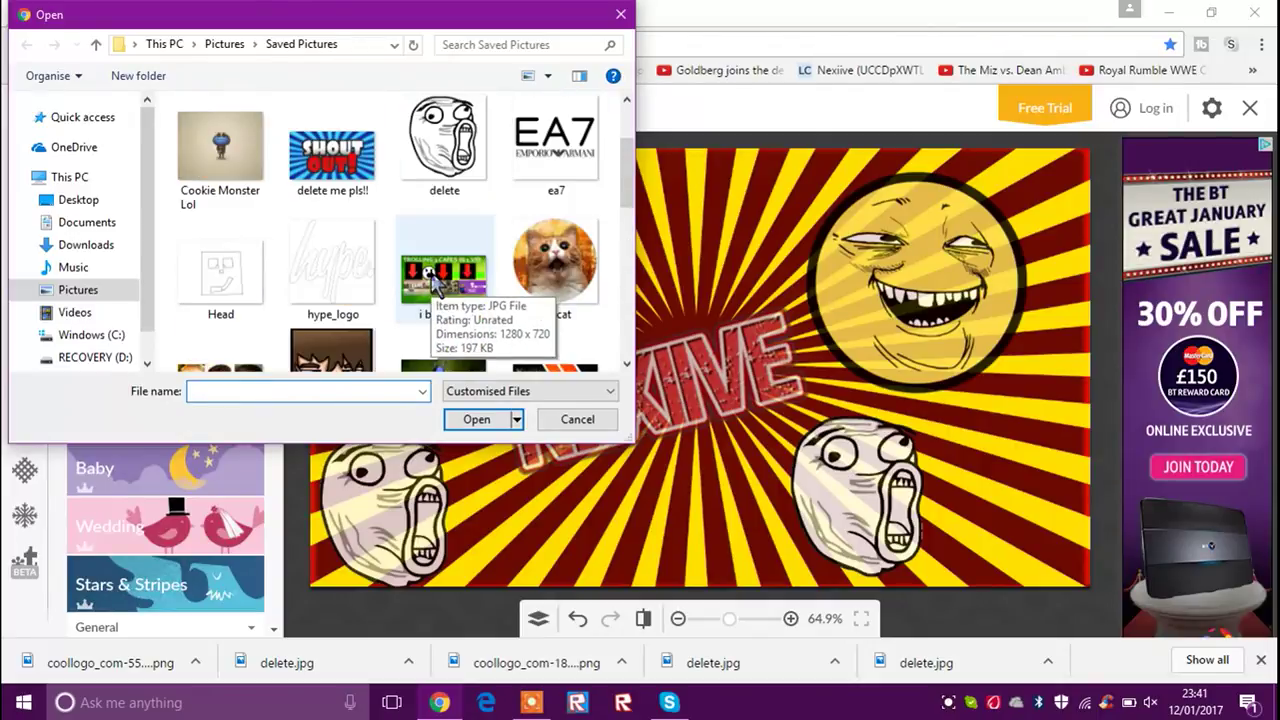
pyautogui.click(80, 203)
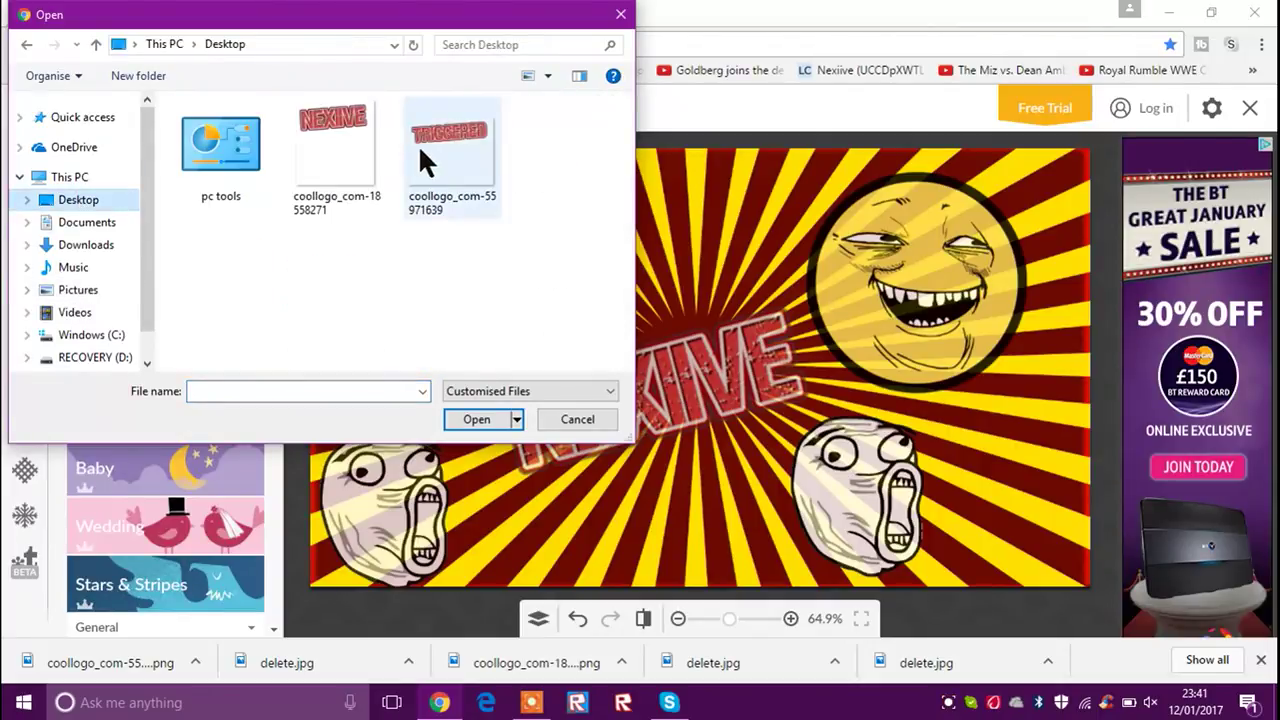
pyautogui.click(430, 140)
pyautogui.click(478, 421)
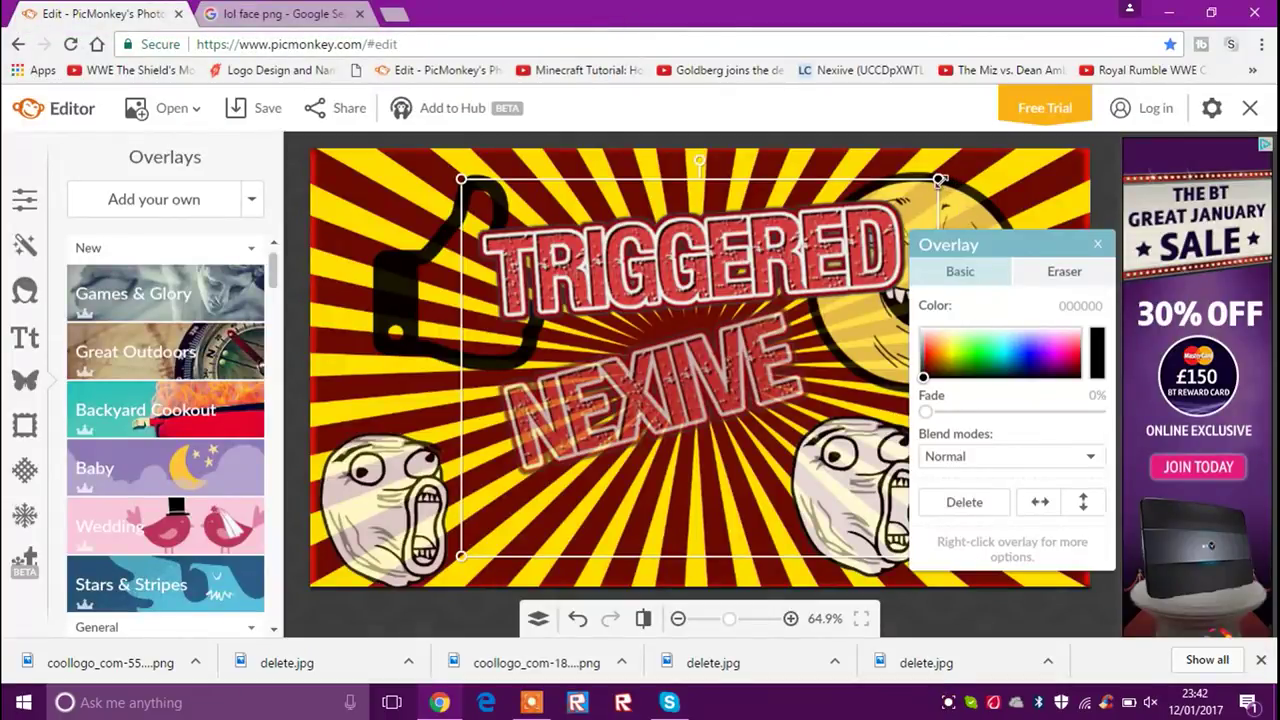
# - Shrink the "Triggered" overlay, place it beneath the "Nexiive" logo, tilt it to match and close its settings
pyautogui.moveTo(938, 180); pyautogui.dragTo(858, 242)
pyautogui.moveTo(651, 351); pyautogui.dragTo(632, 441)
pyautogui.moveTo(826, 428); pyautogui.dragTo(757, 478)
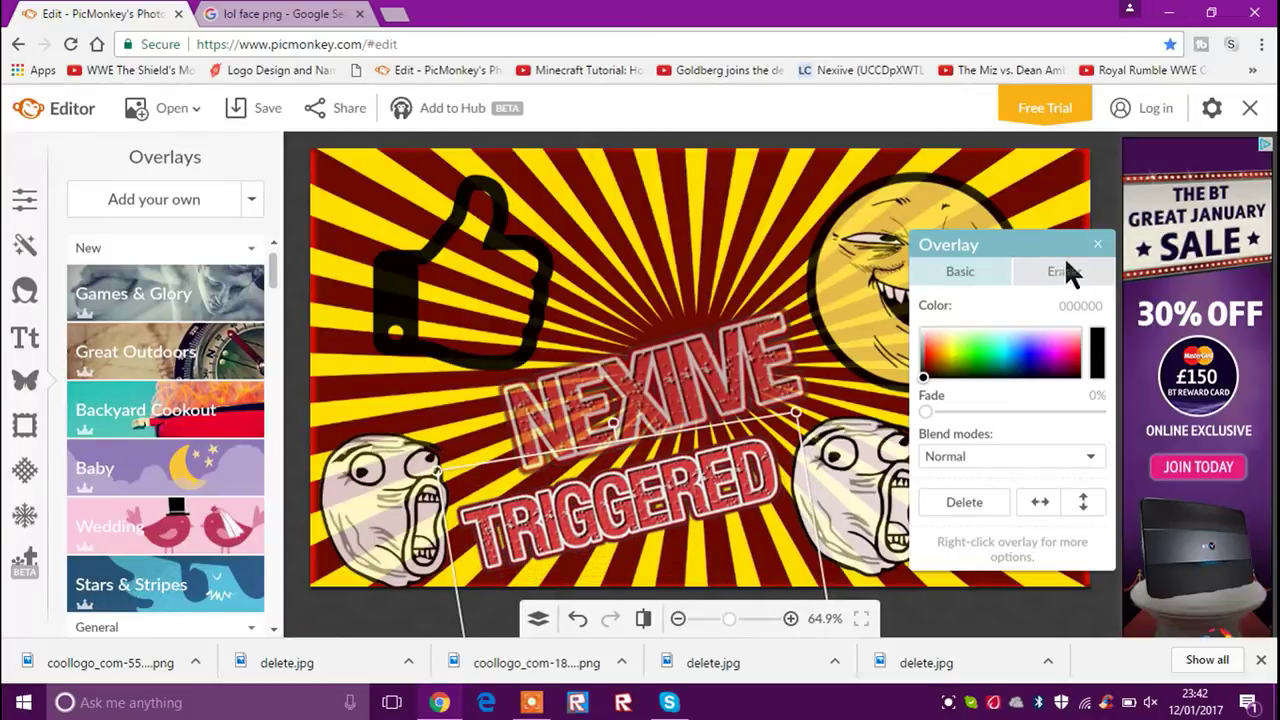
pyautogui.click(1097, 245)
# - Save the finished design to the Saved Pictures folder as a JPEG, replacing the existing "delete" image
pyautogui.click(242, 112)
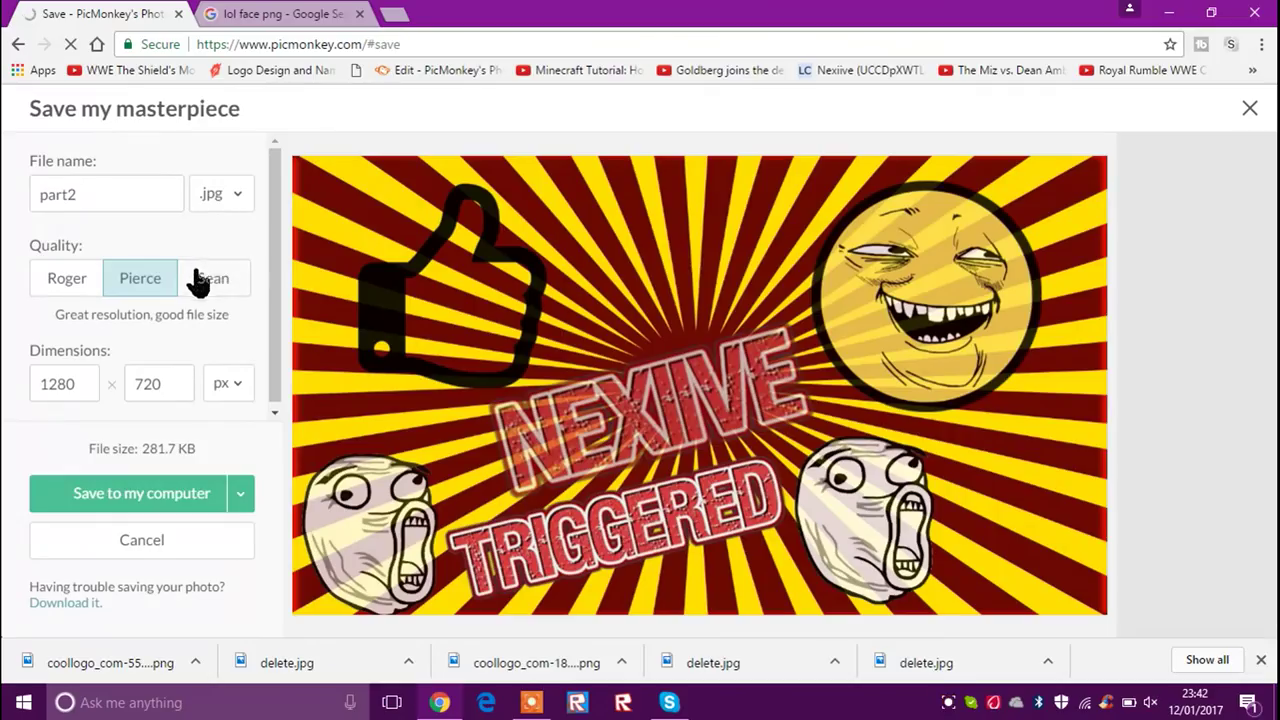
pyautogui.click(114, 197)
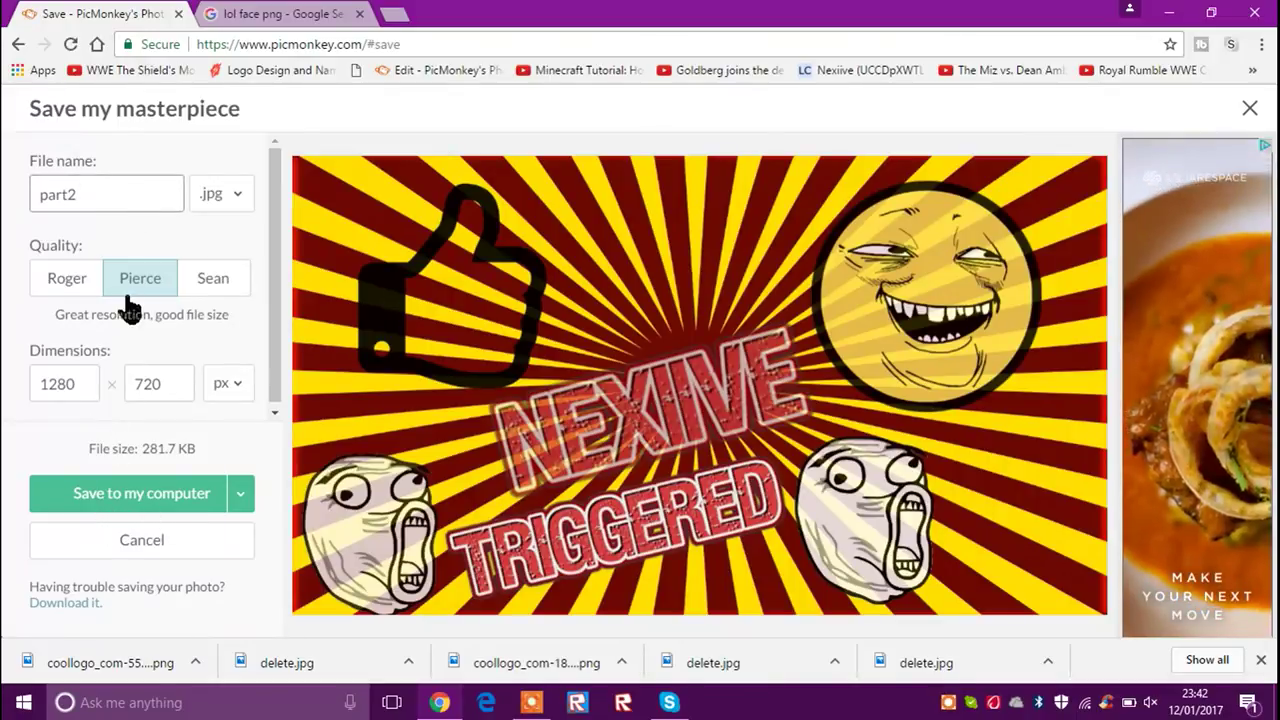
pyautogui.click(137, 496)
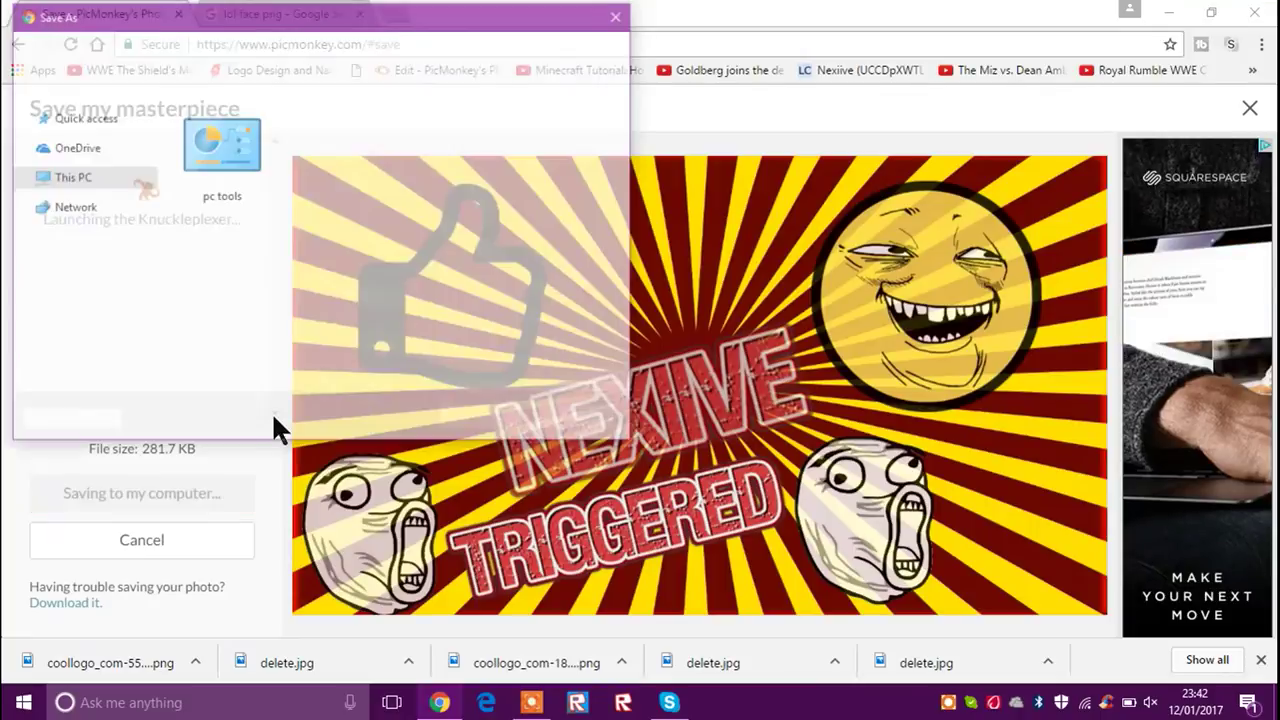
pyautogui.click(77, 223)
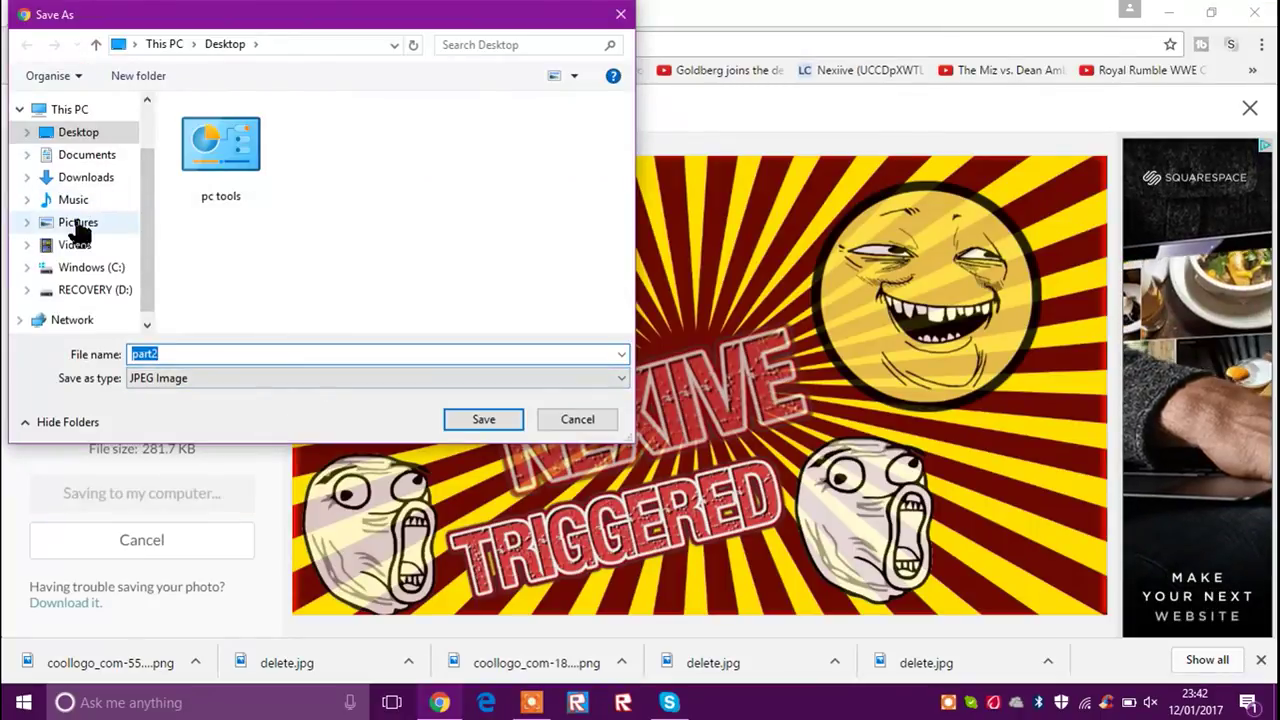
pyautogui.click(468, 170)
pyautogui.doubleClick(470, 170)
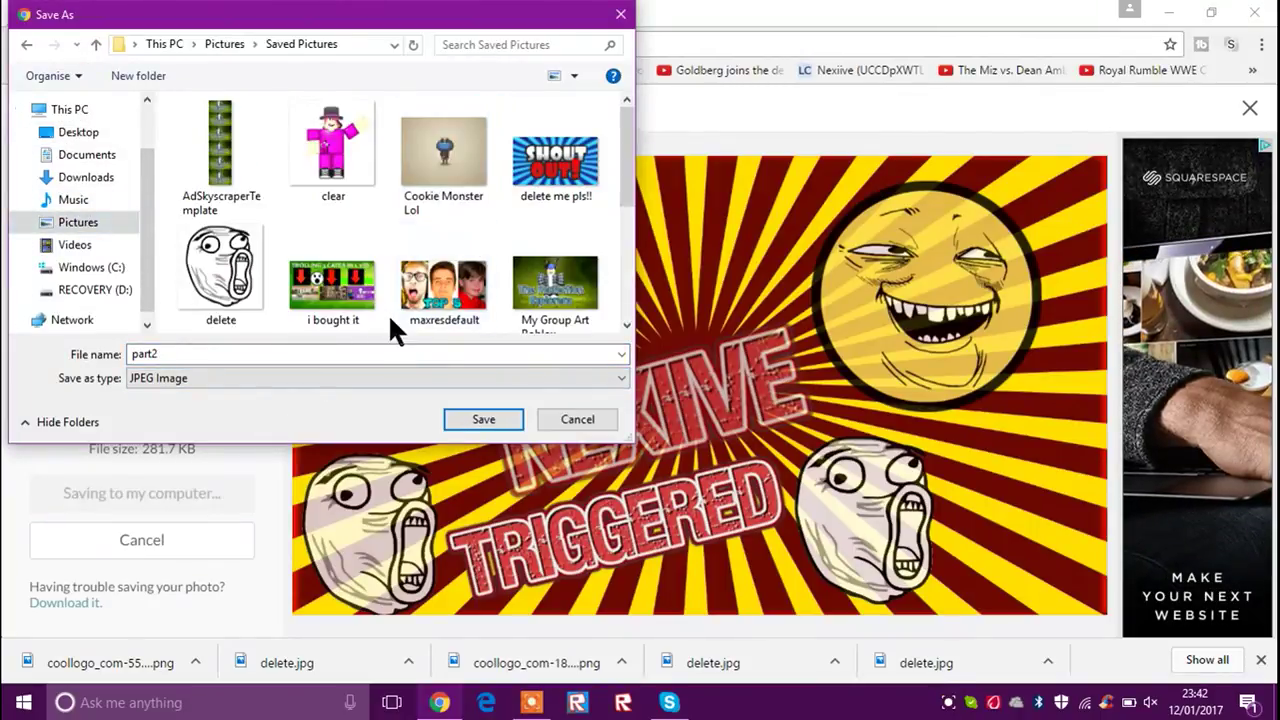
pyautogui.click(185, 290)
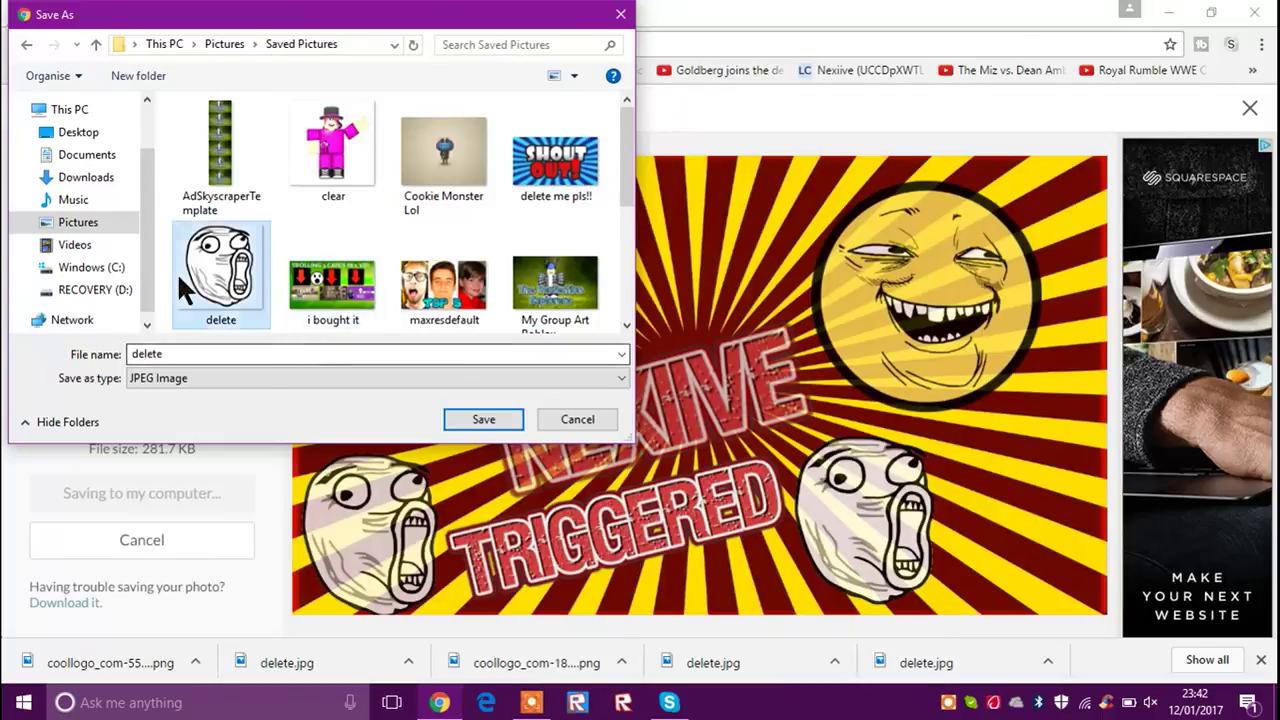
pyautogui.click(483, 419)
pyautogui.click(678, 355)
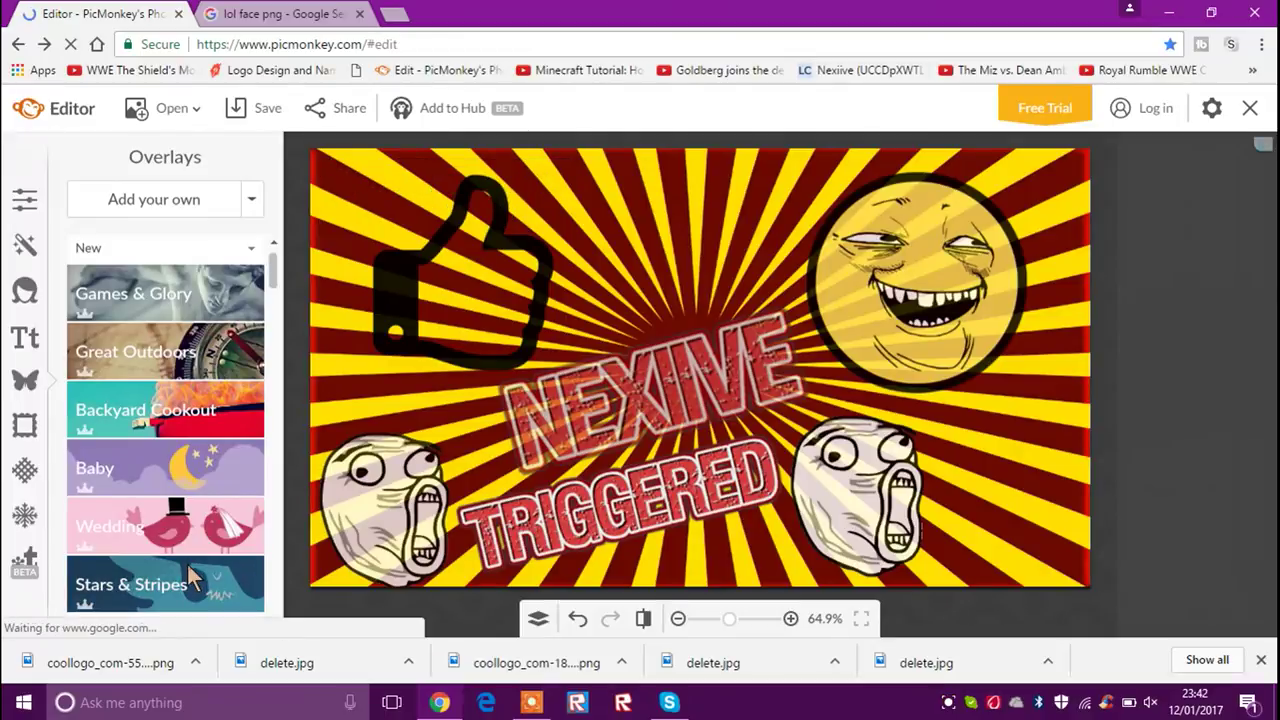
# - Search Windows for "pictures" and open the Pictures folder
pyautogui.press('super')
pyautogui.write('picture')
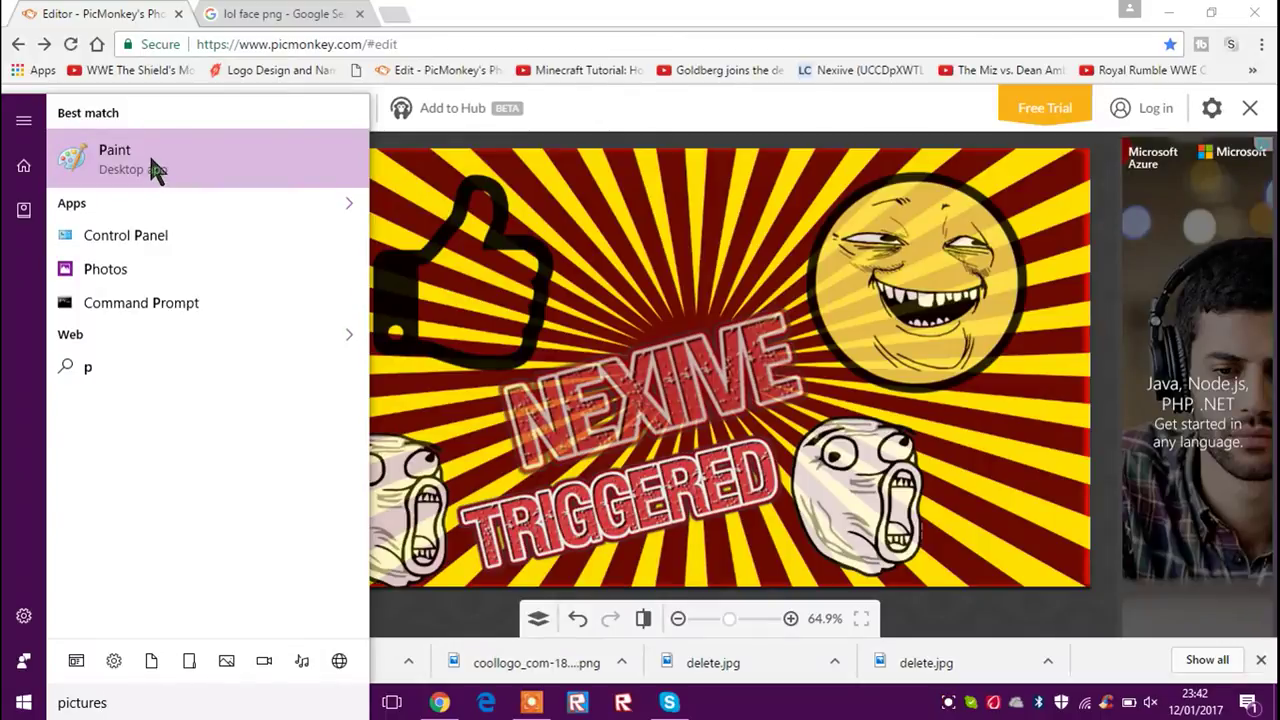
pyautogui.write('s')
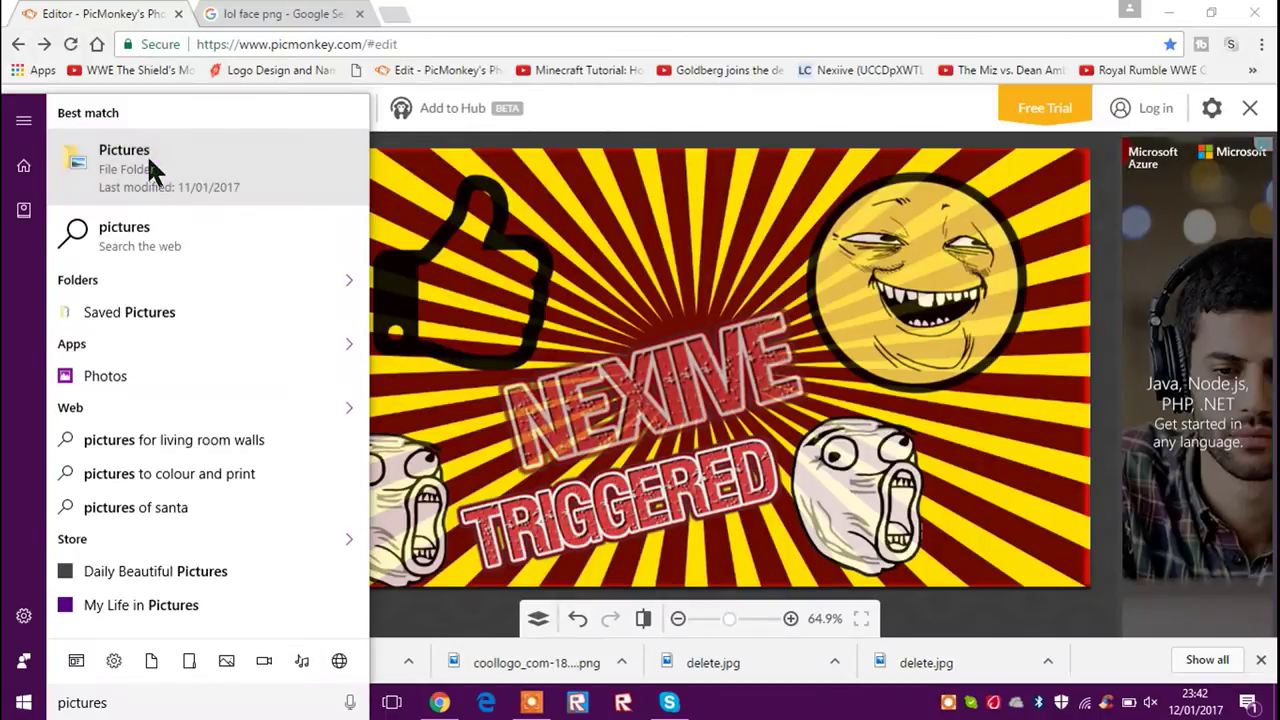
pyautogui.click(146, 153)
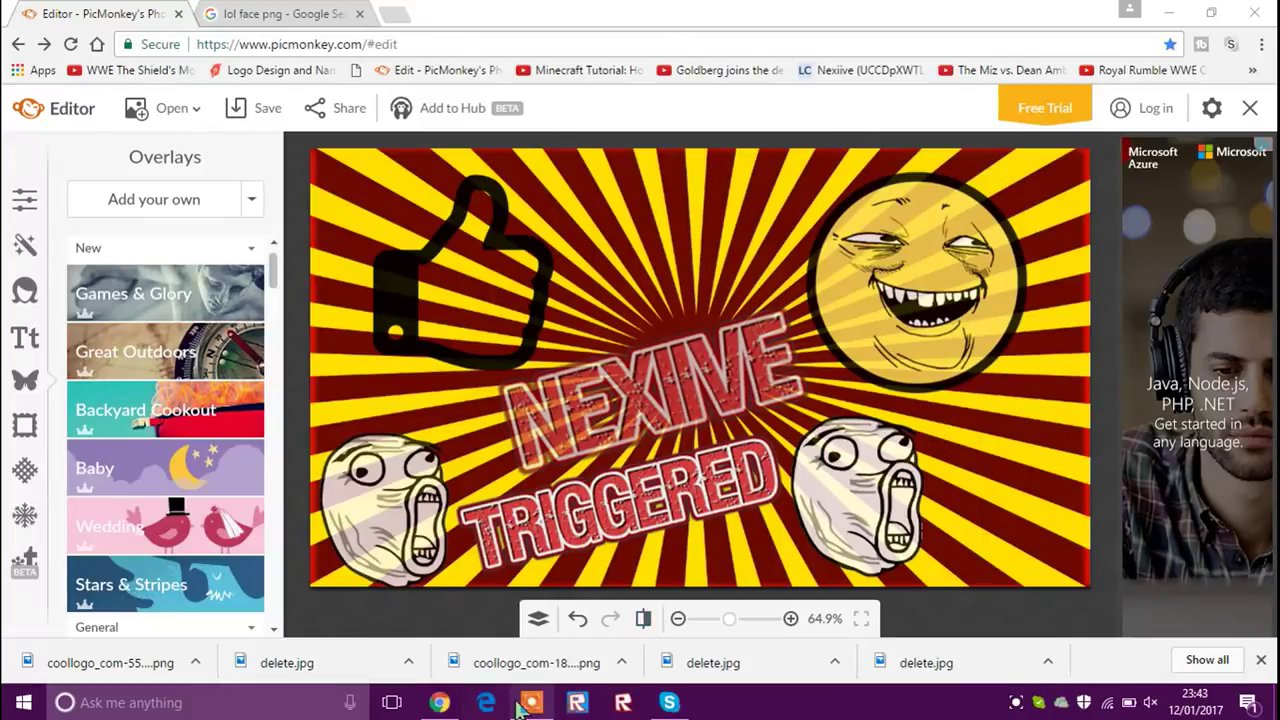
pyautogui.click(514, 702)
pyautogui.click(486, 702)
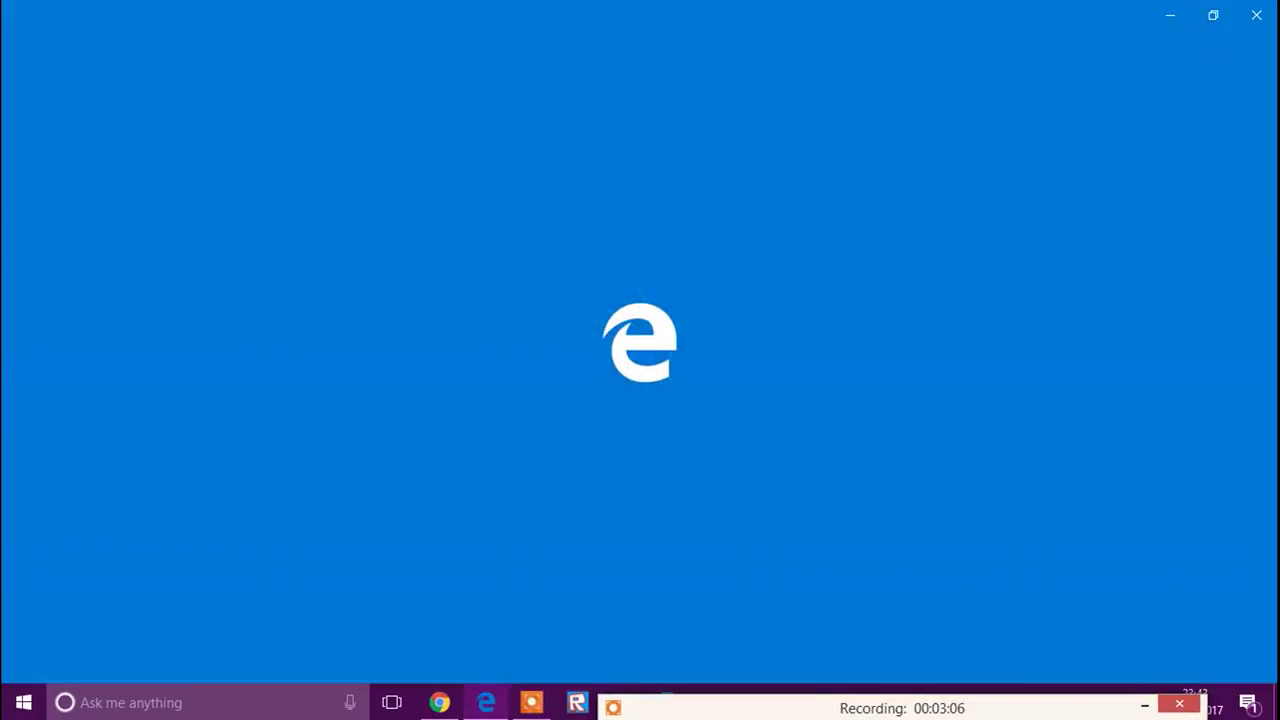
pyautogui.click(1256, 15)
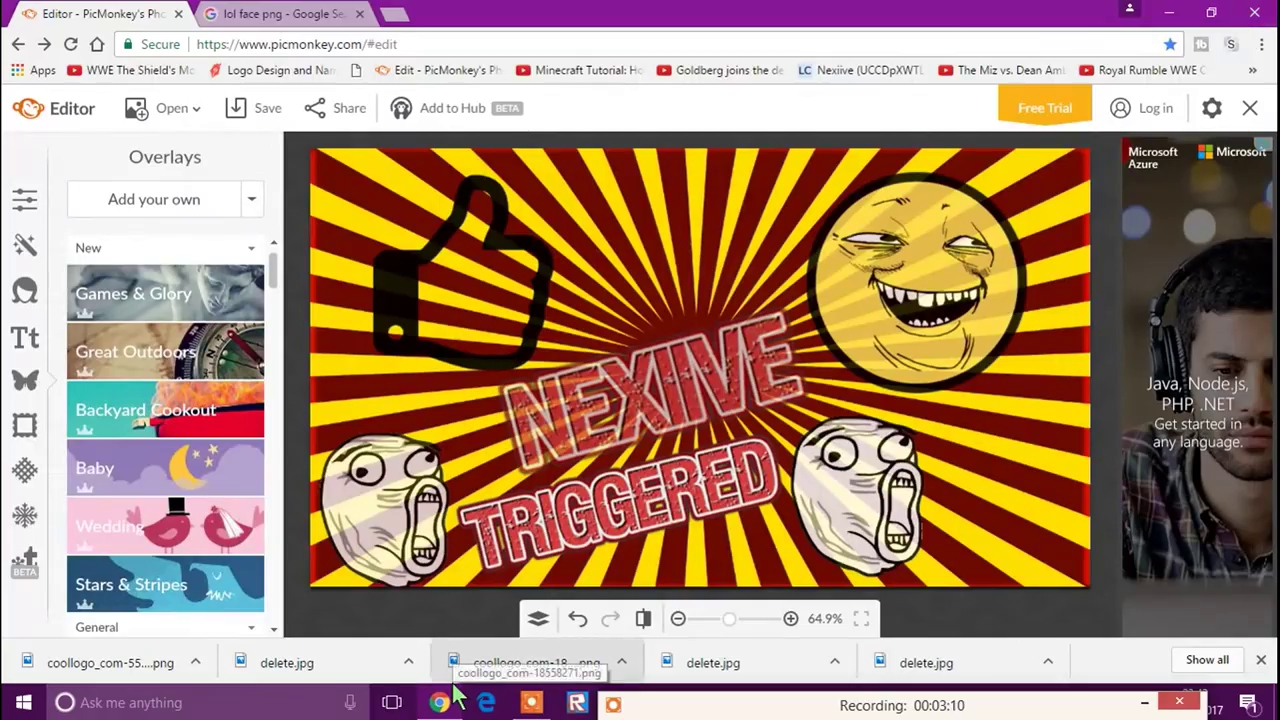
# - Find the Pictures folder through a Windows search for "pictures" and open its Saved Pictures subfolder
pyautogui.press('super')
pyautogui.write('pictures')
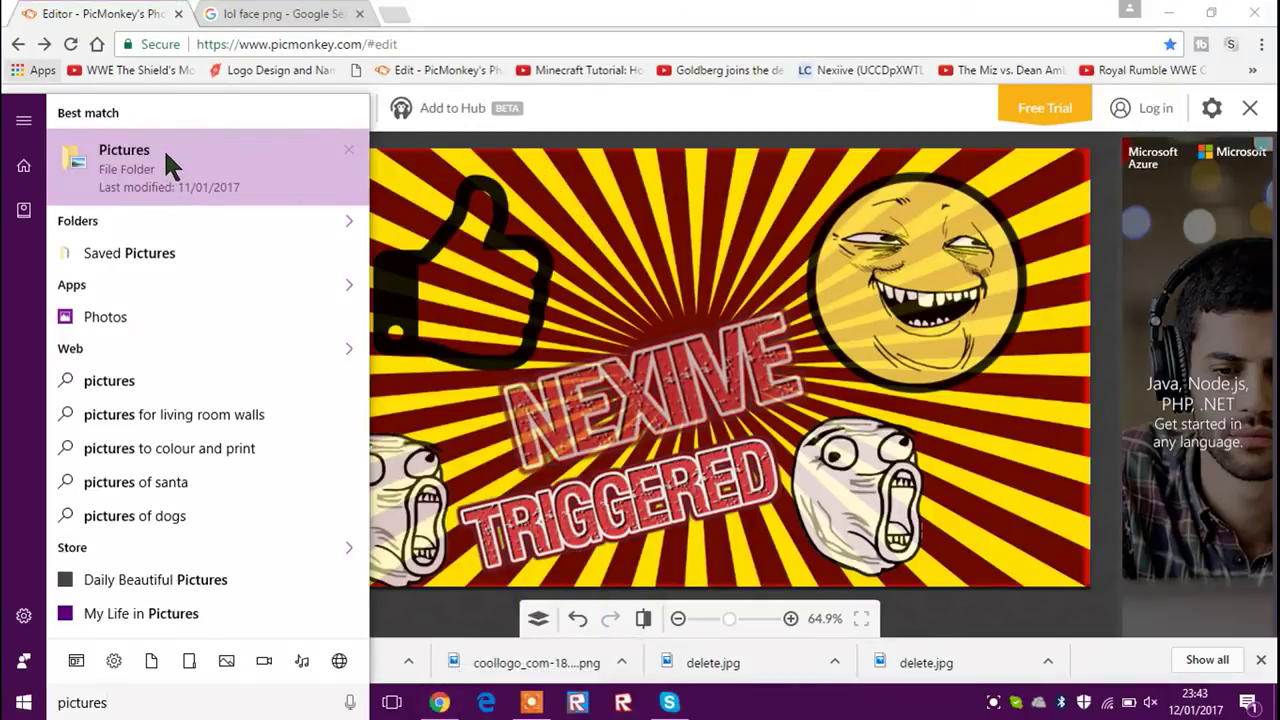
pyautogui.click(163, 148)
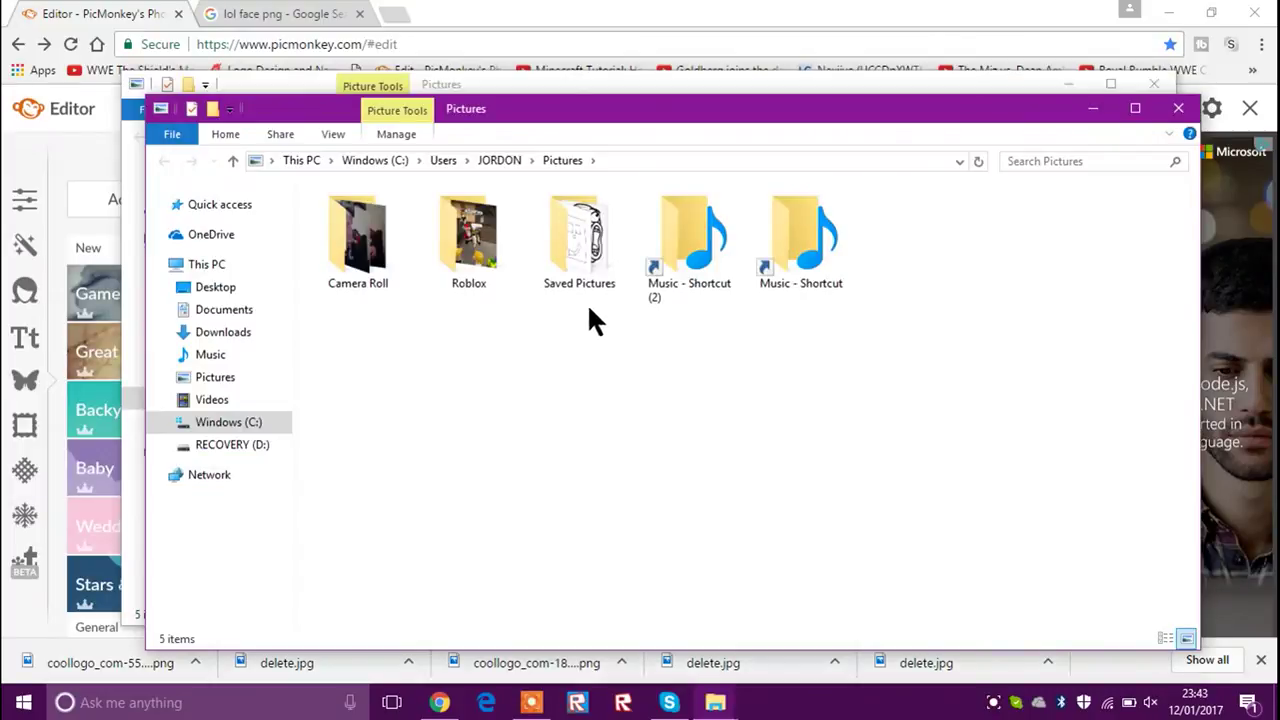
pyautogui.click(575, 250)
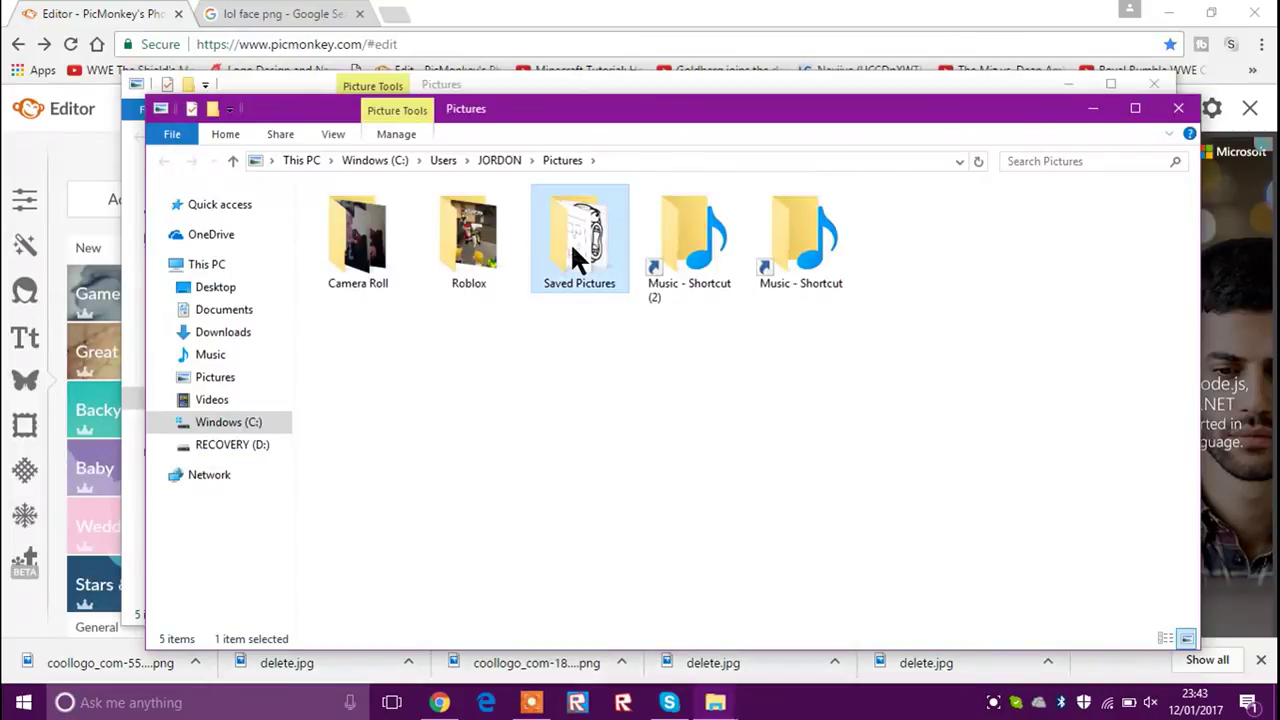
pyautogui.doubleClick(570, 242)
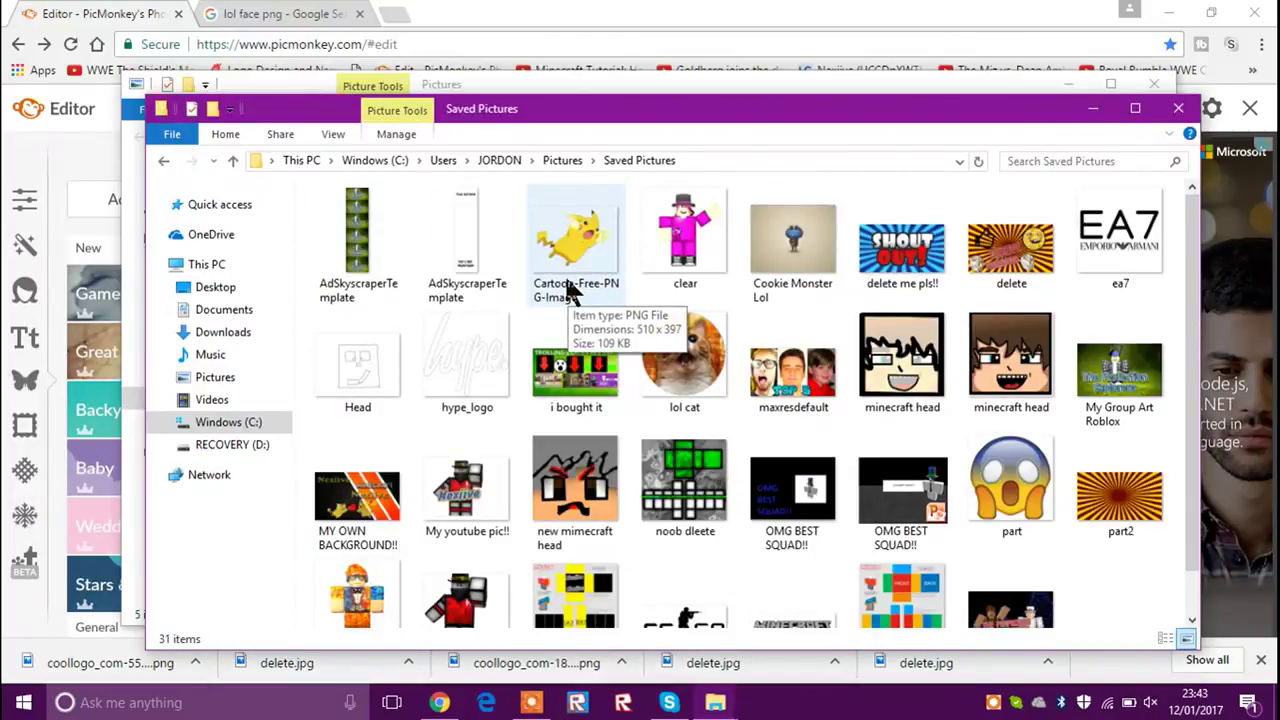
# - Set the saved "delete" design image as the desktop background and close both folder windows
pyautogui.doubleClick(990, 255)
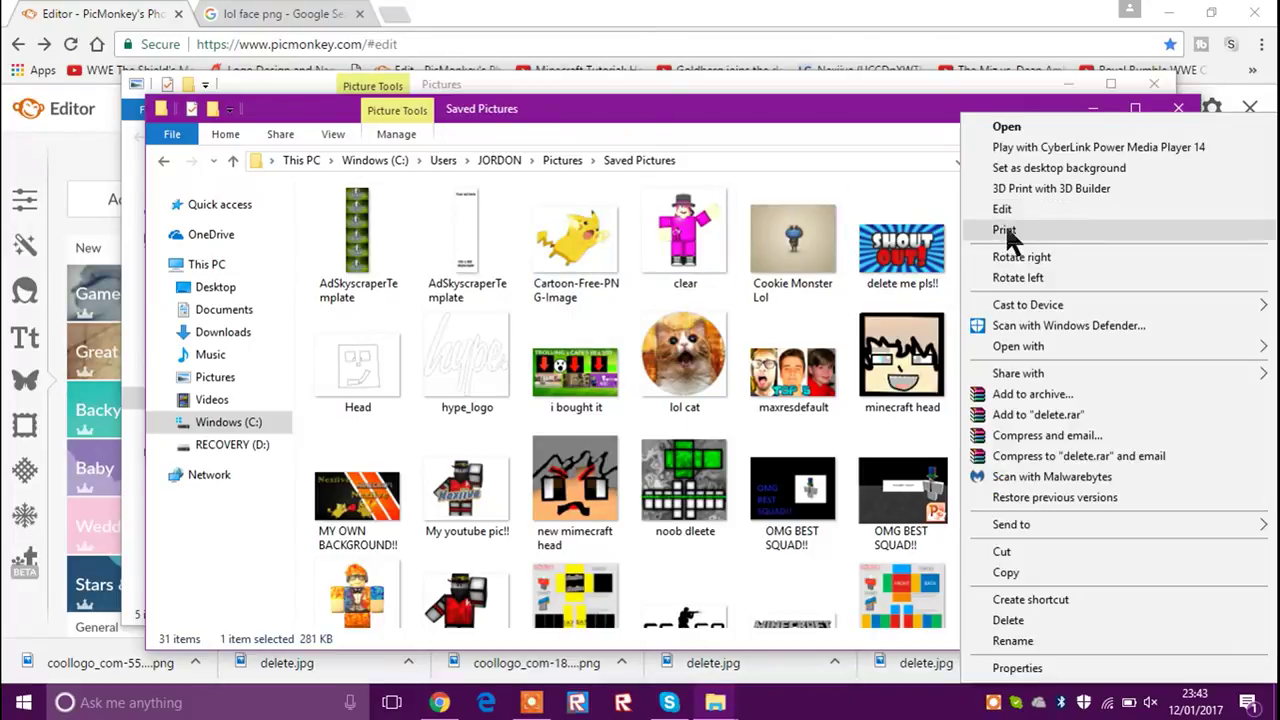
pyautogui.click(1020, 170)
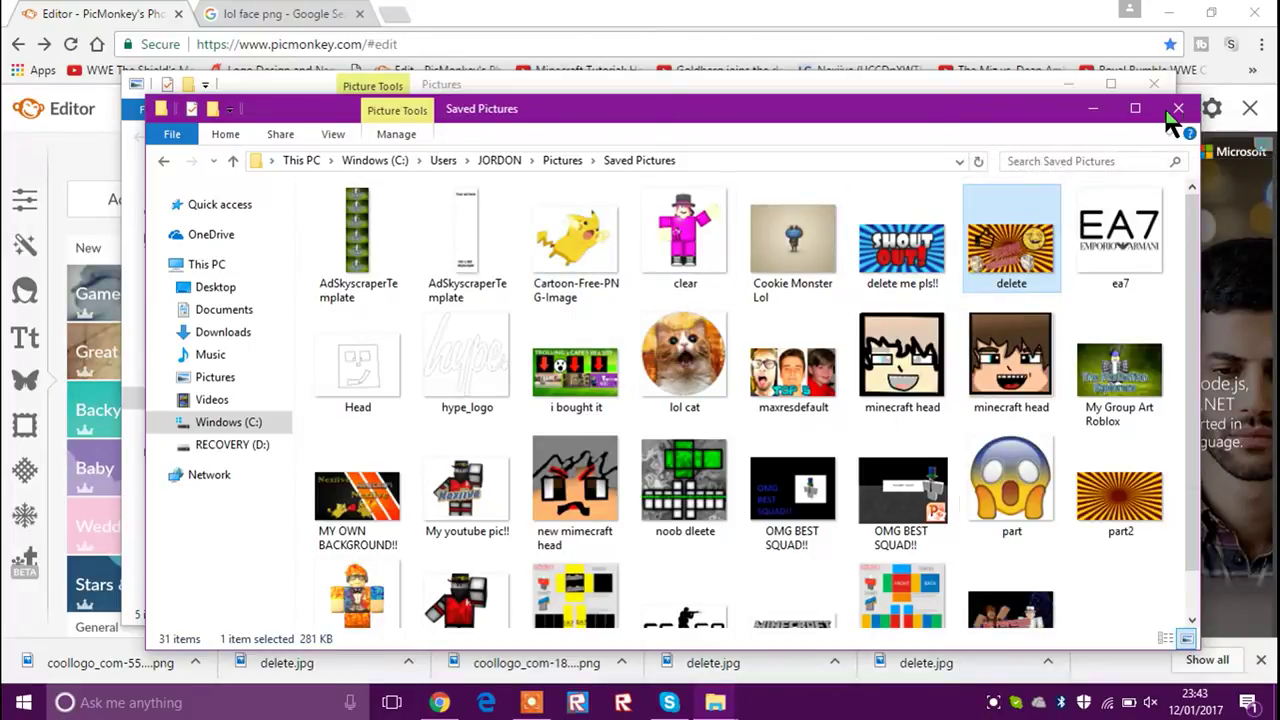
pyautogui.click(1176, 108)
pyautogui.click(1156, 86)
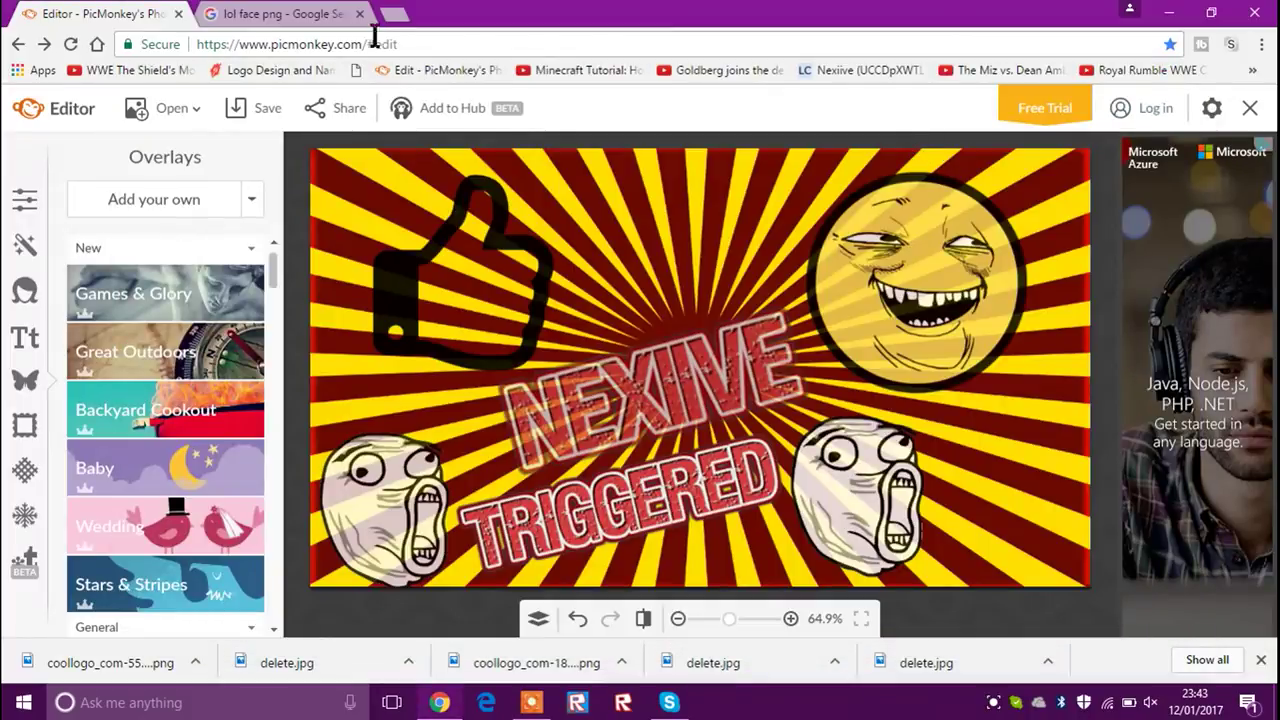
# - Minimize the browser window to show the desktop with its new background
pyautogui.click(281, 17)
pyautogui.click(71, 12)
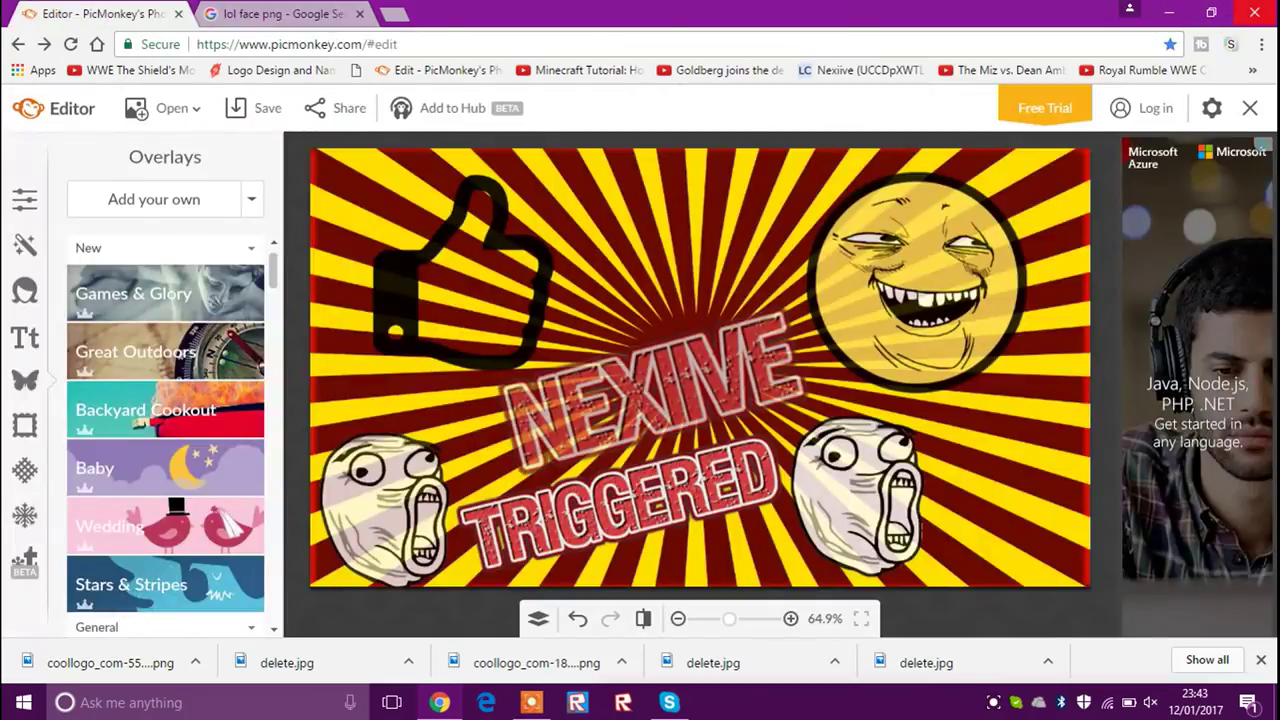
pyautogui.click(1168, 12)
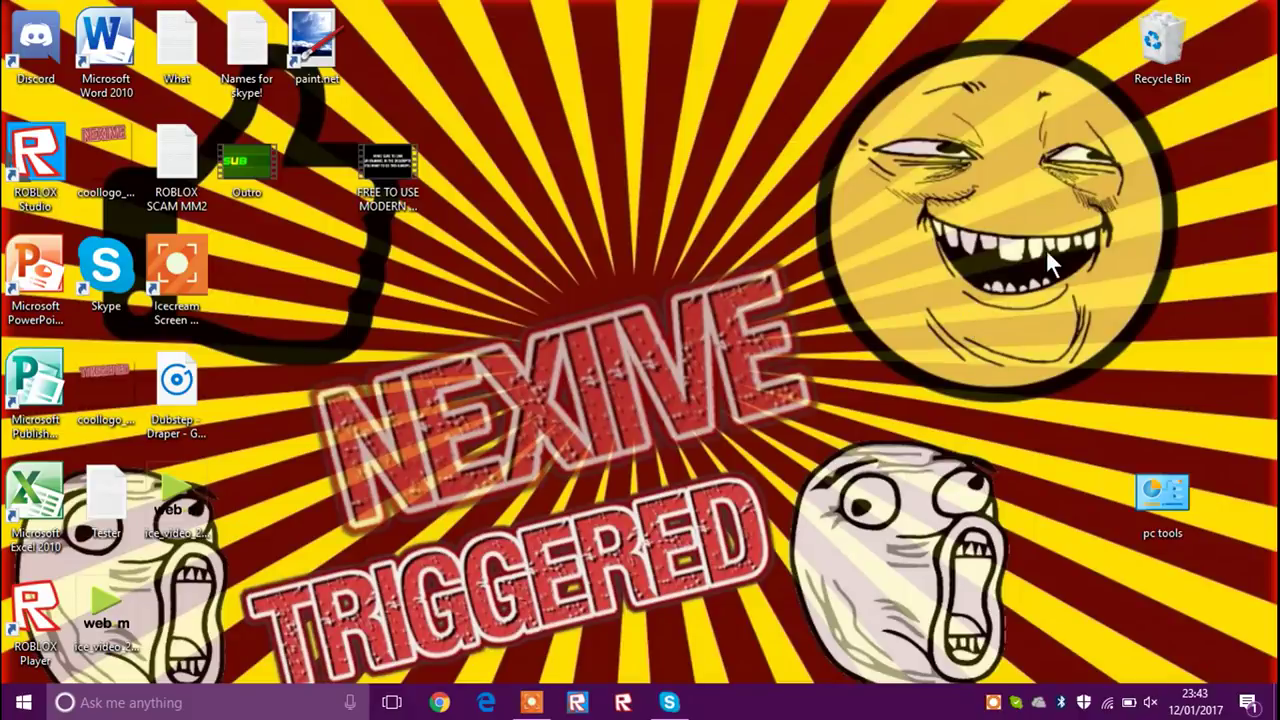
pyautogui.moveTo(940, 342); pyautogui.dragTo(848, 476)
pyautogui.moveTo(945, 182); pyautogui.dragTo(565, 424)
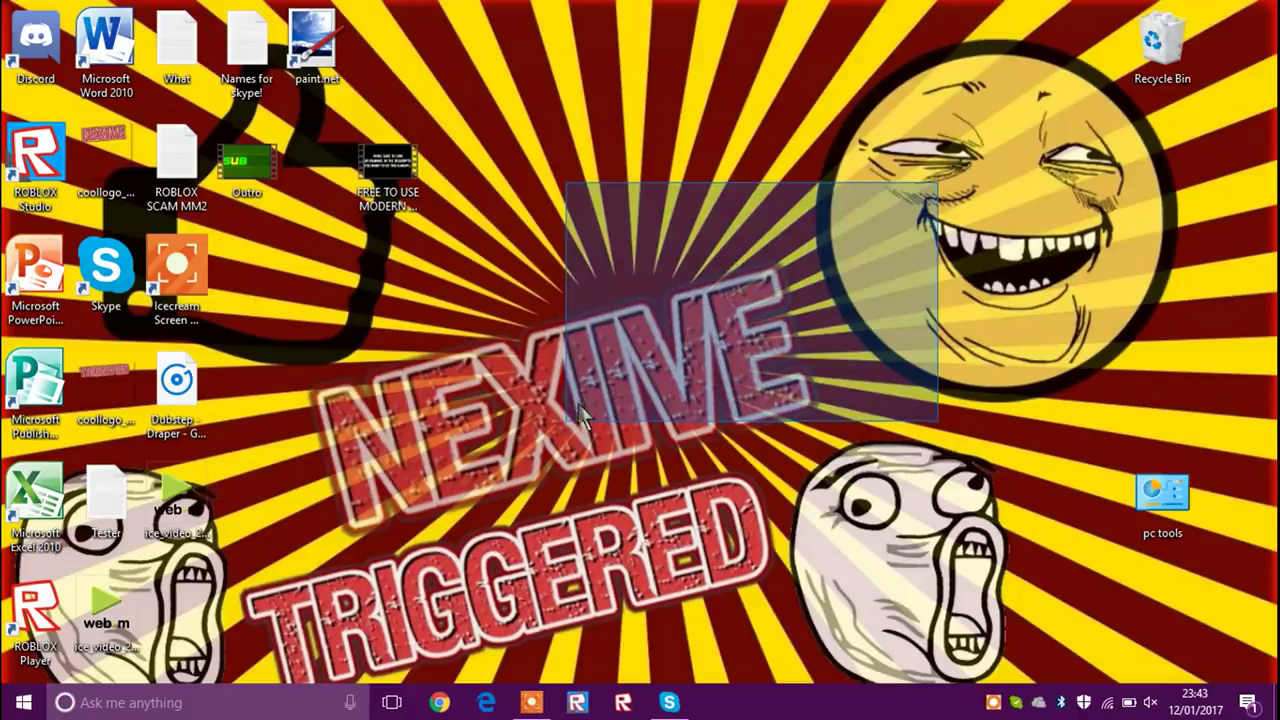
pyautogui.moveTo(780, 402); pyautogui.dragTo(700, 540)
pyautogui.moveTo(1190, 125); pyautogui.dragTo(345, 540)
pyautogui.moveTo(1038, 165); pyautogui.dragTo(1012, 225)
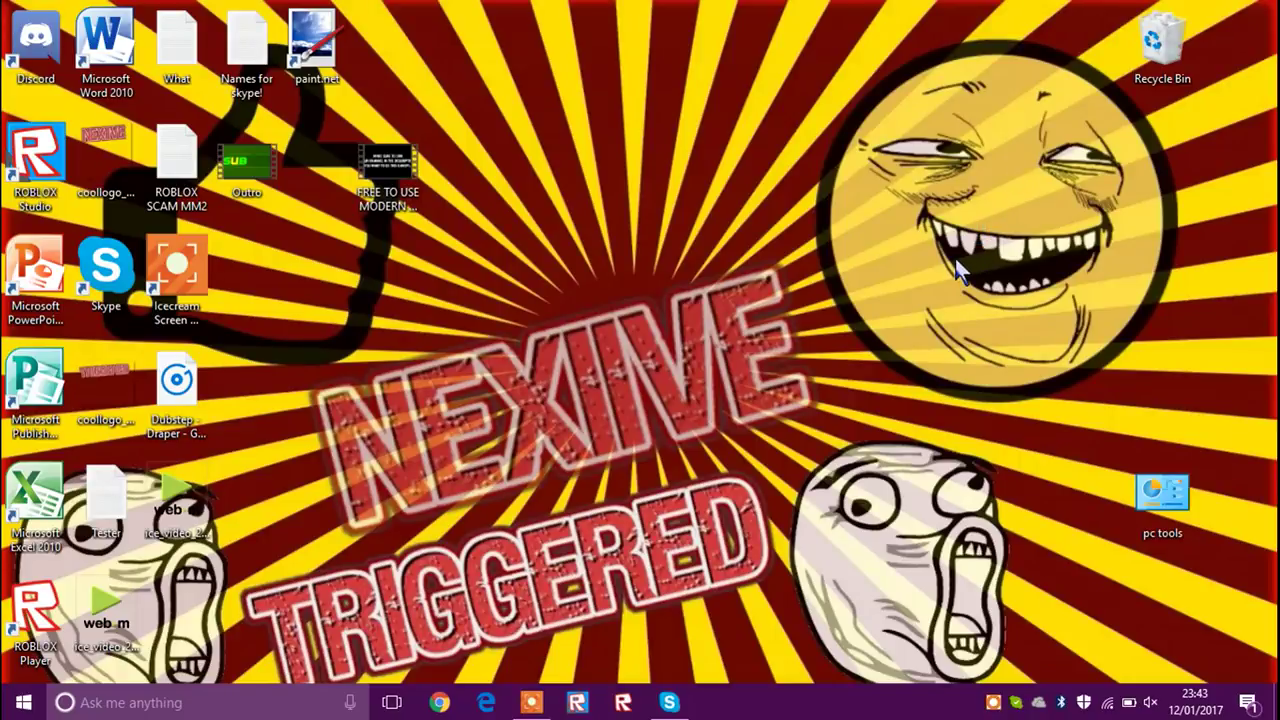
pyautogui.moveTo(822, 428); pyautogui.dragTo(340, 530)
pyautogui.moveTo(795, 148); pyautogui.dragTo(350, 543)
pyautogui.moveTo(870, 238); pyautogui.dragTo(315, 565)
pyautogui.moveTo(295, 513); pyautogui.dragTo(1065, 235)
pyautogui.click(517, 705)
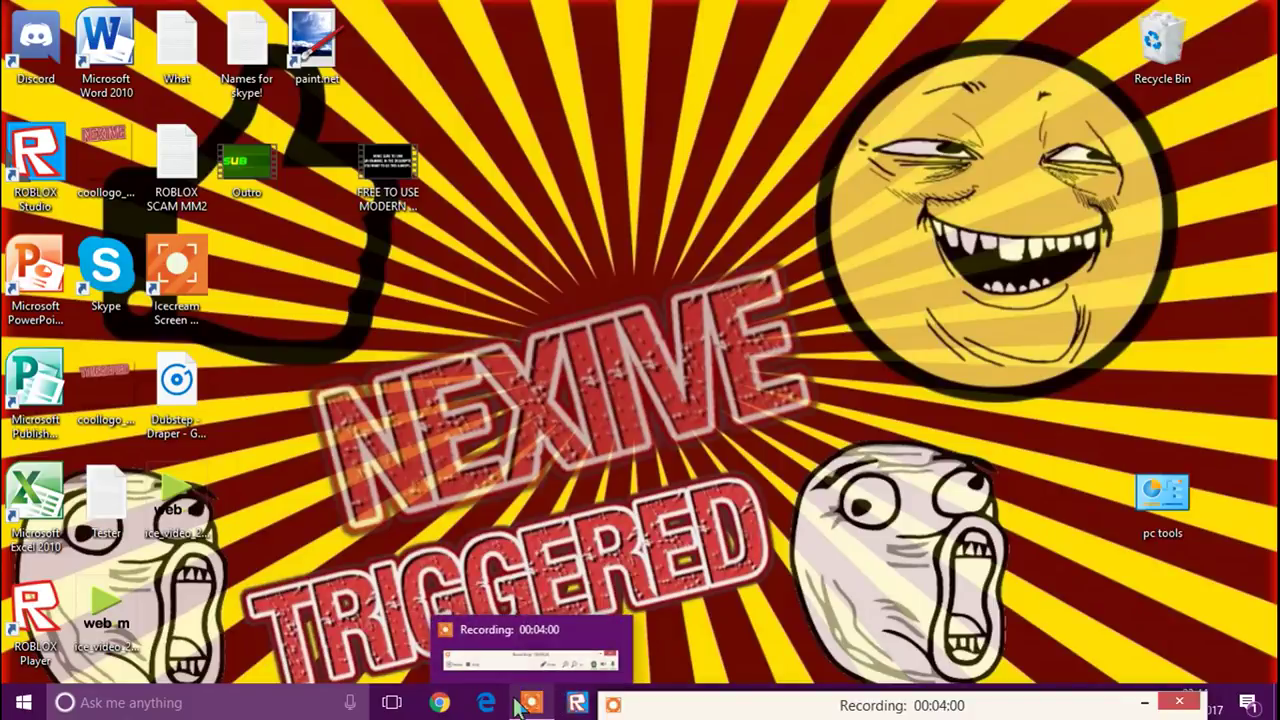